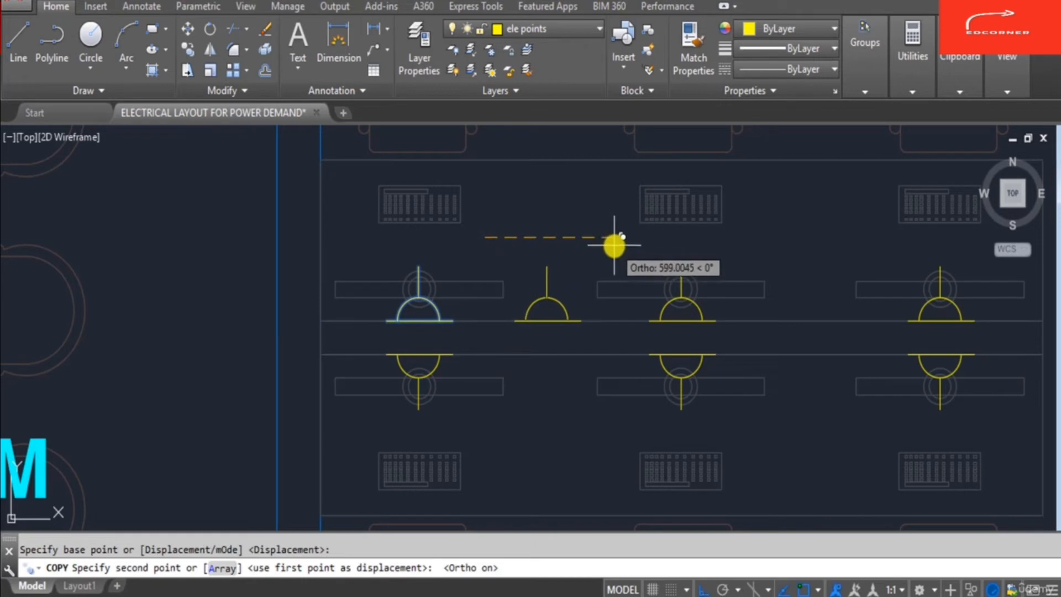
# - Place the copied socket symbol between the first two desk sockets and exit the copy command
pyautogui.click(615, 241)
pyautogui.press('Escape')
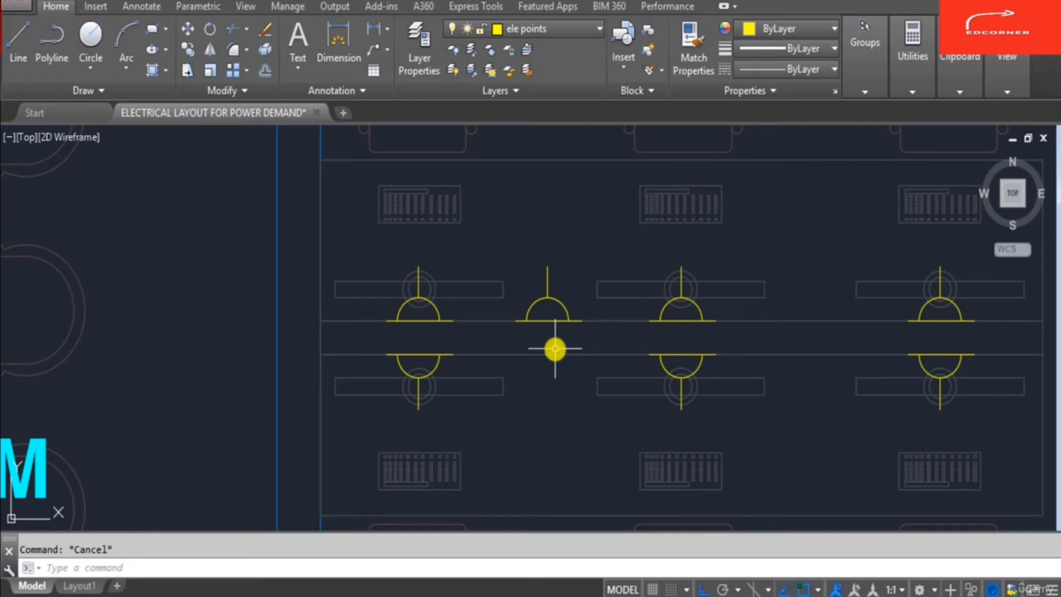
# - Copy the new single-sided socket into the gap between the second and third sockets on the desk
pyautogui.scroll(-2, 414, 410)
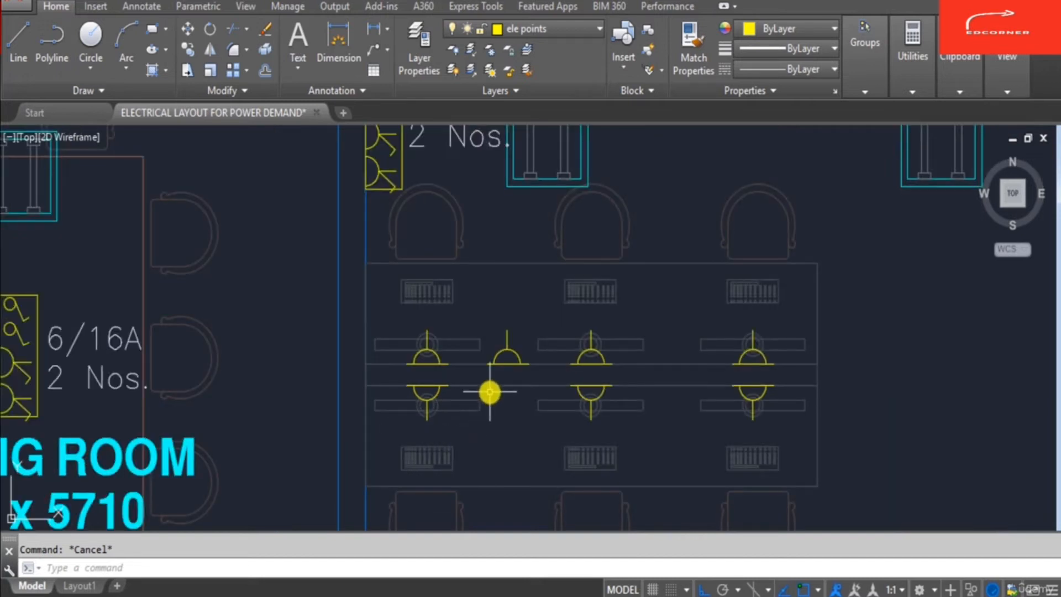
pyautogui.scroll(2, 490, 393)
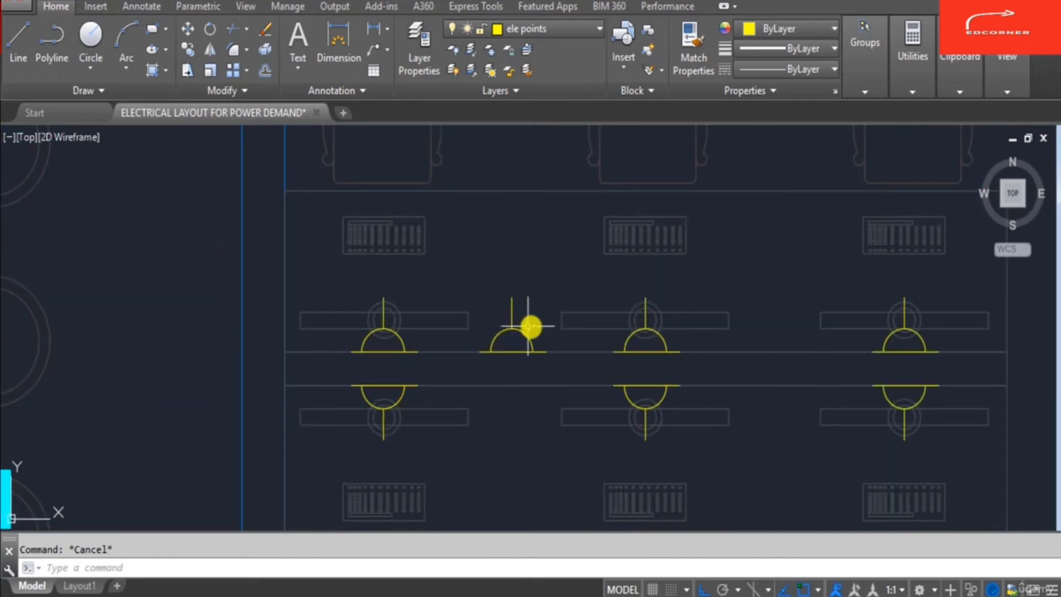
pyautogui.write('co')
pyautogui.press('Return')
pyautogui.click(461, 279)
pyautogui.click(569, 391)
pyautogui.press('Return')
pyautogui.click(494, 424)
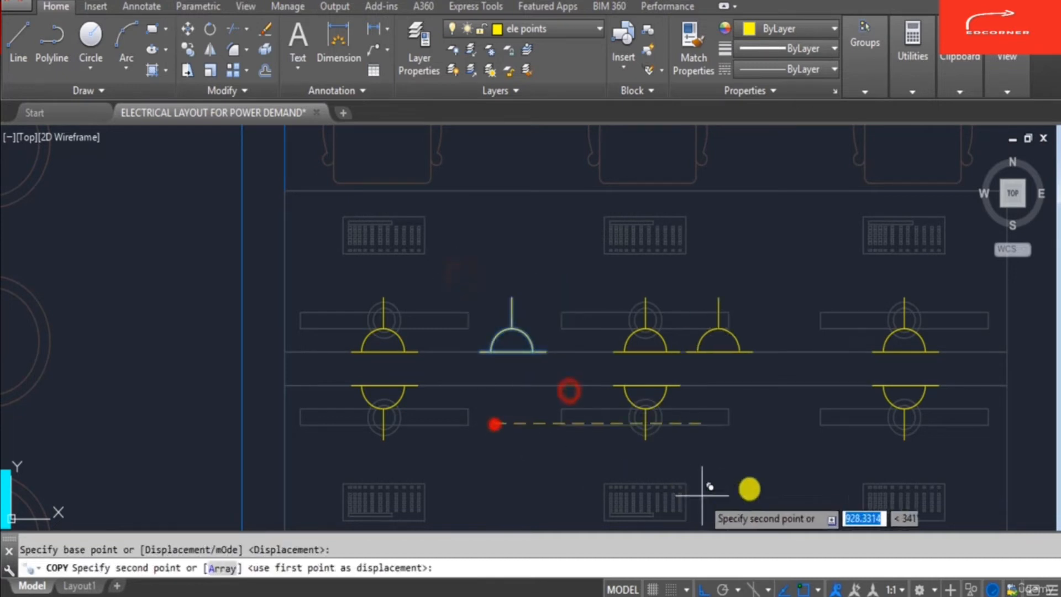
pyautogui.click(767, 474)
pyautogui.press('Escape')
# - Copy the two added single-sided sockets from this desk onto the workstation desk above
pyautogui.scroll(-1, 608, 349)
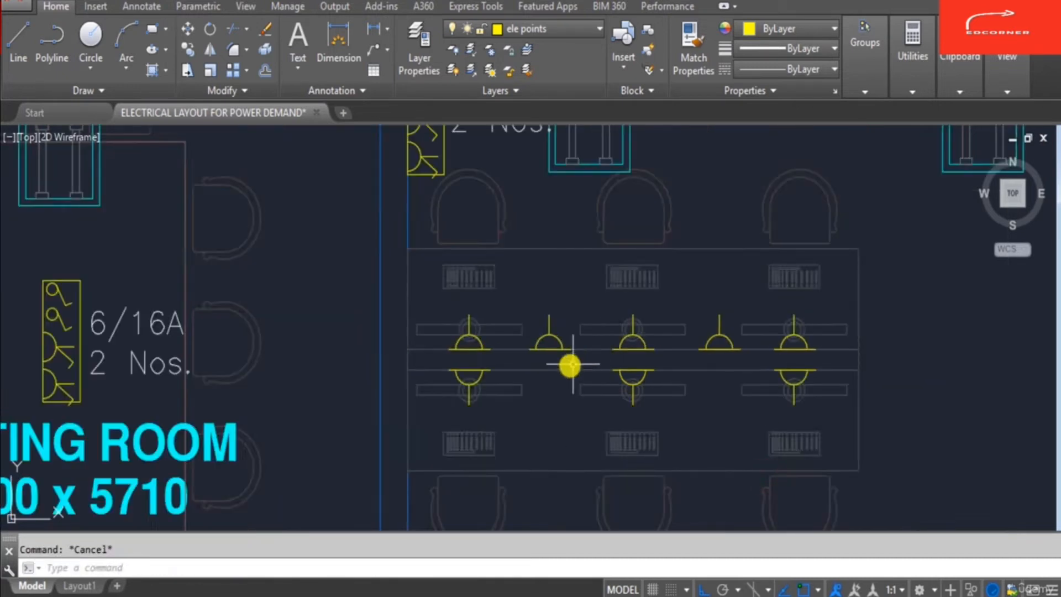
pyautogui.scroll(-2, 587, 358)
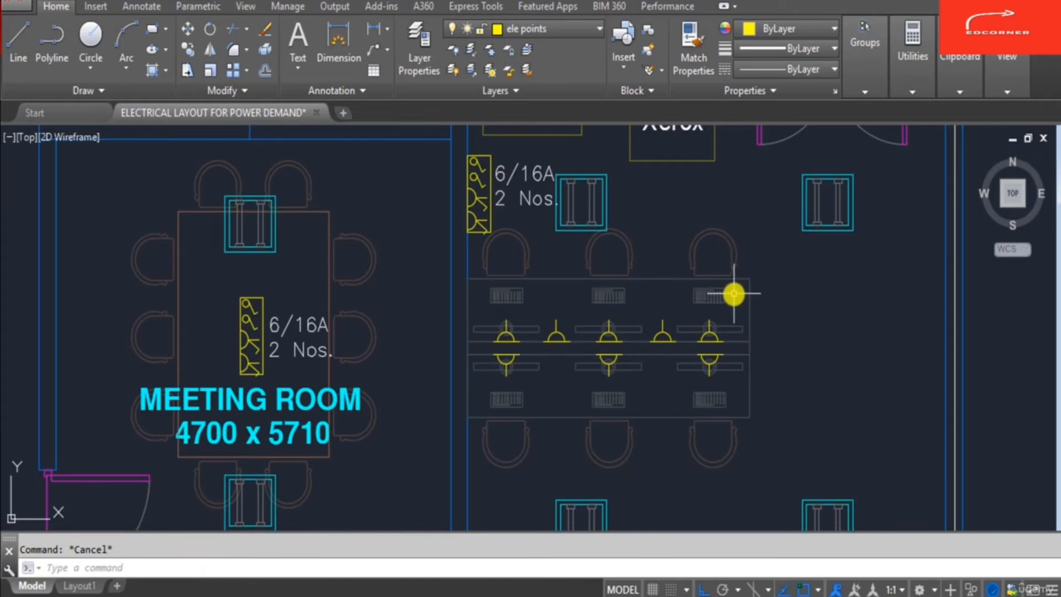
pyautogui.scroll(2, 736, 294)
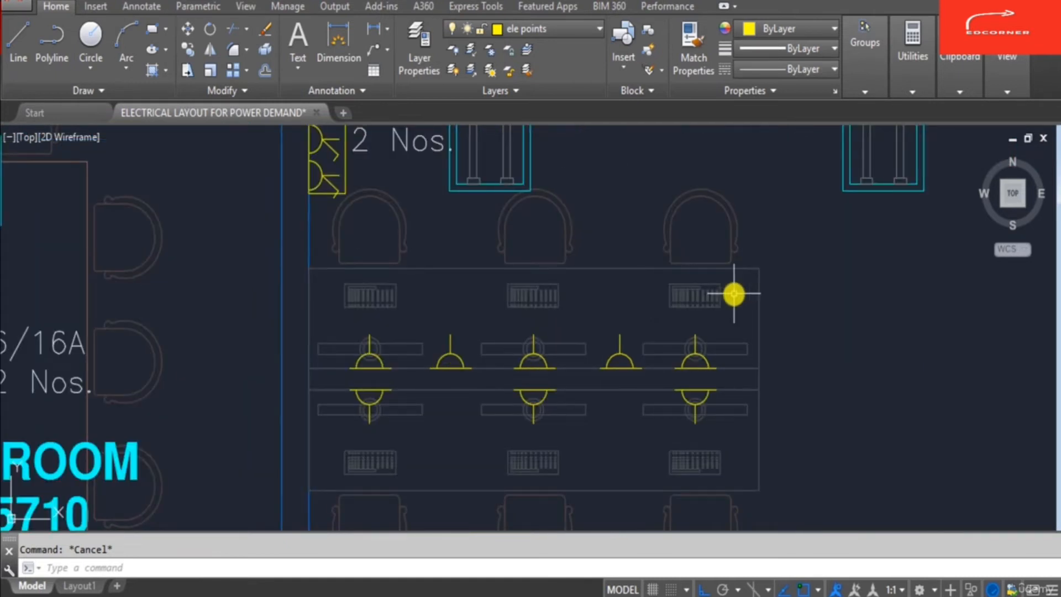
pyautogui.write('co')
pyautogui.press('Return')
pyautogui.click(477, 390)
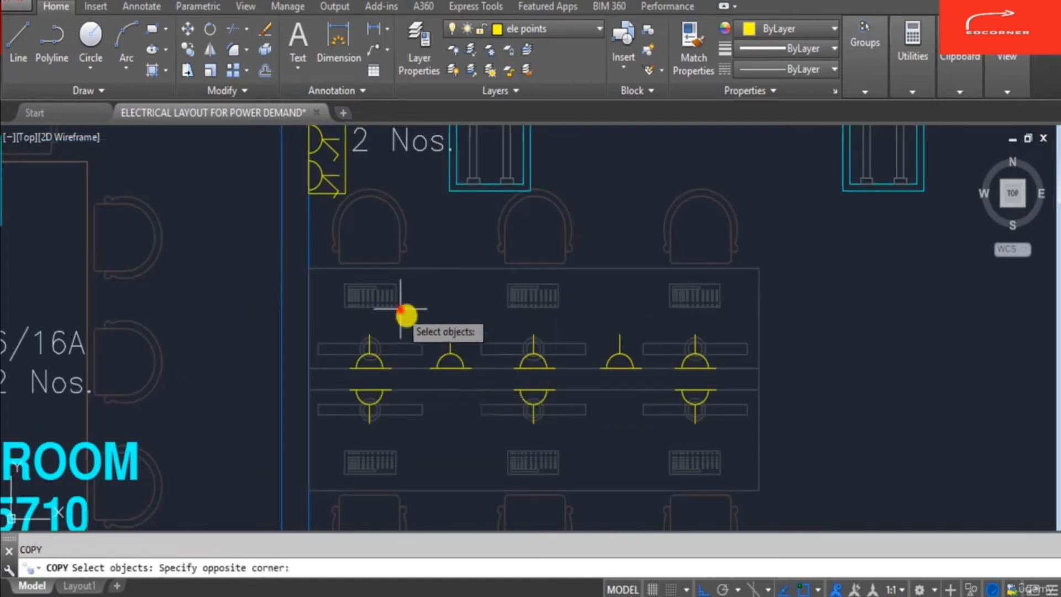
pyautogui.click(400, 310)
pyautogui.click(580, 316)
pyautogui.click(663, 382)
pyautogui.press('Return')
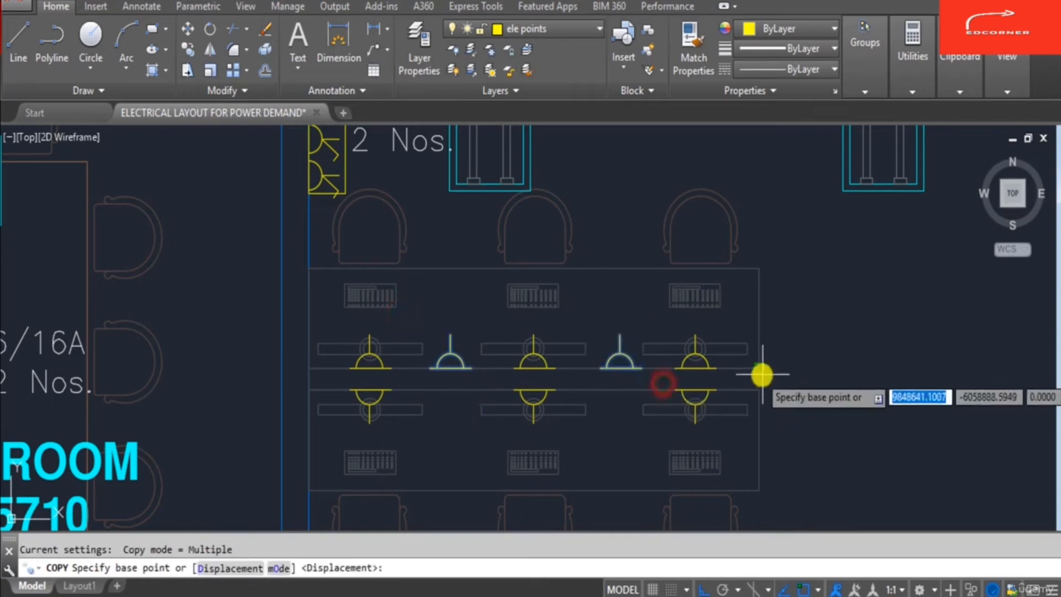
pyautogui.click(761, 381)
pyautogui.scroll(-2, 762, 381)
pyautogui.scroll(4, 730, 355)
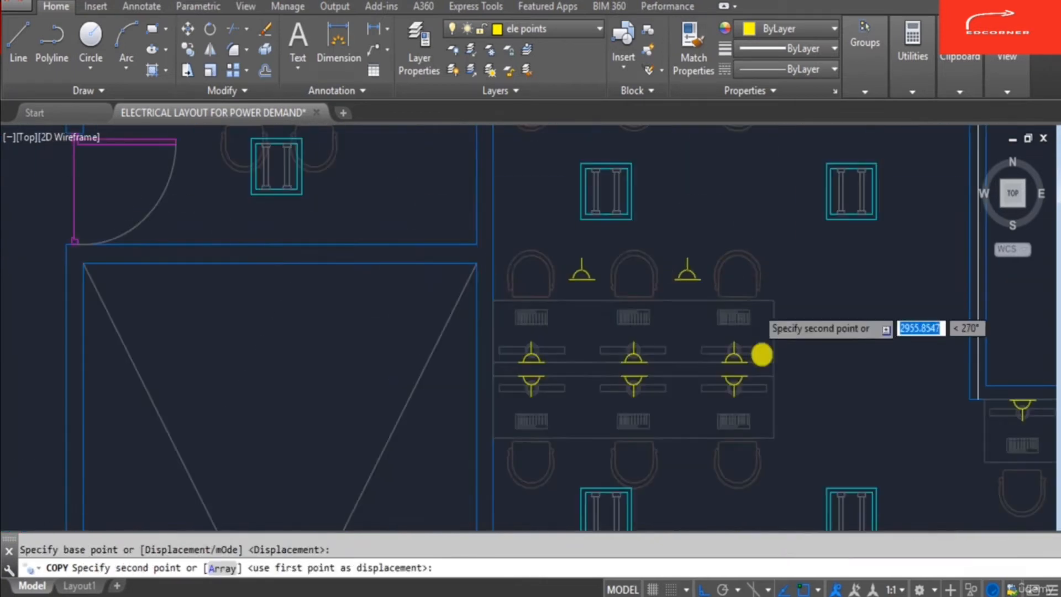
pyautogui.scroll(-3, 741, 267)
pyautogui.scroll(6, 757, 273)
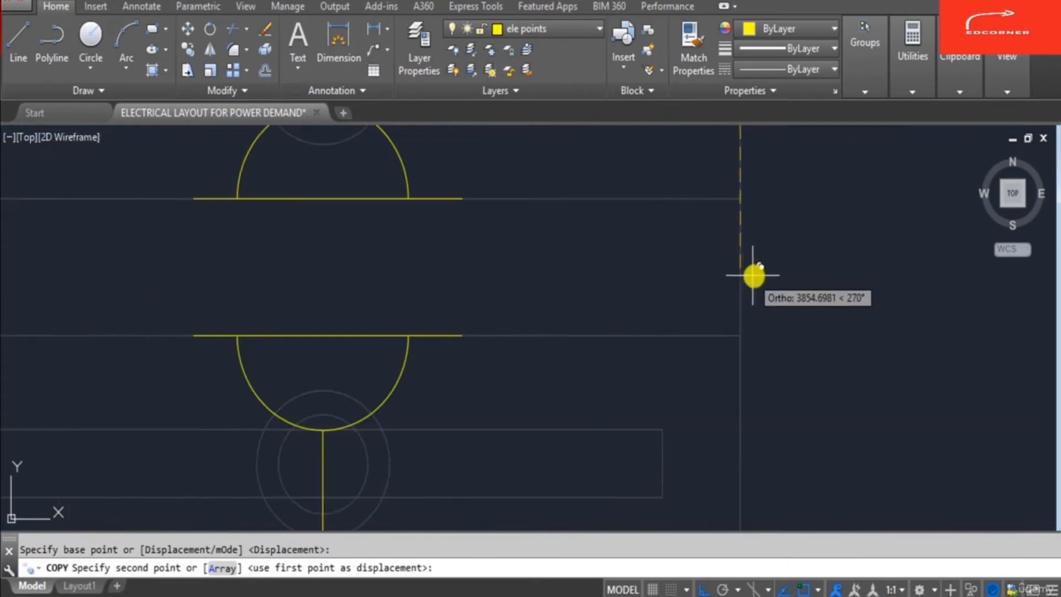
pyautogui.click(763, 267)
pyautogui.scroll(-4, 739, 277)
pyautogui.scroll(5, 711, 322)
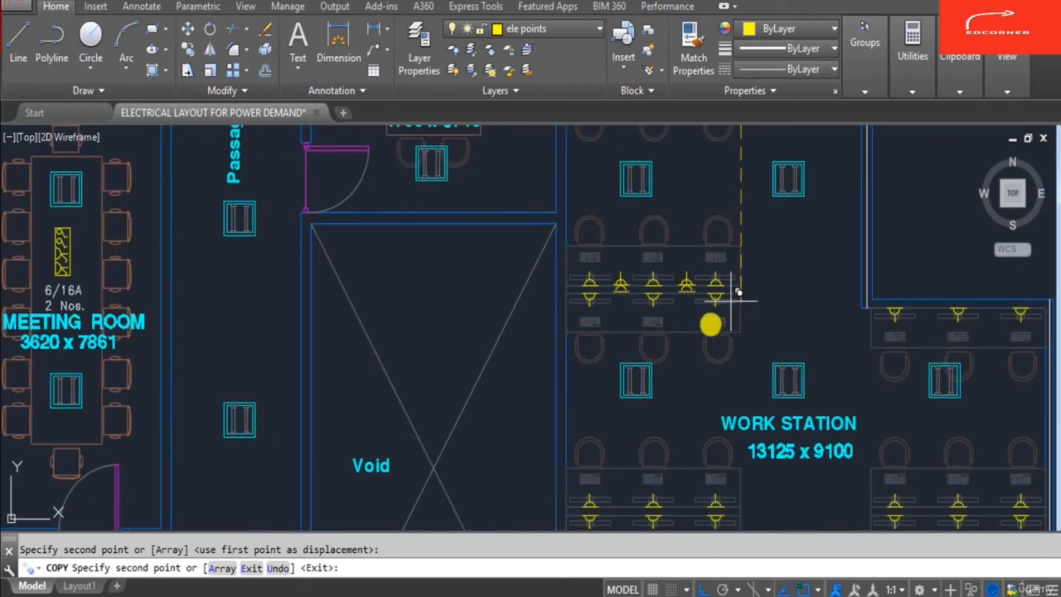
pyautogui.press('Escape')
# - Mirror the two single-sided sockets about the desk's middle line, keeping the source objects
pyautogui.scroll(-4, 640, 237)
pyautogui.scroll(7, 628, 343)
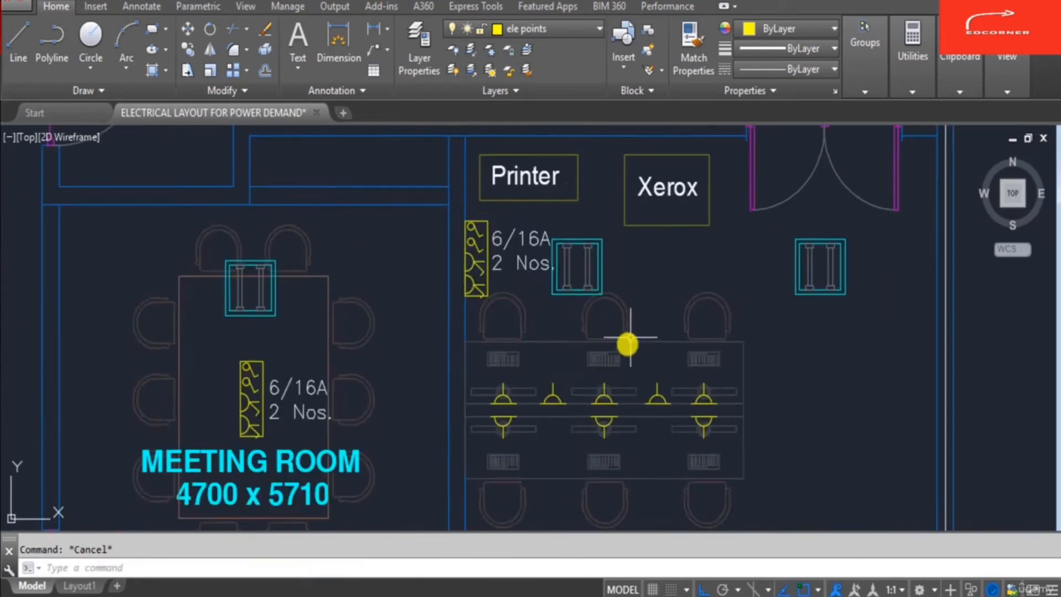
pyautogui.write('i')
pyautogui.press('Return')
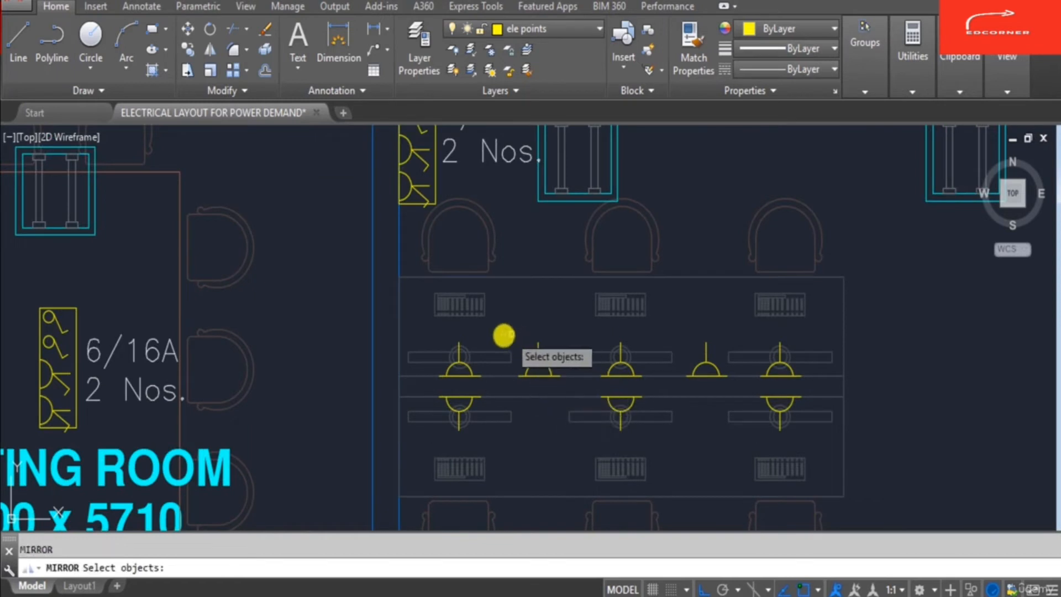
pyautogui.click(501, 334)
pyautogui.click(564, 380)
pyautogui.click(665, 320)
pyautogui.click(739, 387)
pyautogui.press('Return')
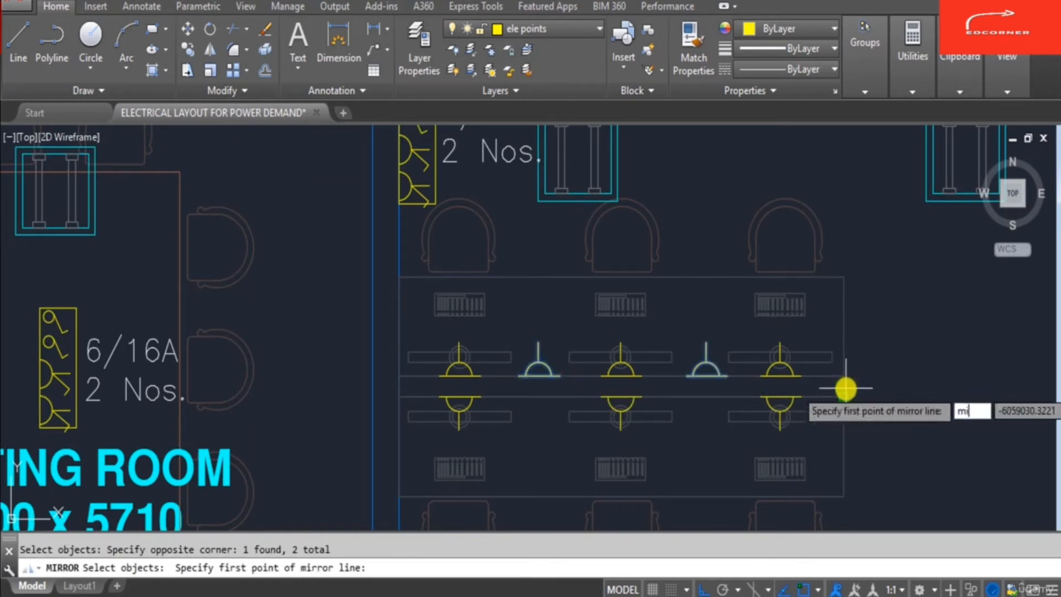
pyautogui.write('mid')
pyautogui.press('Return')
pyautogui.click(845, 388)
pyautogui.click(928, 407)
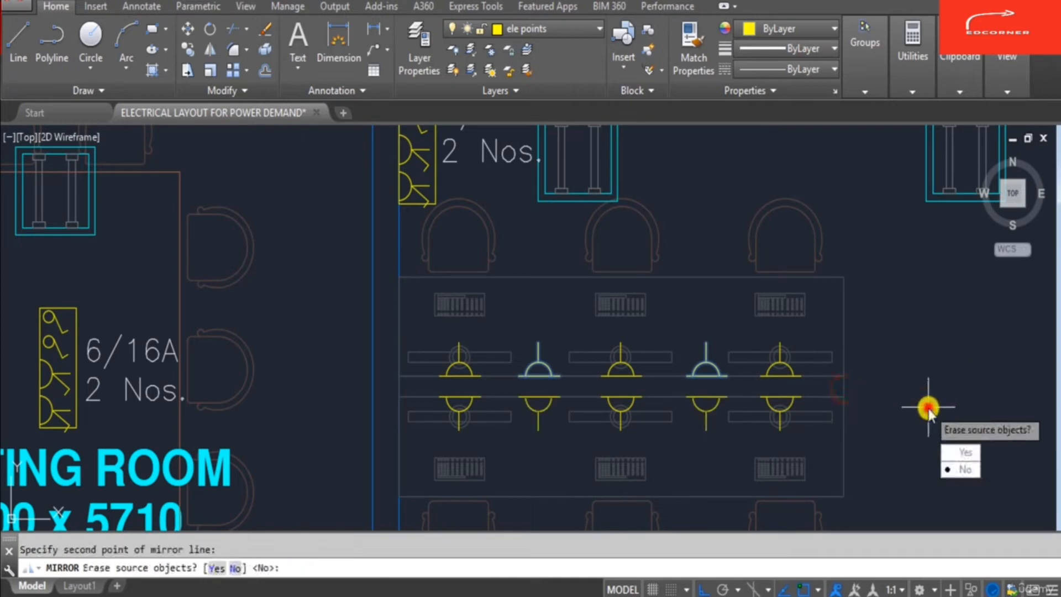
pyautogui.press('Return')
pyautogui.press('Escape')
# - Erase the two single-sided sockets from the other workstation desk
pyautogui.scroll(-5, 615, 339)
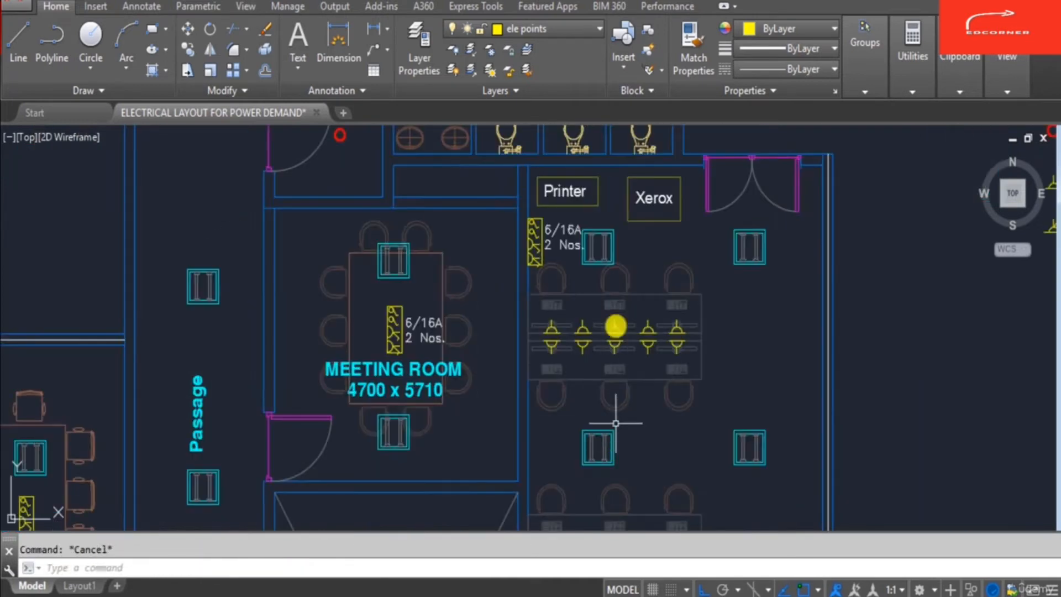
pyautogui.scroll(6, 616, 296)
pyautogui.write('e')
pyautogui.press('Return')
pyautogui.click(549, 209)
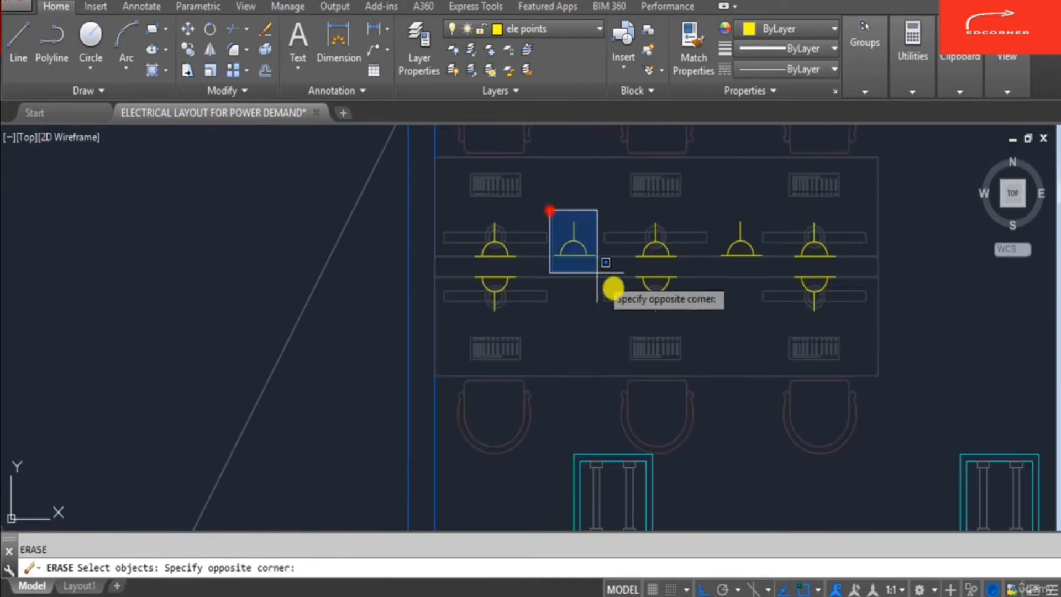
pyautogui.click(613, 286)
pyautogui.click(711, 202)
pyautogui.click(784, 272)
pyautogui.press('Return')
pyautogui.write('co')
pyautogui.scroll(-4, 722, 449)
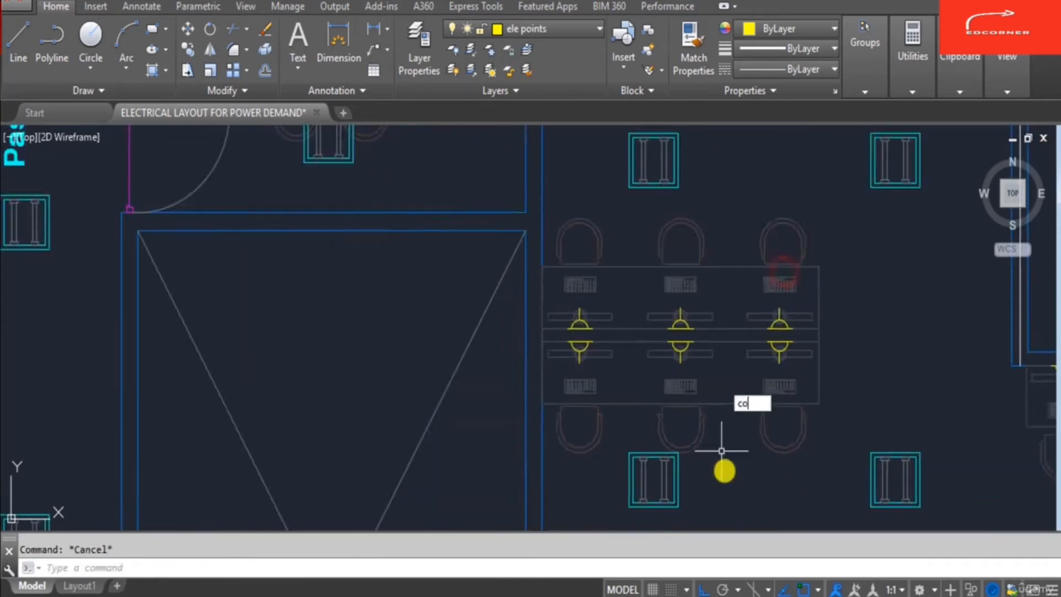
pyautogui.press('Return')
pyautogui.scroll(2, 672, 150)
pyautogui.press('Escape')
# - Copy the two mirrored double-sided sockets, snapping to desk-edge midpoints, onto another workstation desk
pyautogui.write('co')
pyautogui.press('Return')
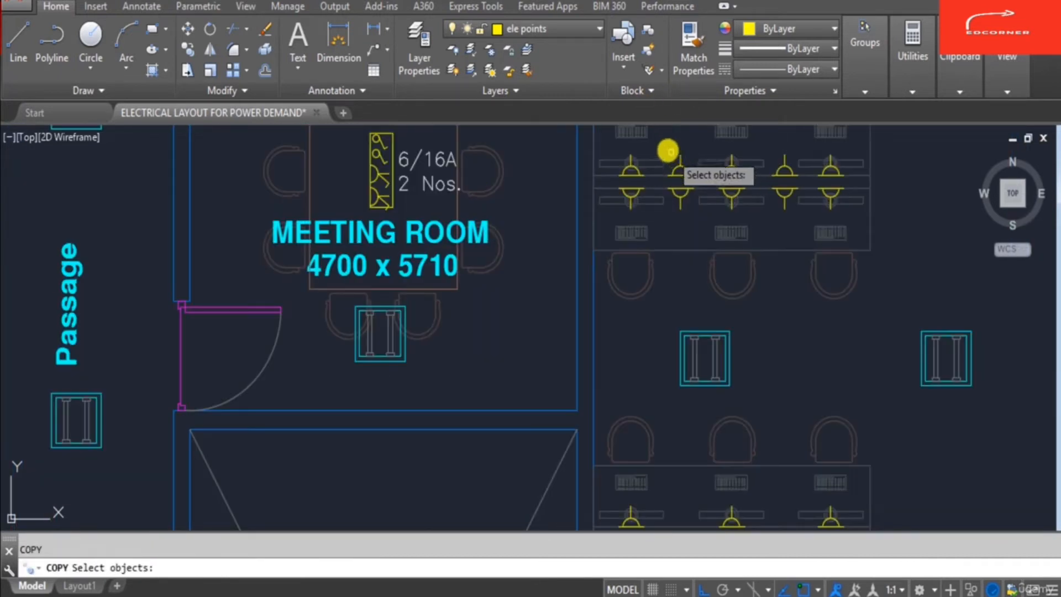
pyautogui.click(657, 142)
pyautogui.click(702, 228)
pyautogui.click(762, 142)
pyautogui.click(797, 223)
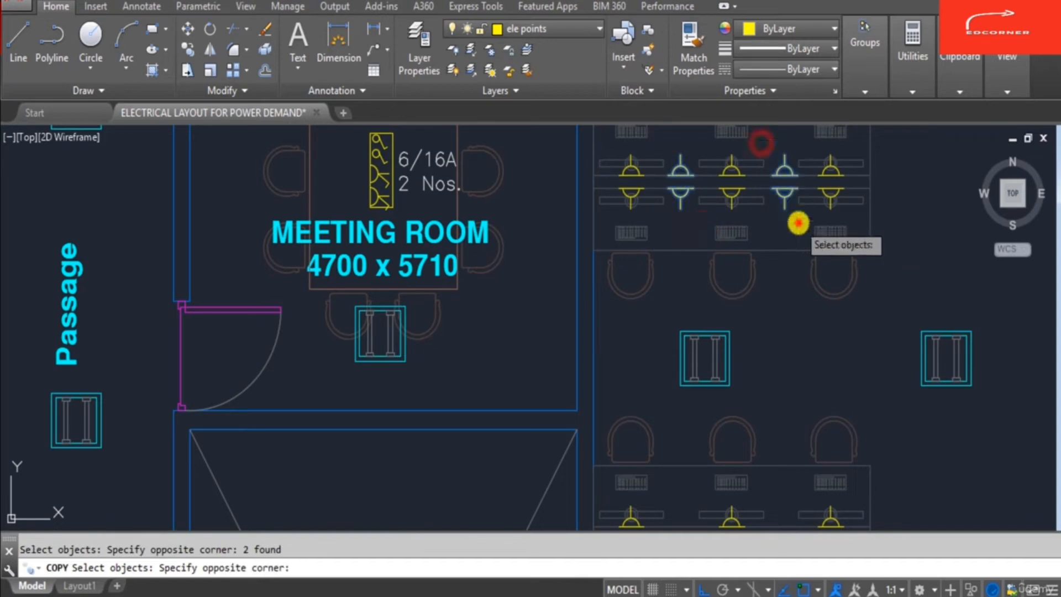
pyautogui.press('Return')
pyautogui.write('mid')
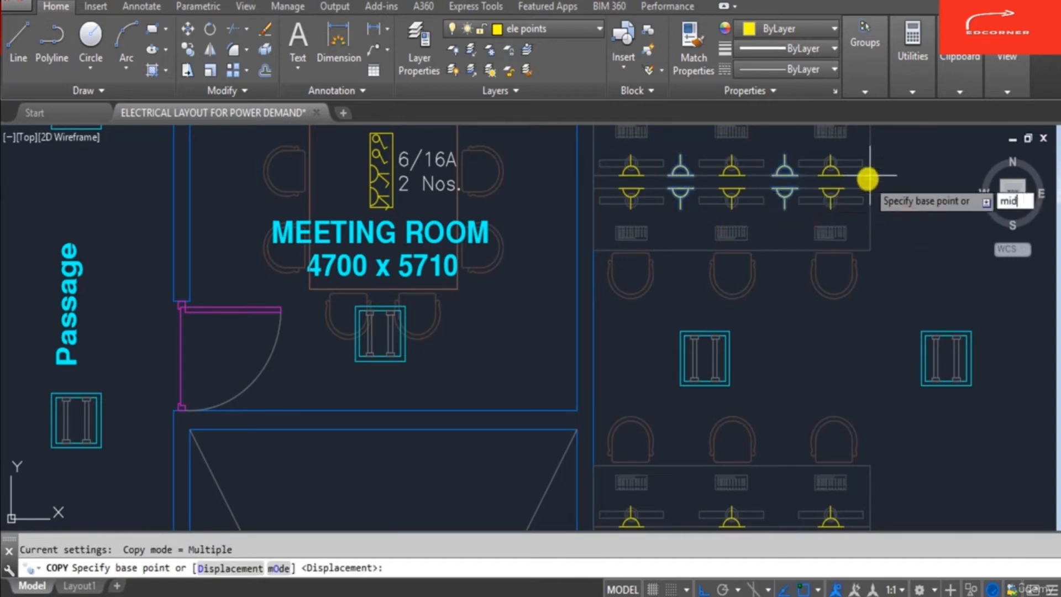
pyautogui.press('Return')
pyautogui.click(868, 178)
pyautogui.scroll(-3, 906, 277)
pyautogui.scroll(6, 812, 386)
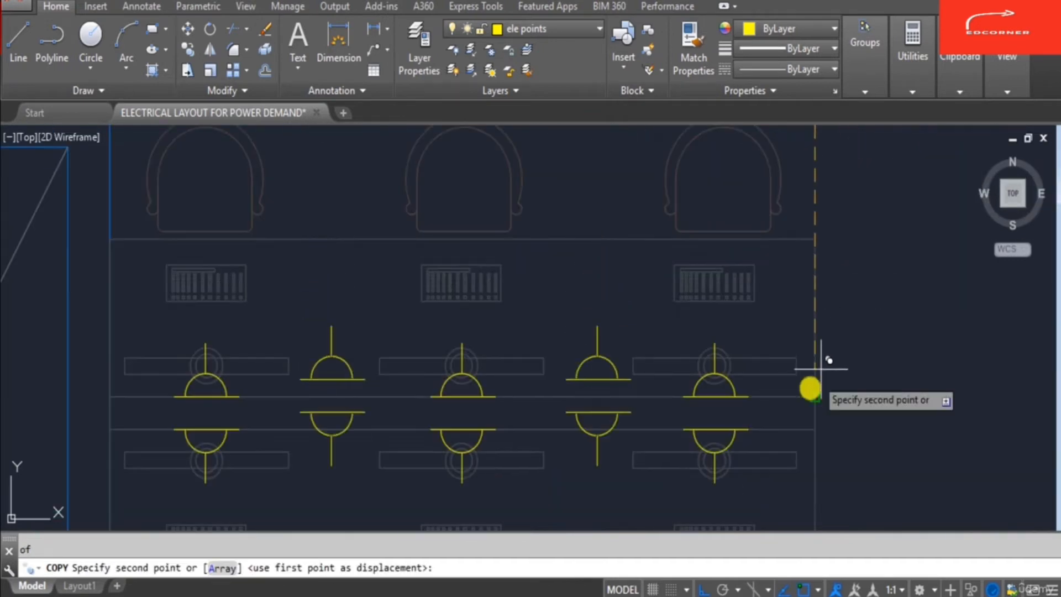
pyautogui.scroll(3, 829, 408)
pyautogui.write('mid')
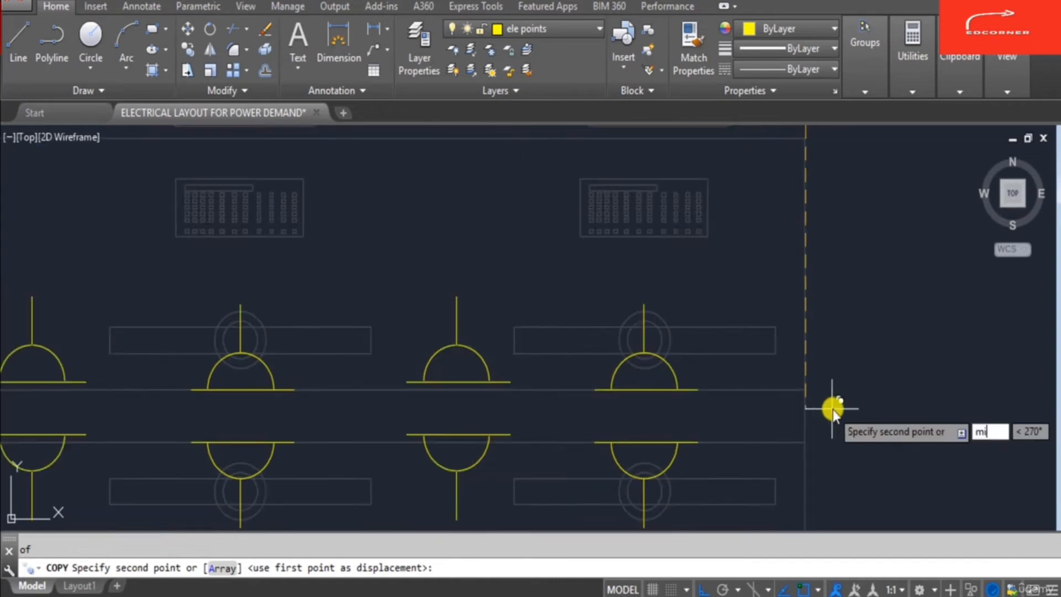
pyautogui.press('Return')
pyautogui.click(800, 412)
# - Place a further copy of the double-sided sockets at the midpoint of another desk's edge
pyautogui.scroll(-4, 832, 199)
pyautogui.scroll(-4, 832, 199)
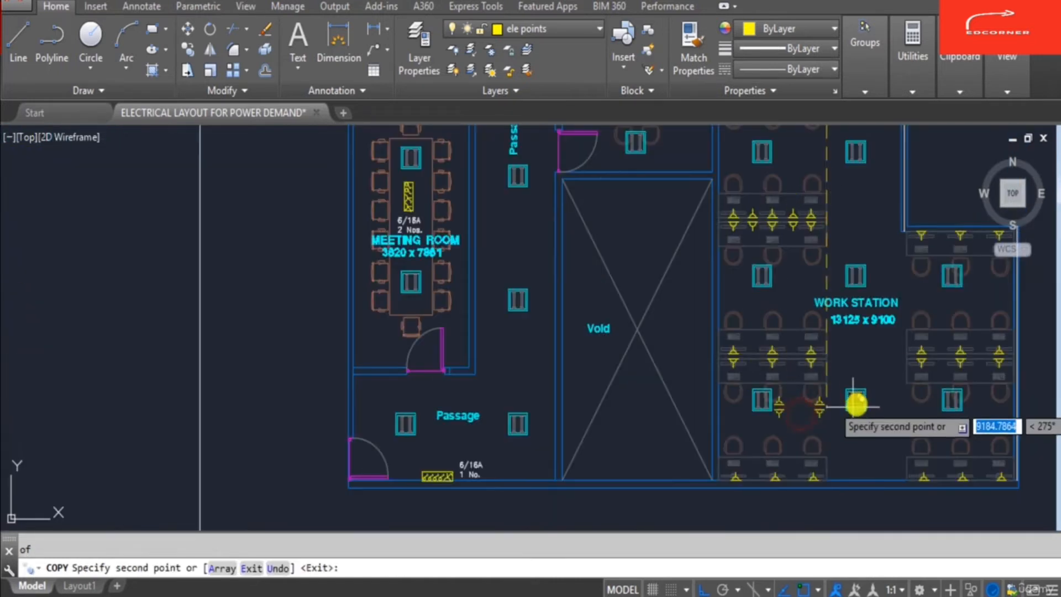
pyautogui.scroll(7, 785, 299)
pyautogui.write('mid')
pyautogui.press('Return')
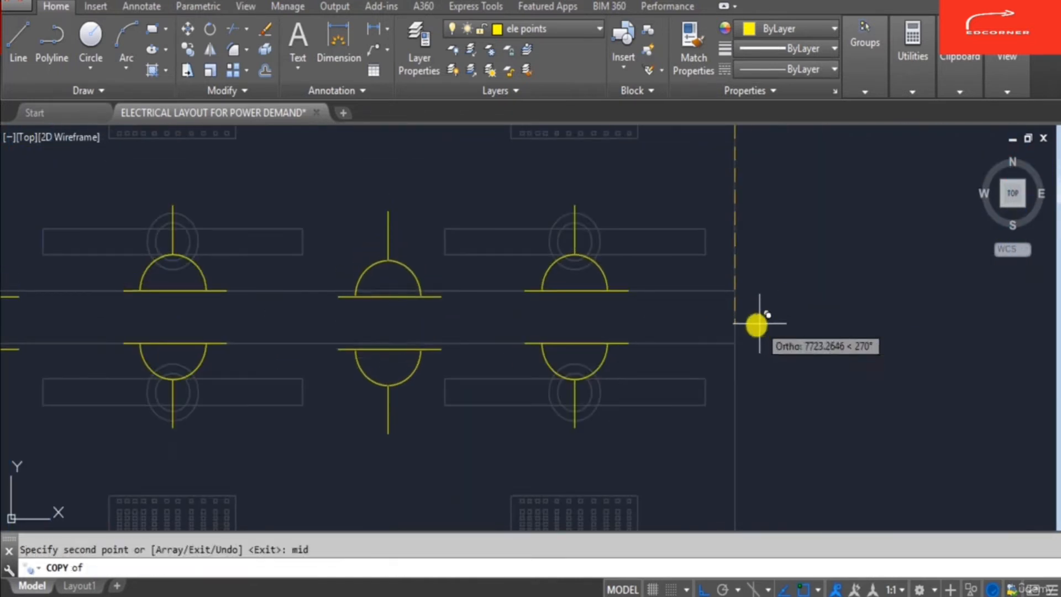
pyautogui.click(735, 316)
# - Try to place the double-sided sockets on the bottom wall-side desk, then exit the copy
pyautogui.scroll(-5, 779, 194)
pyautogui.scroll(-4, 794, 396)
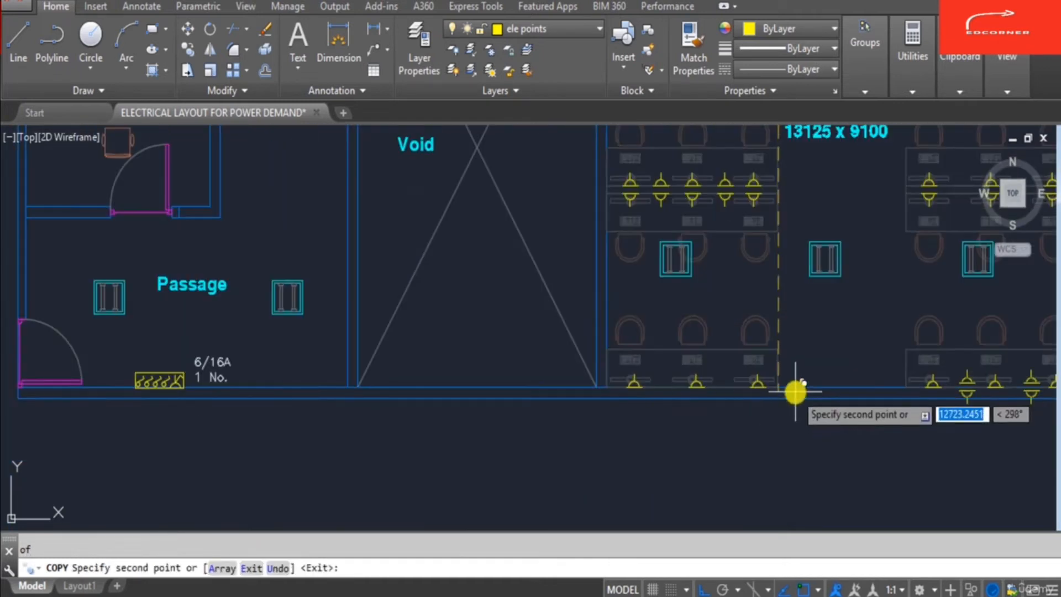
pyautogui.scroll(5, 781, 382)
pyautogui.click(781, 394)
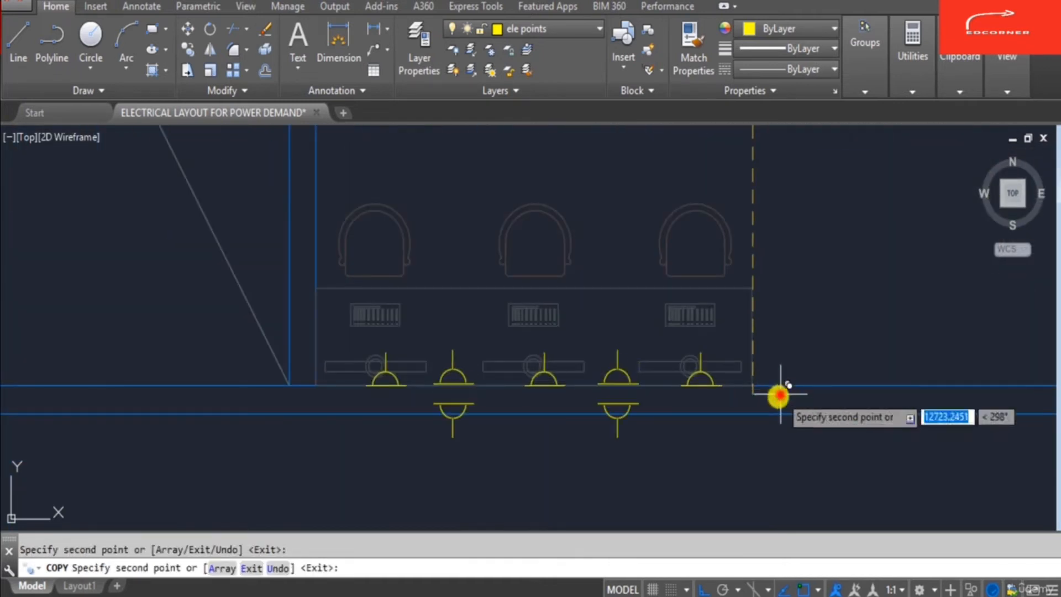
pyautogui.press('Escape')
pyautogui.press('Escape')
# - Copy the two single-sided sockets onto the bottom wall-side desk with object snap turned off
pyautogui.scroll(-5, 451, 421)
pyautogui.scroll(3, 598, 365)
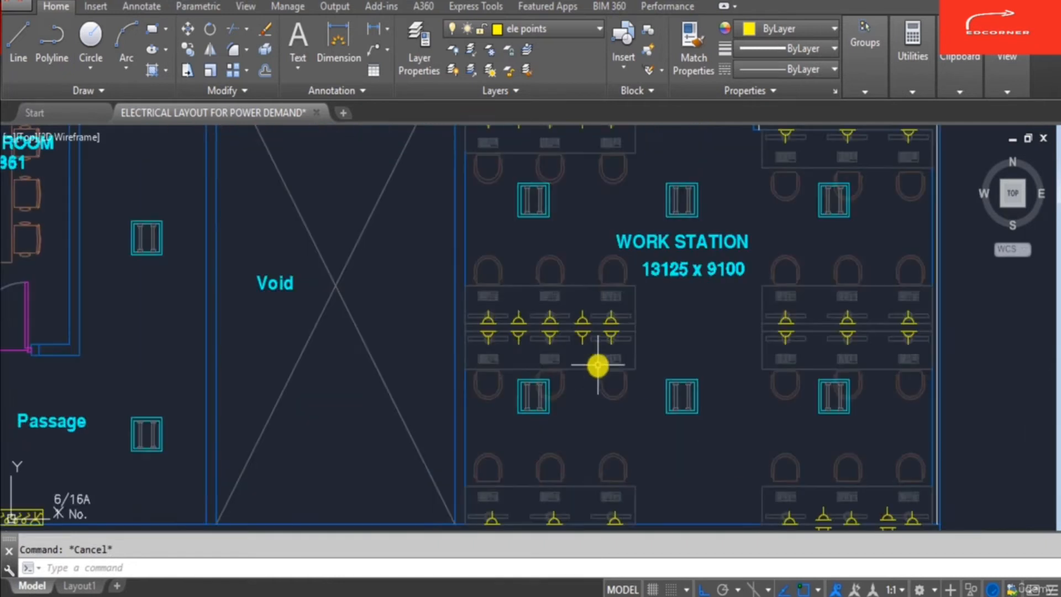
pyautogui.press('Return')
pyautogui.scroll(6, 536, 329)
pyautogui.click(426, 244)
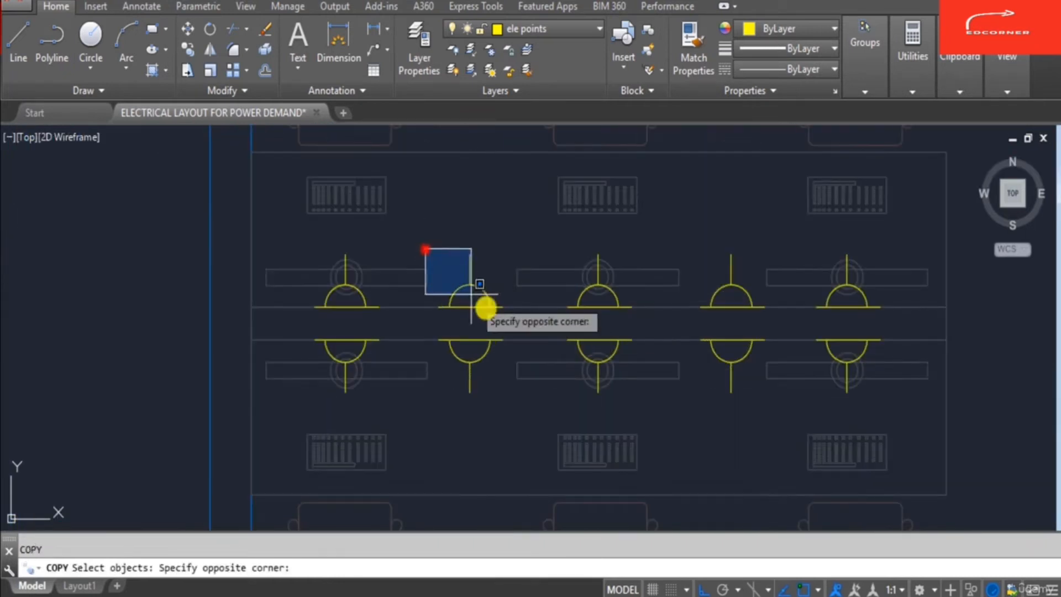
pyautogui.click(513, 319)
pyautogui.click(684, 217)
pyautogui.click(789, 324)
pyautogui.press('Return')
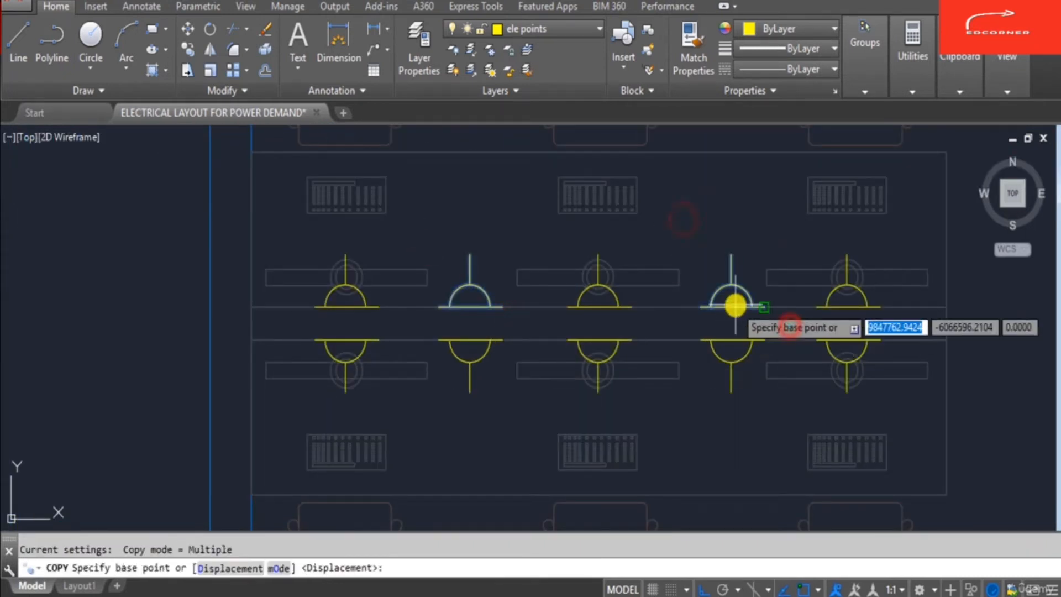
pyautogui.click(765, 308)
pyautogui.scroll(-4, 877, 244)
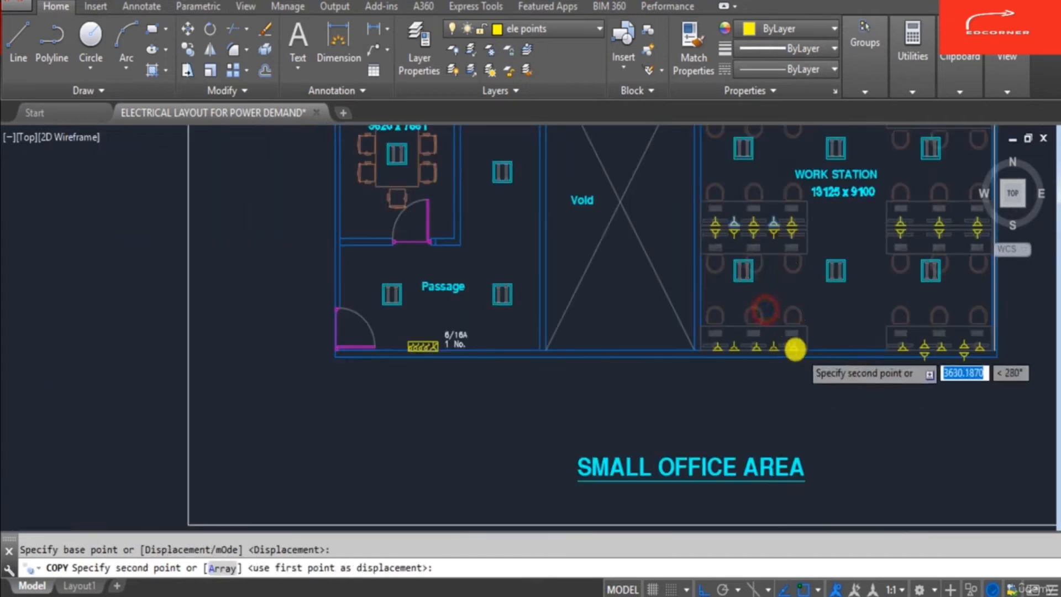
pyautogui.scroll(8, 794, 346)
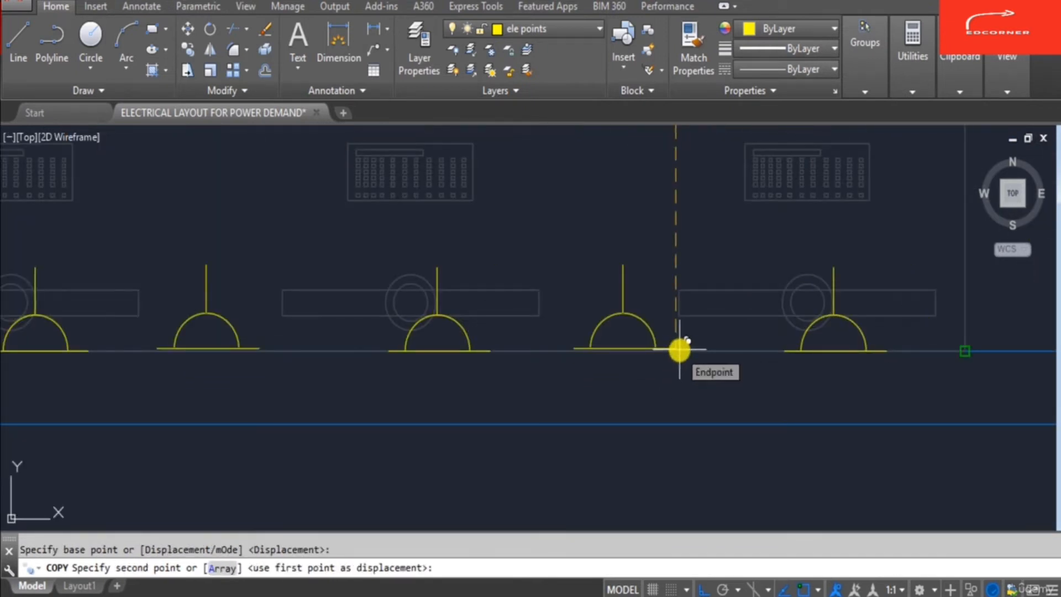
pyautogui.press('F3')
pyautogui.scroll(2, 675, 354)
pyautogui.click(676, 355)
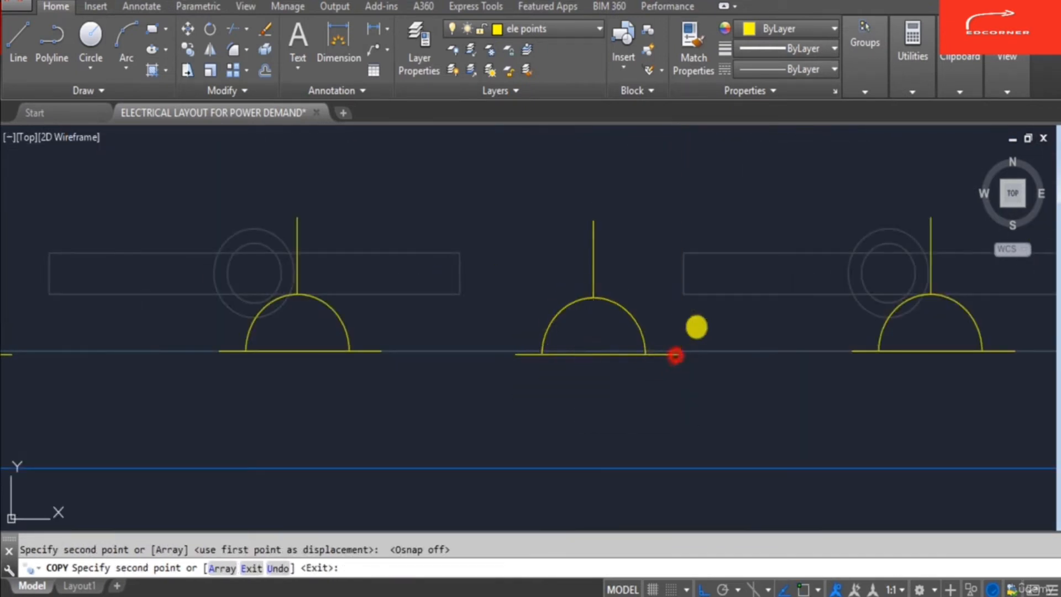
pyautogui.press('Escape')
pyautogui.scroll(-3, 641, 382)
pyautogui.scroll(2, 583, 354)
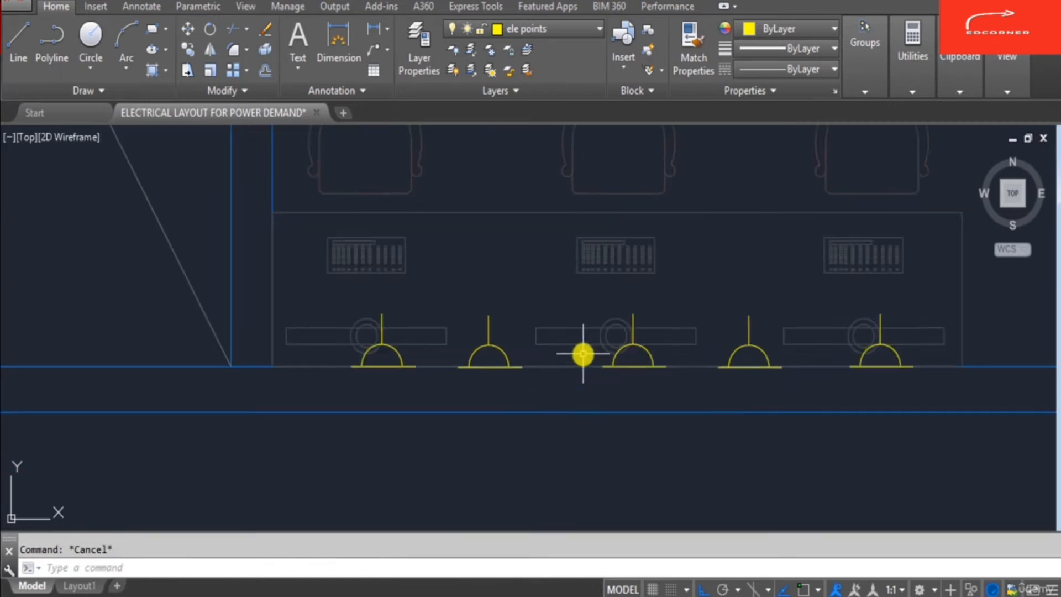
pyautogui.write('co')
pyautogui.press('Return')
pyautogui.press('Escape')
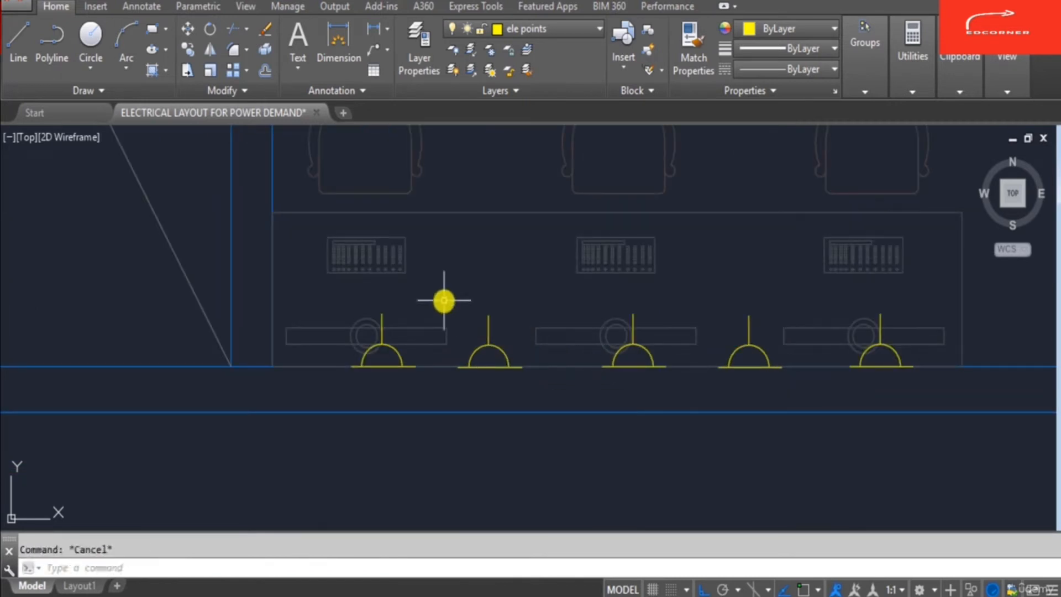
pyautogui.write('co')
pyautogui.press('Return')
pyautogui.click(443, 294)
pyautogui.press('Escape')
# - Copy the two double-sided socket pairs onto the middle desk row of the right workstation cluster
pyautogui.scroll(-4, 518, 383)
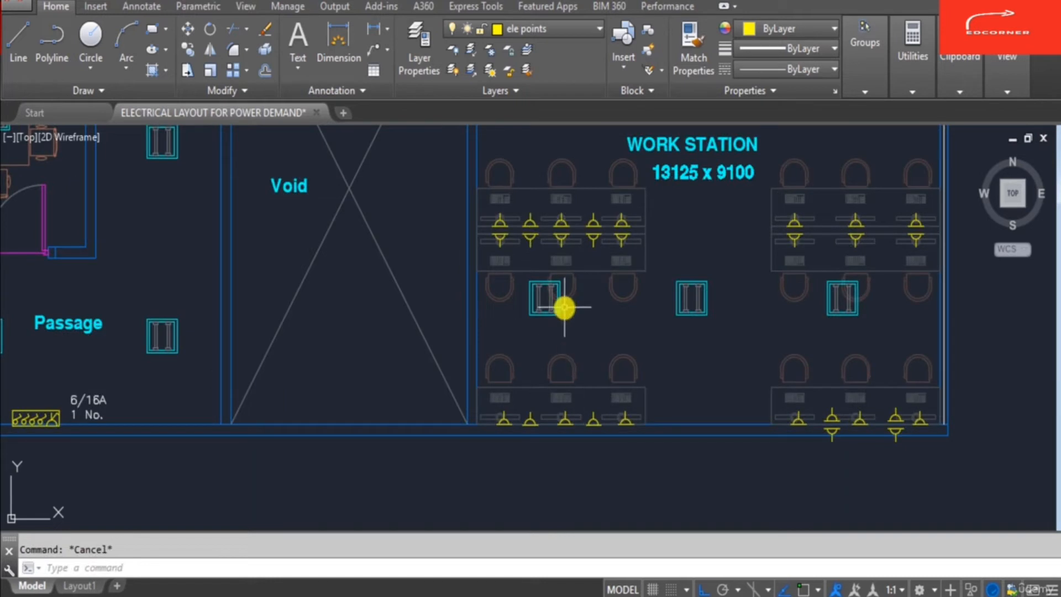
pyautogui.press('Return')
pyautogui.scroll(6, 521, 206)
pyautogui.click(479, 221)
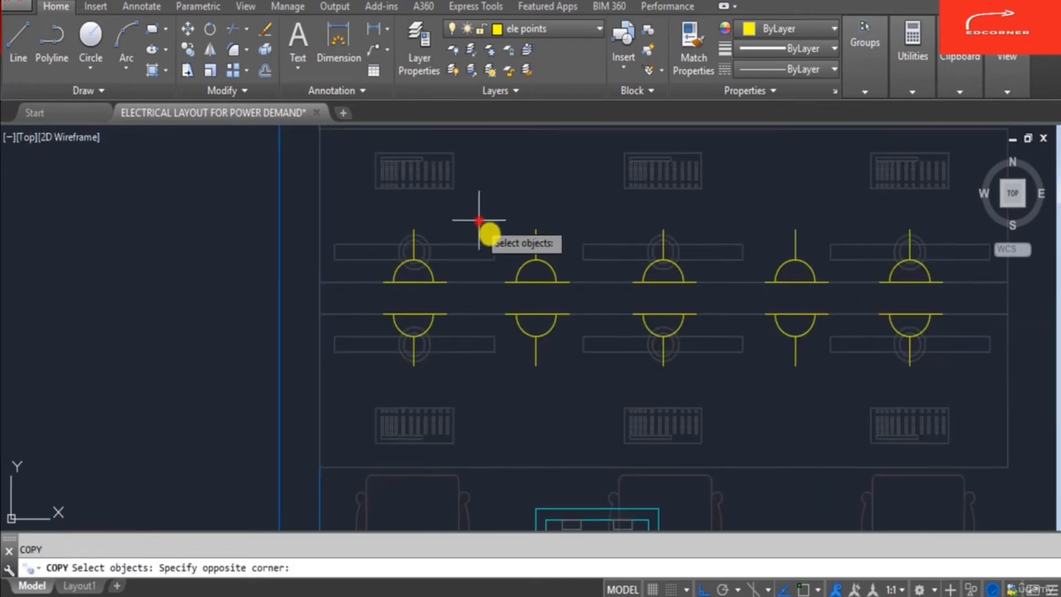
pyautogui.click(581, 387)
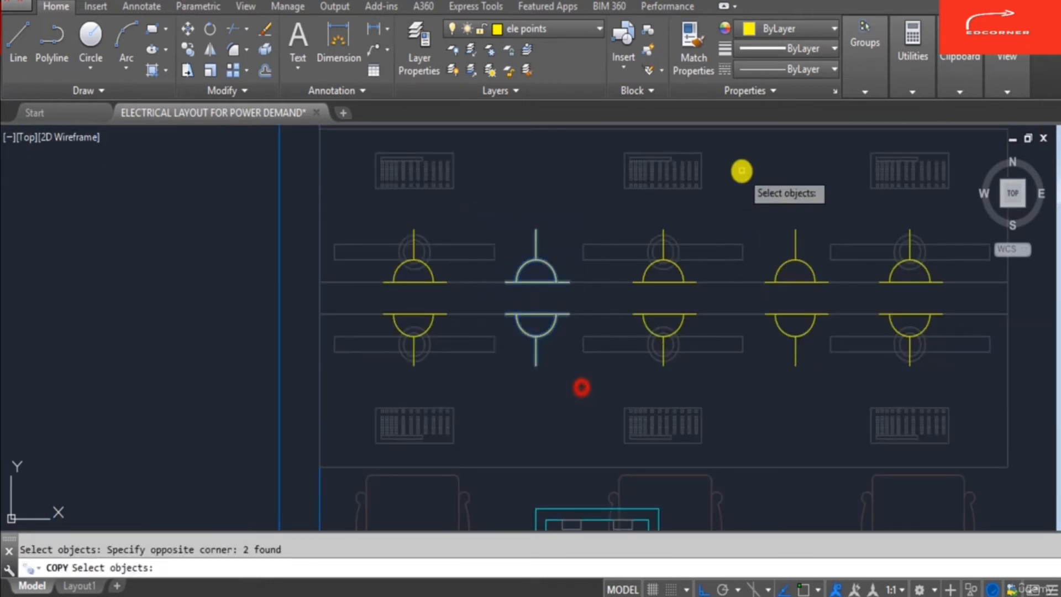
pyautogui.click(742, 171)
pyautogui.click(841, 383)
pyautogui.press('Return')
pyautogui.click(652, 292)
pyautogui.scroll(-2, 612, 314)
pyautogui.scroll(-4, 763, 308)
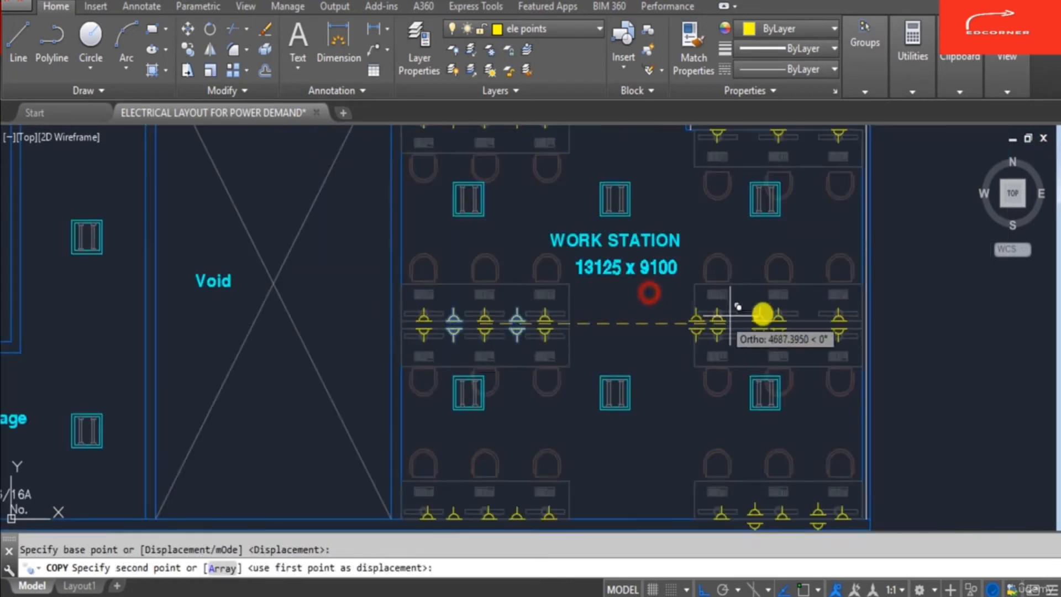
pyautogui.scroll(6, 753, 351)
pyautogui.click(736, 365)
pyautogui.scroll(-2, 656, 280)
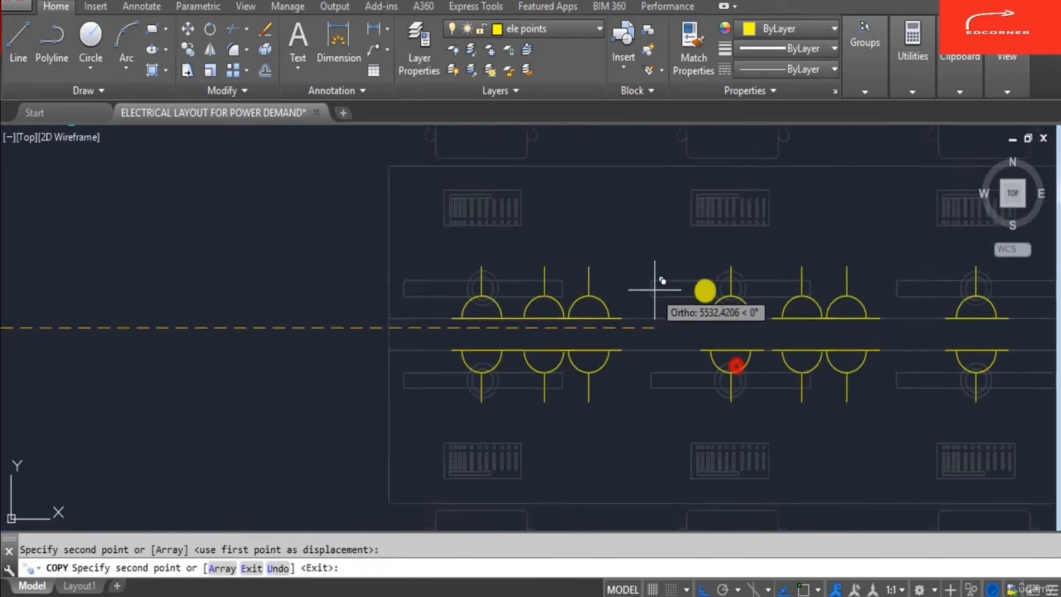
pyautogui.scroll(-3, 715, 308)
pyautogui.press('Escape')
pyautogui.press('Escape')
pyautogui.press('Return')
pyautogui.scroll(5, 663, 279)
pyautogui.click(564, 218)
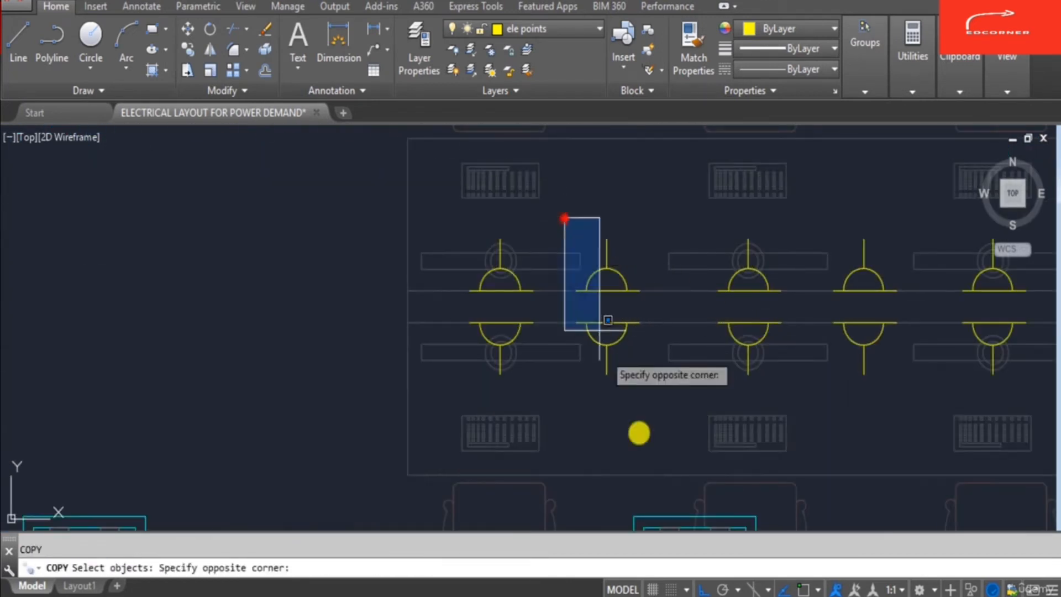
pyautogui.click(646, 441)
pyautogui.click(828, 205)
pyautogui.click(910, 433)
pyautogui.press('Return')
pyautogui.click(829, 277)
pyautogui.scroll(-5, 846, 221)
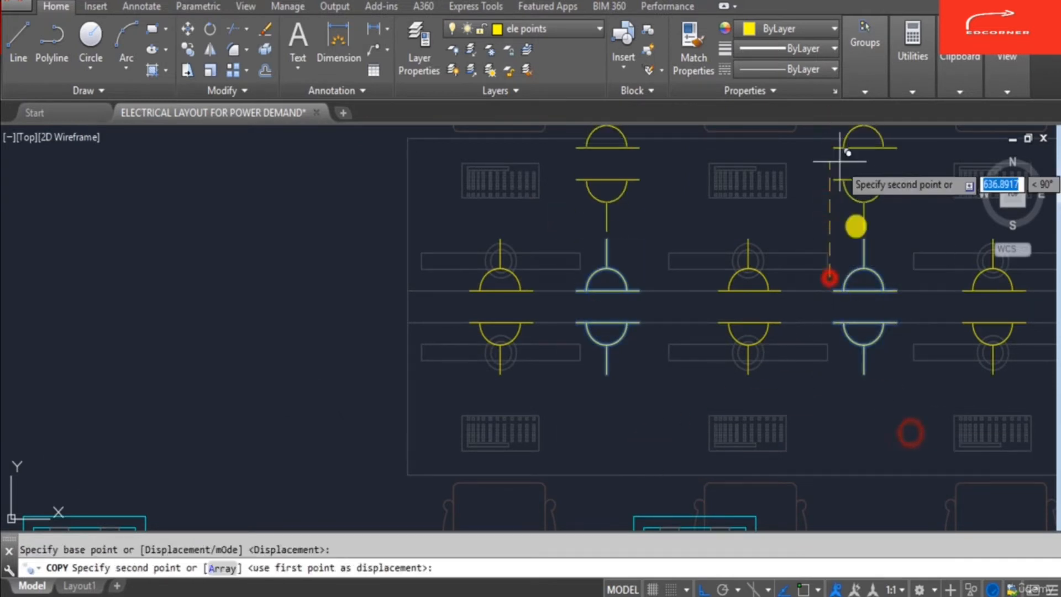
pyautogui.scroll(-3, 805, 368)
pyautogui.scroll(5, 805, 368)
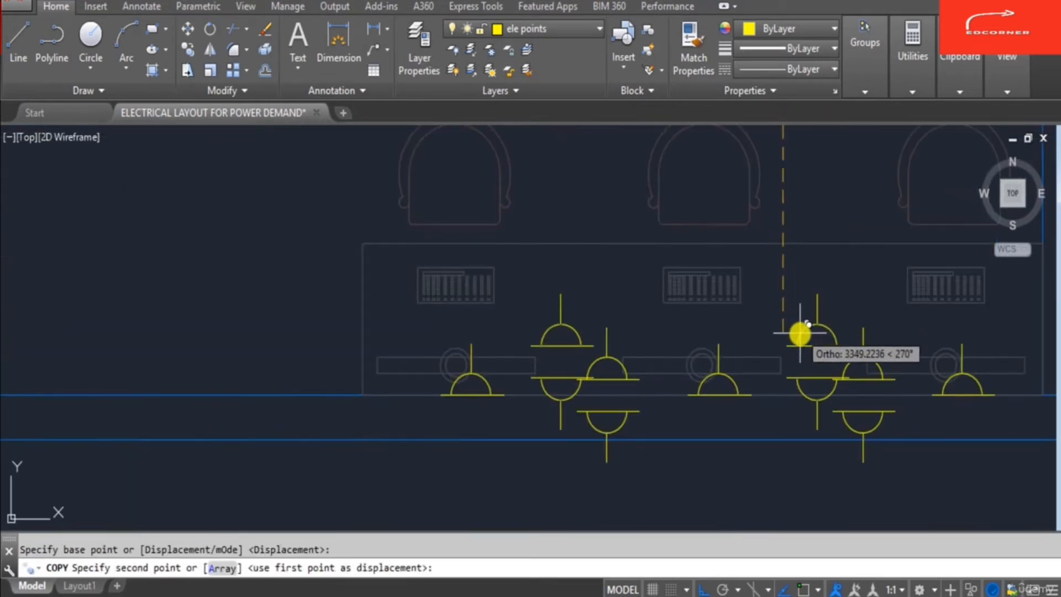
pyautogui.press('Escape')
# - Erase the stray downward-facing socket halves below the bottom wall-side desk
pyautogui.write('e')
pyautogui.press('Return')
pyautogui.click(620, 426)
pyautogui.press('Escape')
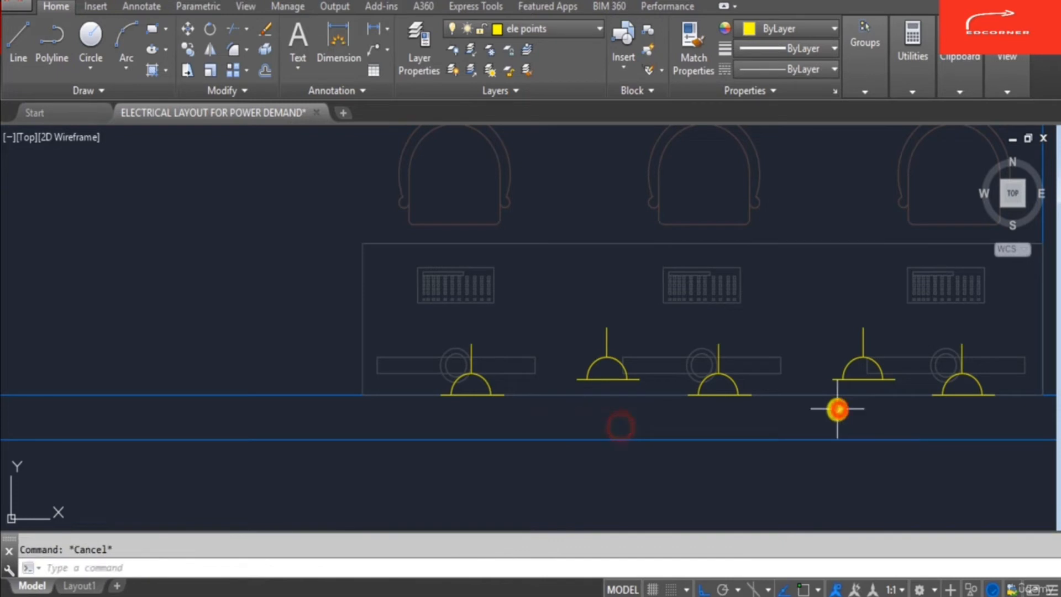
pyautogui.write('m')
pyautogui.press('Return')
pyautogui.click(553, 318)
pyautogui.click(637, 407)
pyautogui.click(805, 305)
pyautogui.click(912, 408)
pyautogui.press('Return')
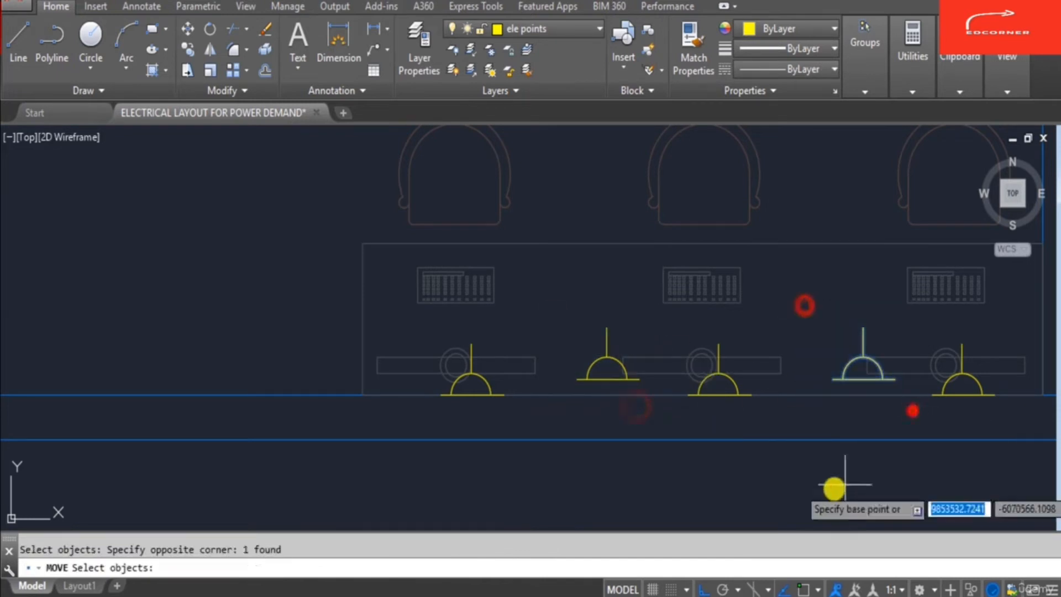
pyautogui.click(834, 486)
pyautogui.press('Escape')
# - Move the two single-sided sockets on the bottom desk down onto the desk edge
pyautogui.write('m')
pyautogui.press('Return')
pyautogui.click(559, 303)
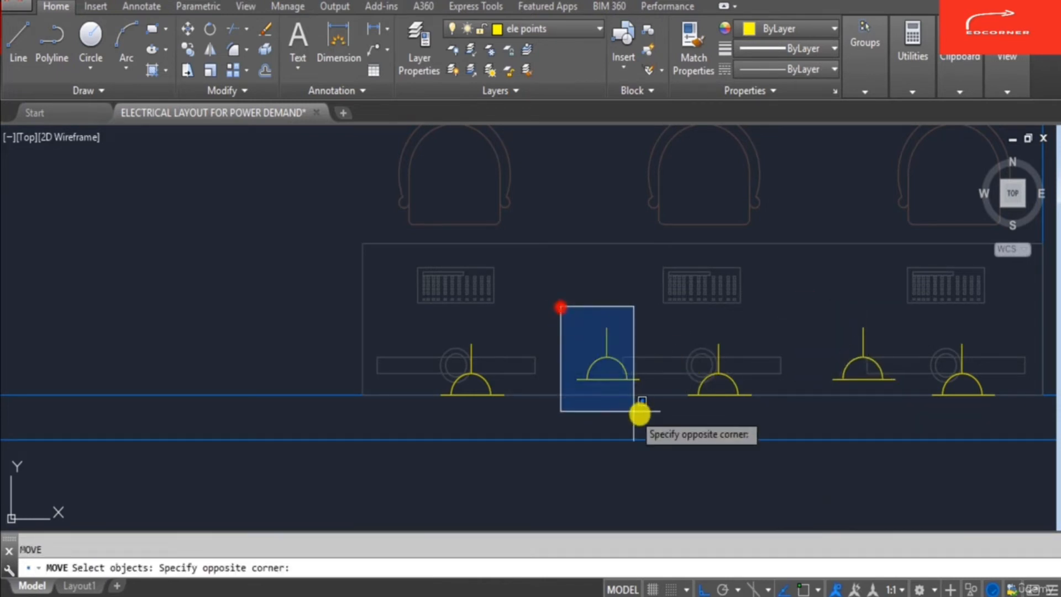
pyautogui.click(639, 412)
pyautogui.click(778, 304)
pyautogui.click(905, 402)
pyautogui.scroll(-2, 651, 418)
pyautogui.press('Return')
pyautogui.click(651, 418)
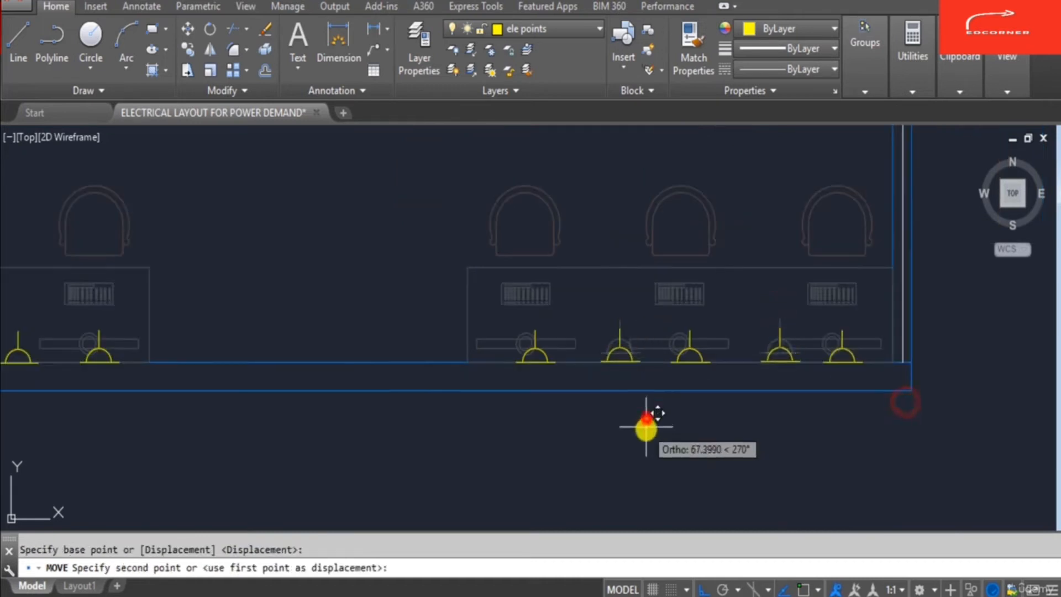
pyautogui.click(645, 429)
pyautogui.press('Escape')
pyautogui.scroll(-3, 645, 429)
pyautogui.scroll(-3, 684, 431)
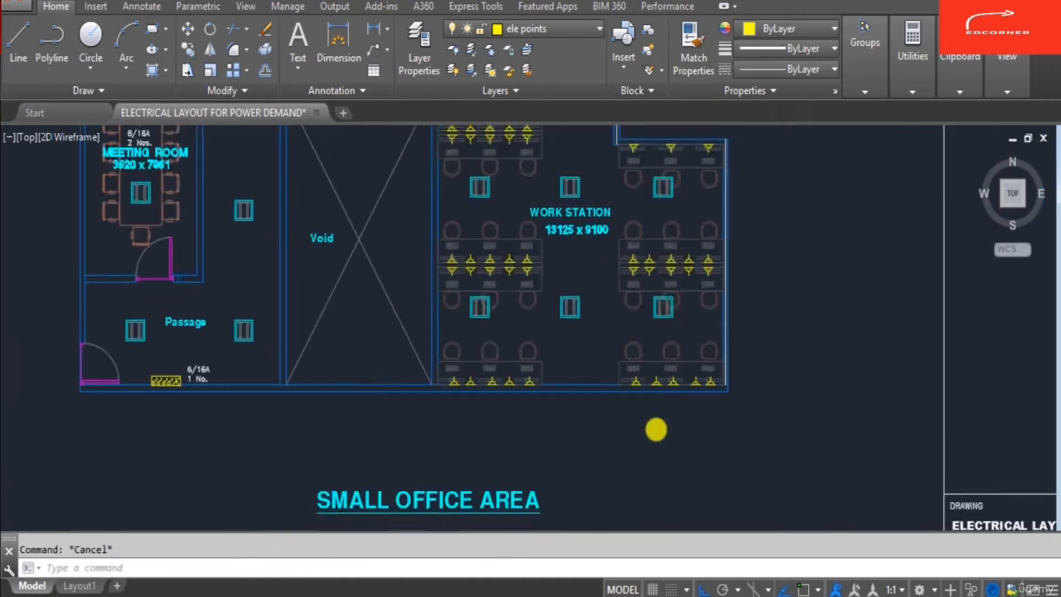
pyautogui.scroll(6, 656, 265)
pyautogui.scroll(-3, 660, 279)
pyautogui.press('Return')
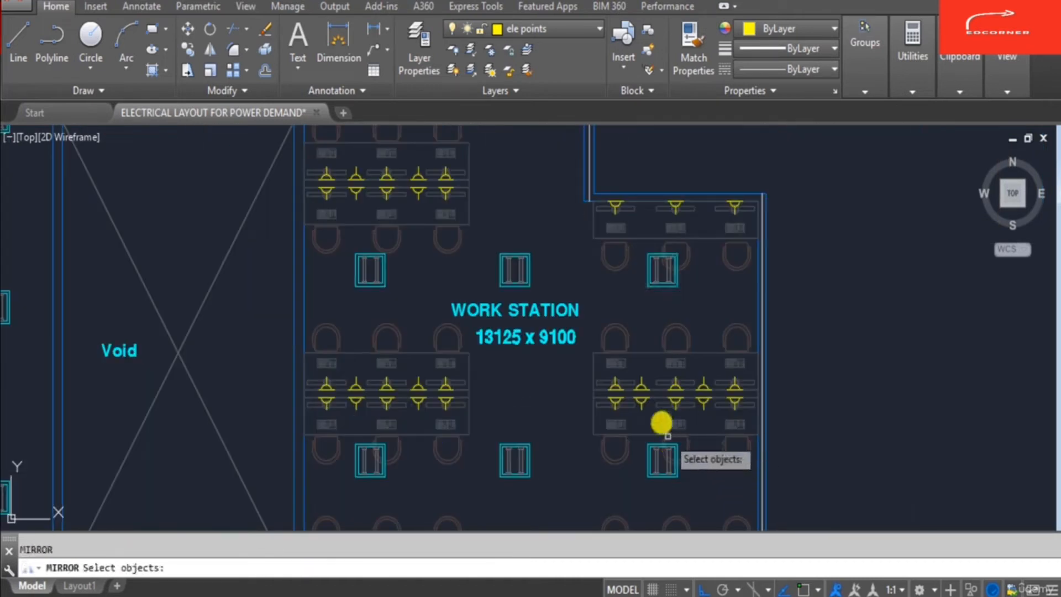
pyautogui.press('Escape')
# - Copy the two downward-facing single sockets onto the upper desk of the right workstation extension
pyautogui.scroll(4, 631, 415)
pyautogui.write('co')
pyautogui.press('Return')
pyautogui.scroll(3, 628, 418)
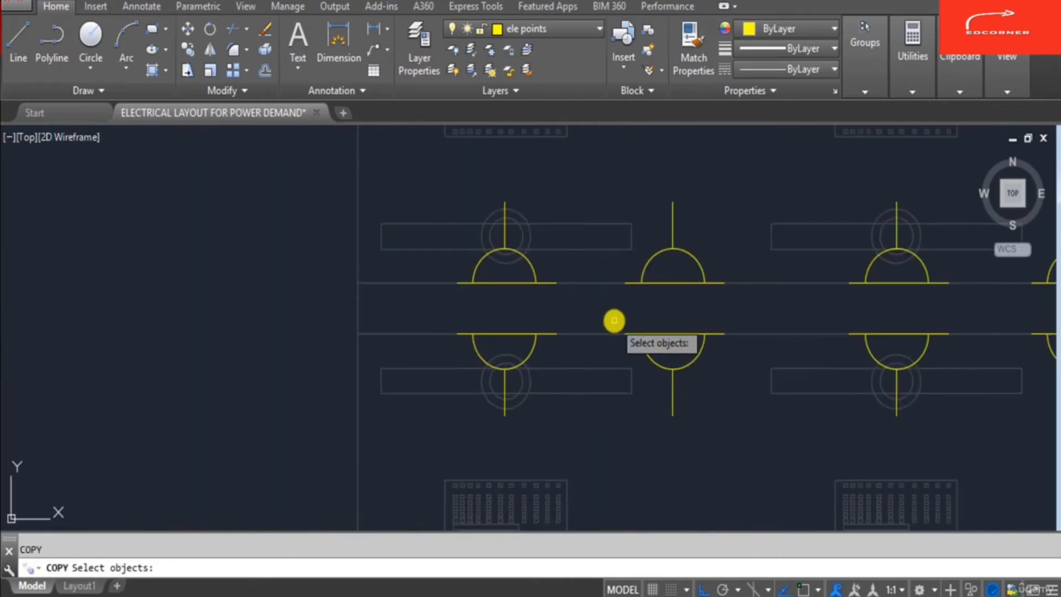
pyautogui.click(613, 318)
pyautogui.click(772, 431)
pyautogui.scroll(-2, 772, 432)
pyautogui.click(815, 334)
pyautogui.click(929, 431)
pyautogui.press('Return')
pyautogui.click(860, 398)
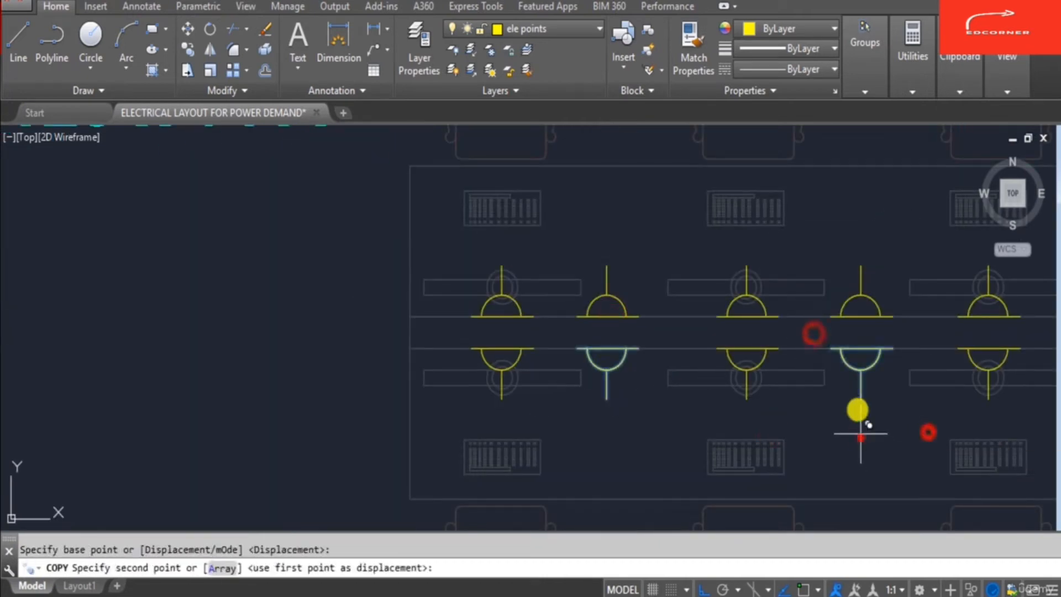
pyautogui.scroll(-3, 843, 265)
pyautogui.scroll(4, 832, 229)
pyautogui.scroll(-3, 835, 226)
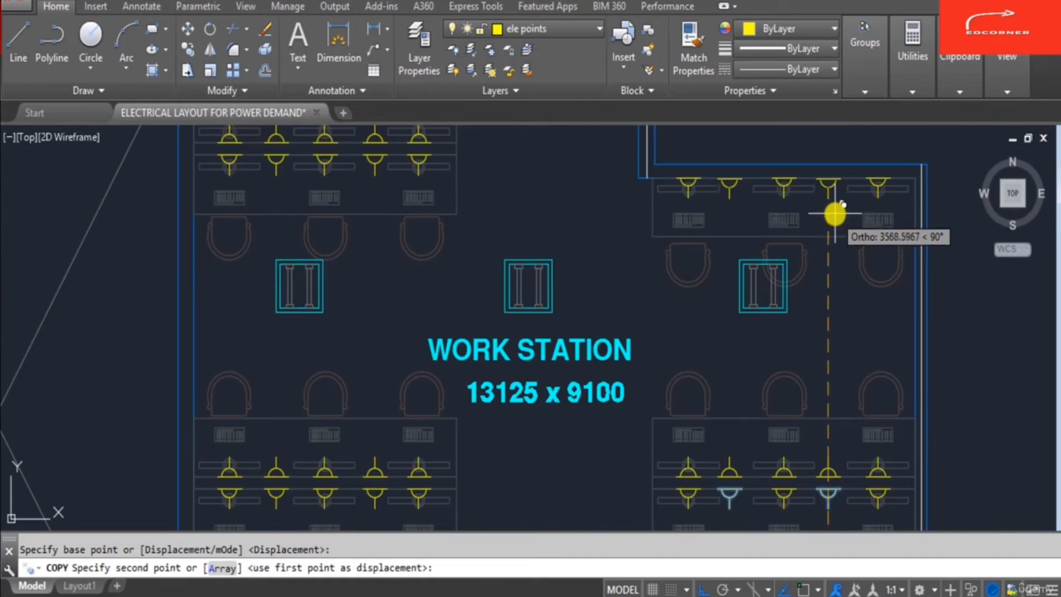
pyautogui.click(822, 218)
pyautogui.press('Escape')
# - Review the socket placement across the whole office floor plan
pyautogui.scroll(-2, 790, 271)
pyautogui.scroll(-3, 641, 232)
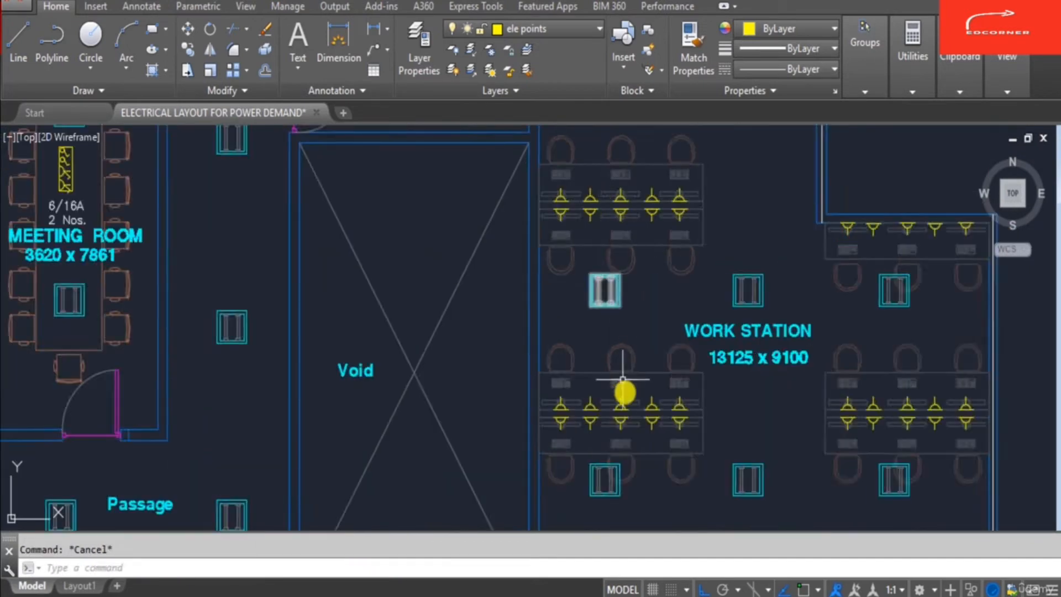
pyautogui.scroll(2, 625, 245)
pyautogui.scroll(-2, 644, 238)
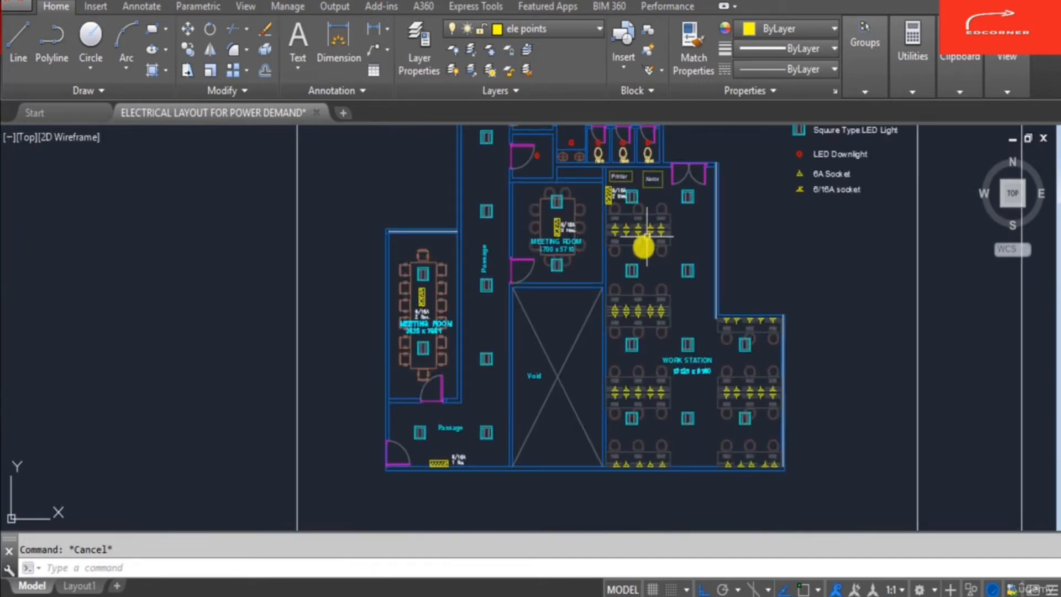
pyautogui.scroll(2, 684, 403)
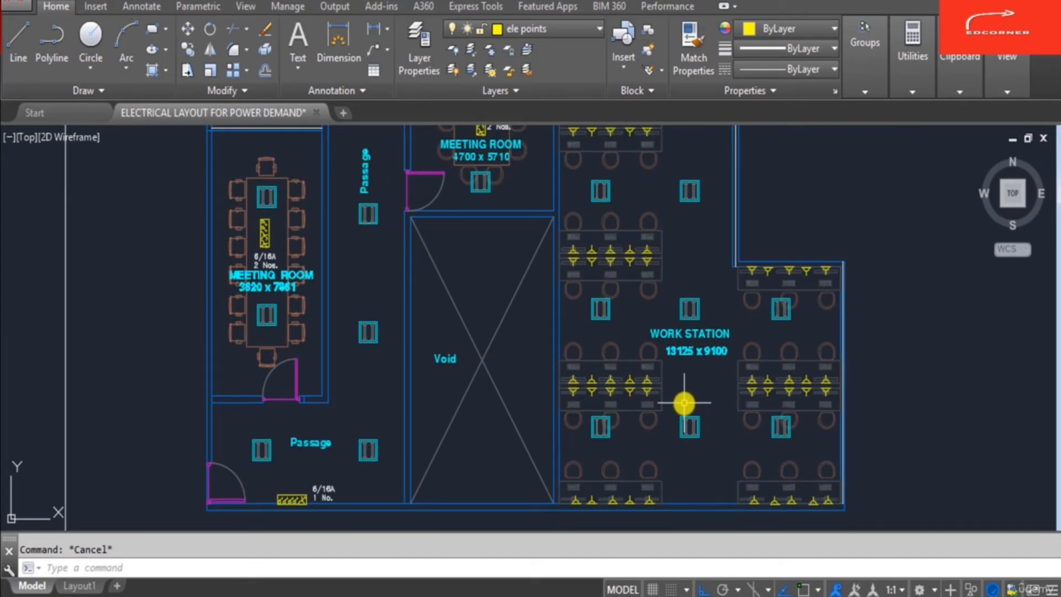
pyautogui.scroll(-2, 684, 399)
pyautogui.scroll(3, 628, 218)
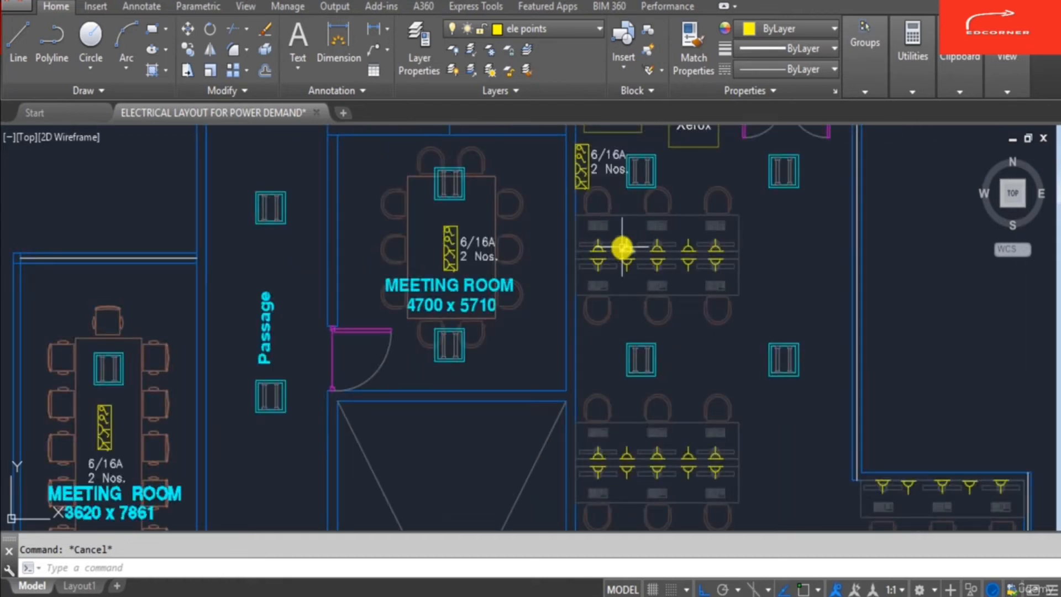
pyautogui.scroll(-4, 692, 247)
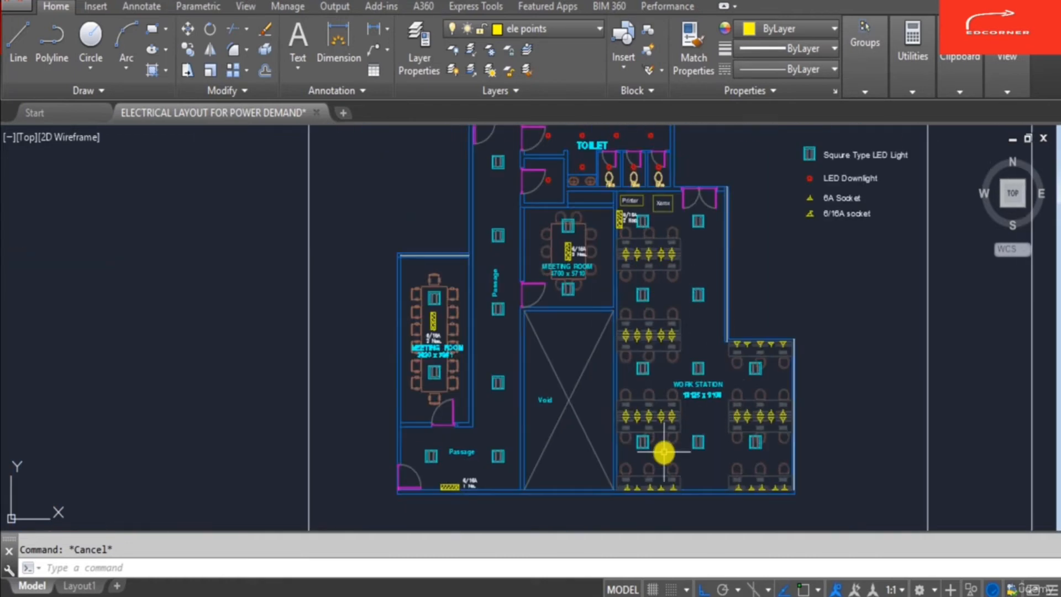
pyautogui.scroll(2, 639, 516)
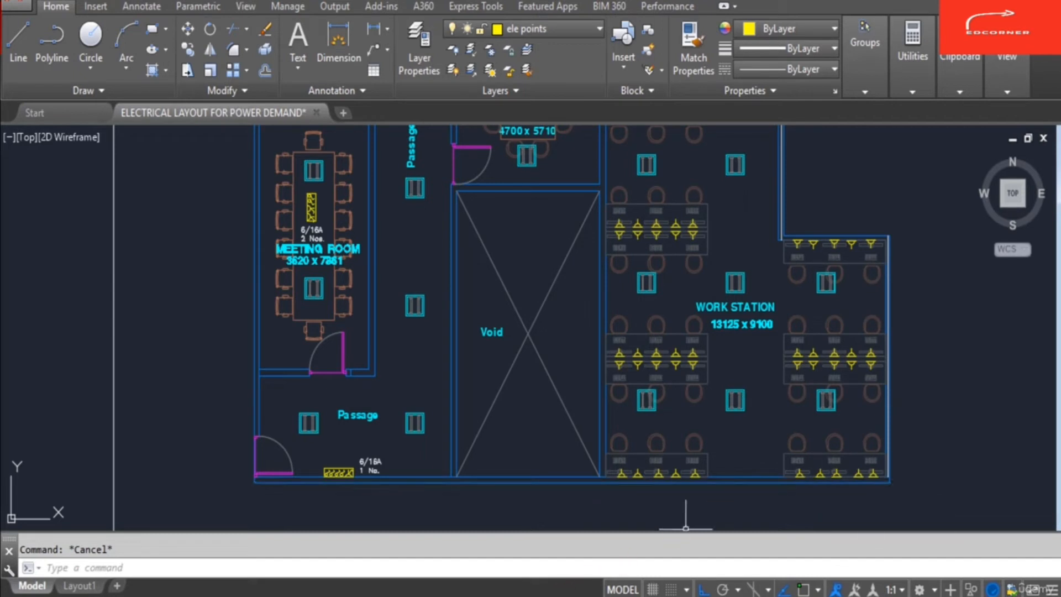
# - Switch to Excel and examine the 6A Socket row of the electrical load calculation sheet
pyautogui.click(836, 471)
pyautogui.click(481, 596)
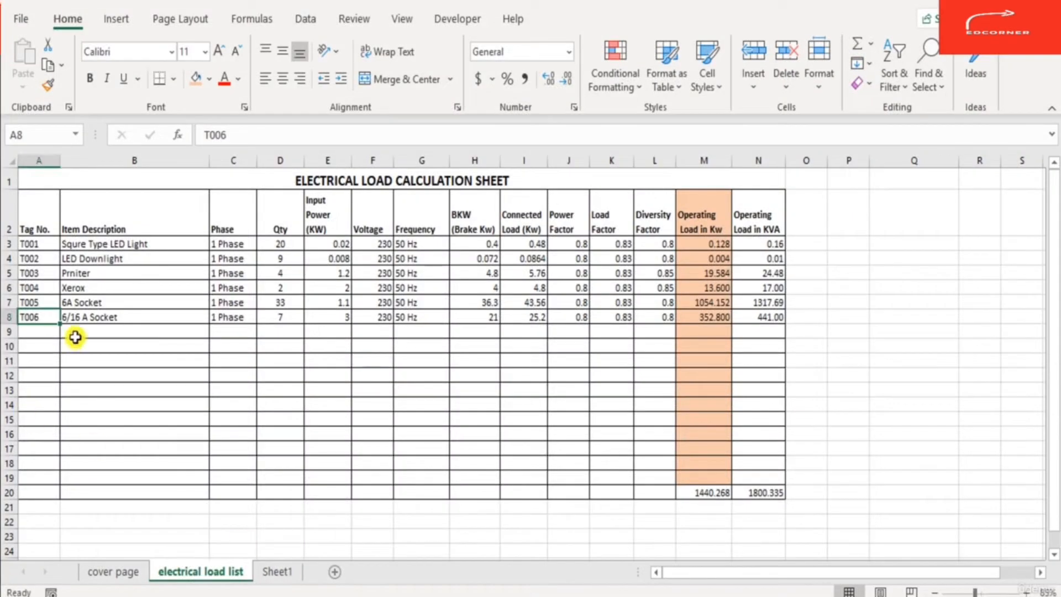
pyautogui.click(86, 329)
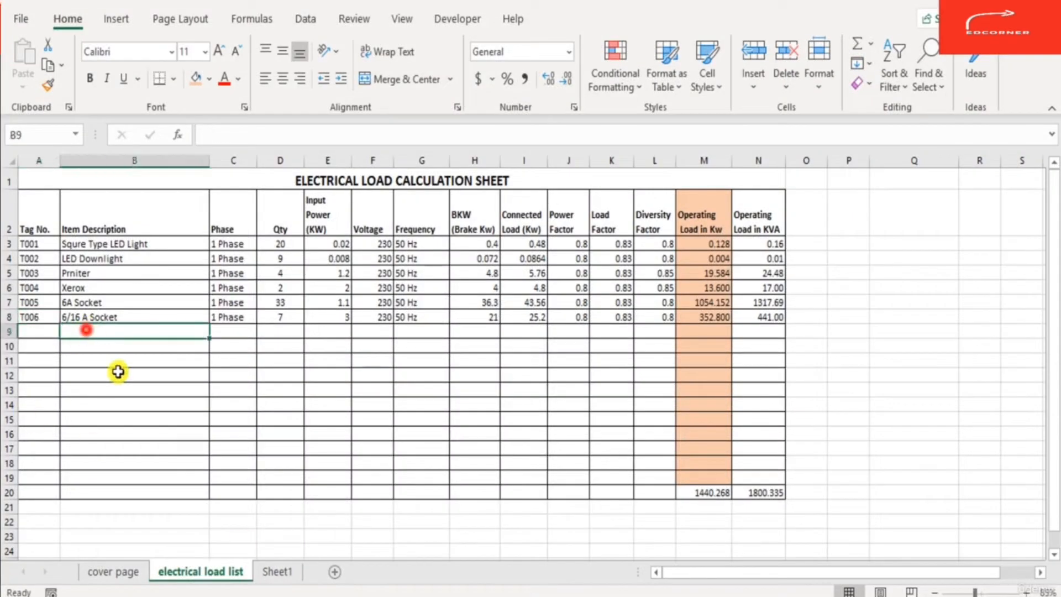
pyautogui.press('Up')
pyautogui.press('Left')
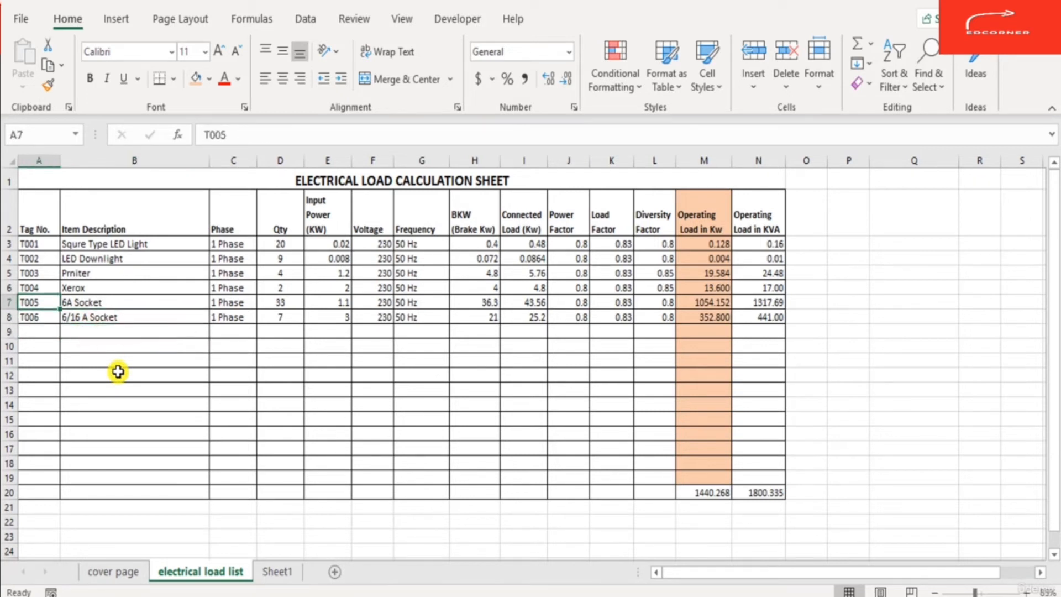
pyautogui.press('Right')
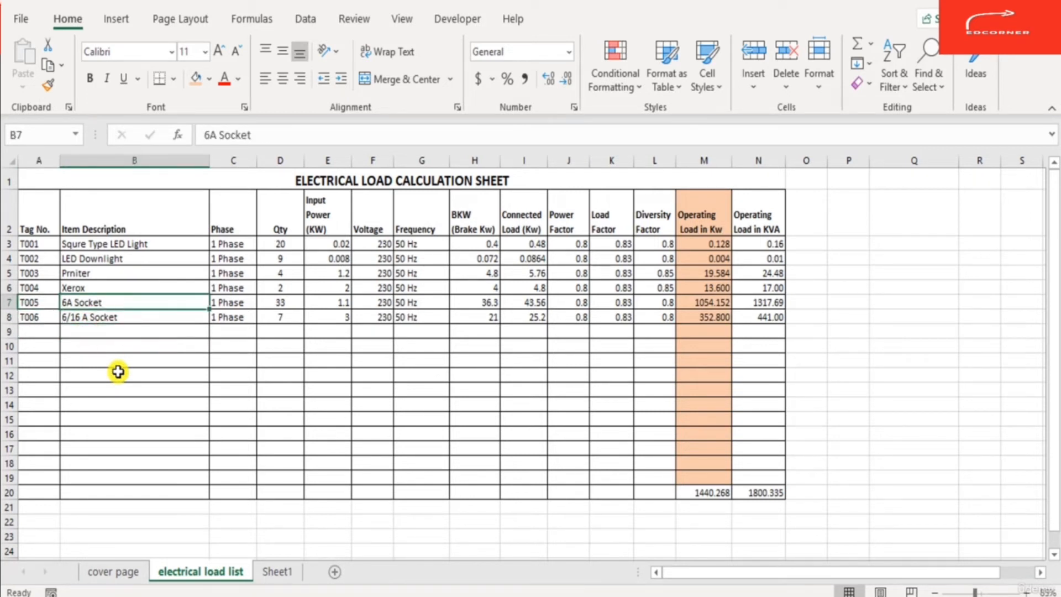
pyautogui.press('Right')
pyautogui.press('Right')
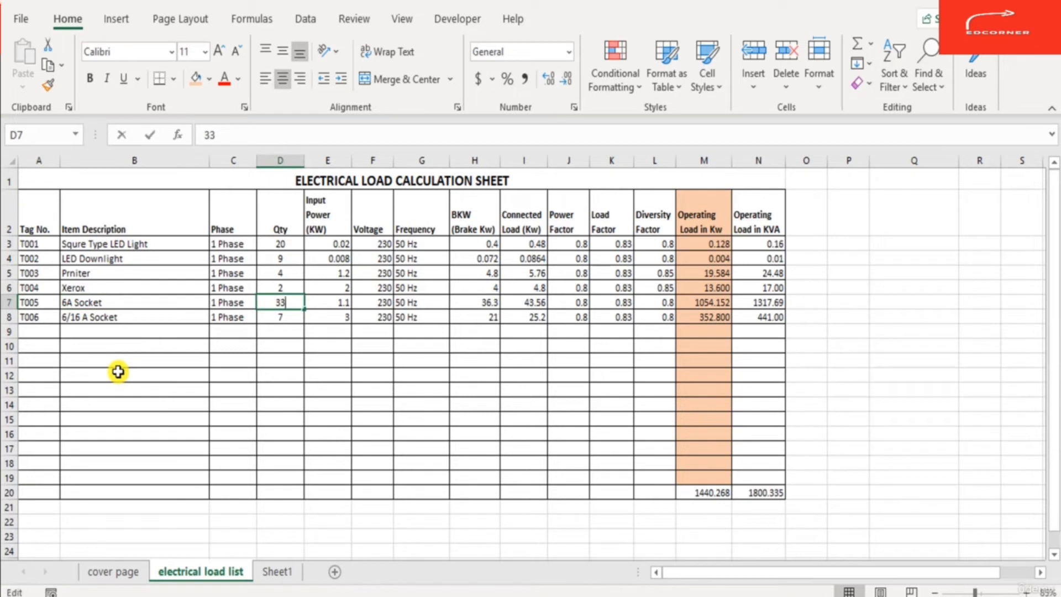
pyautogui.press('Escape')
pyautogui.press('Left')
pyautogui.press('Left')
pyautogui.press('Left')
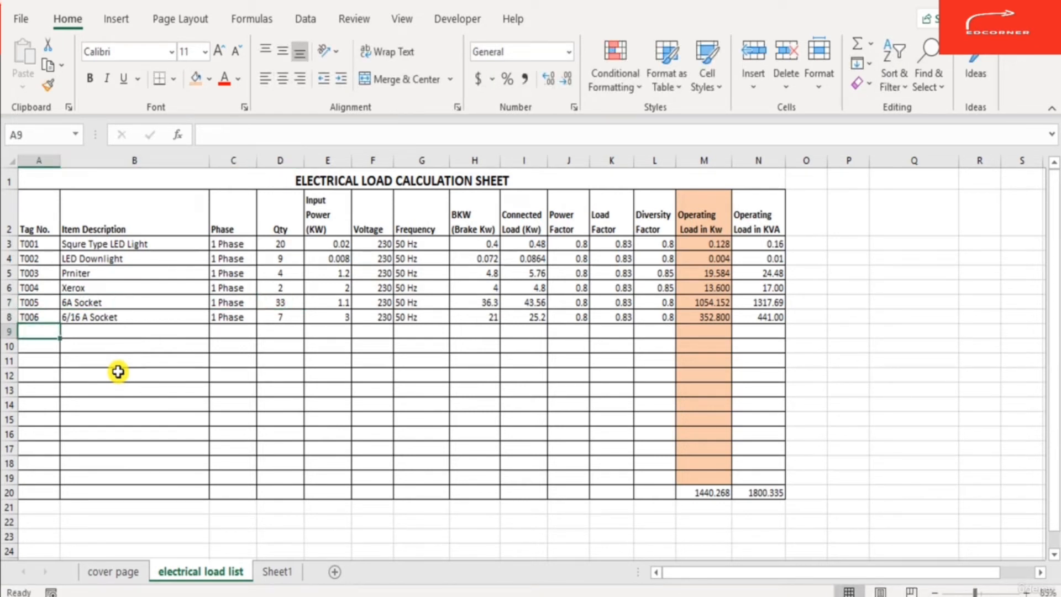
# - Add row T007 described as 6A Common Socket with phase set to 1 Phase
pyautogui.write('T007')
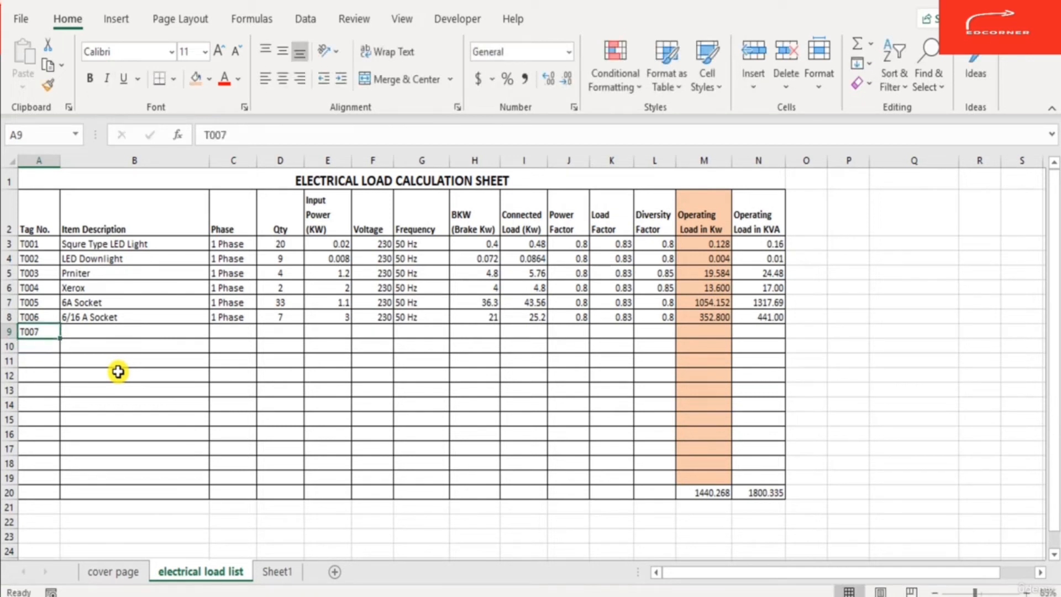
pyautogui.press('Tab')
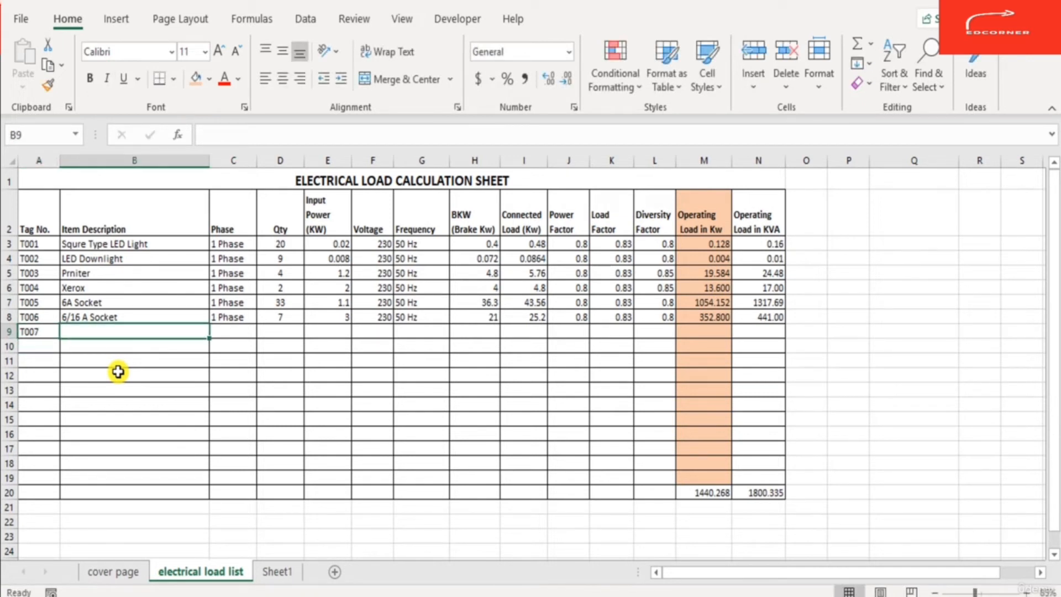
pyautogui.write('6A Common')
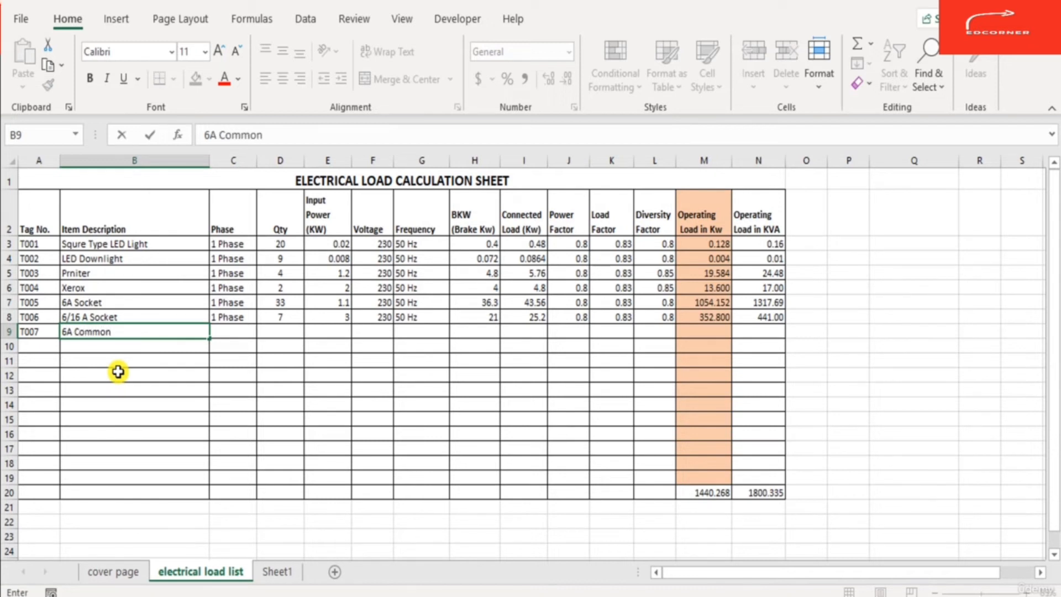
pyautogui.write(' Socket')
pyautogui.press('Return')
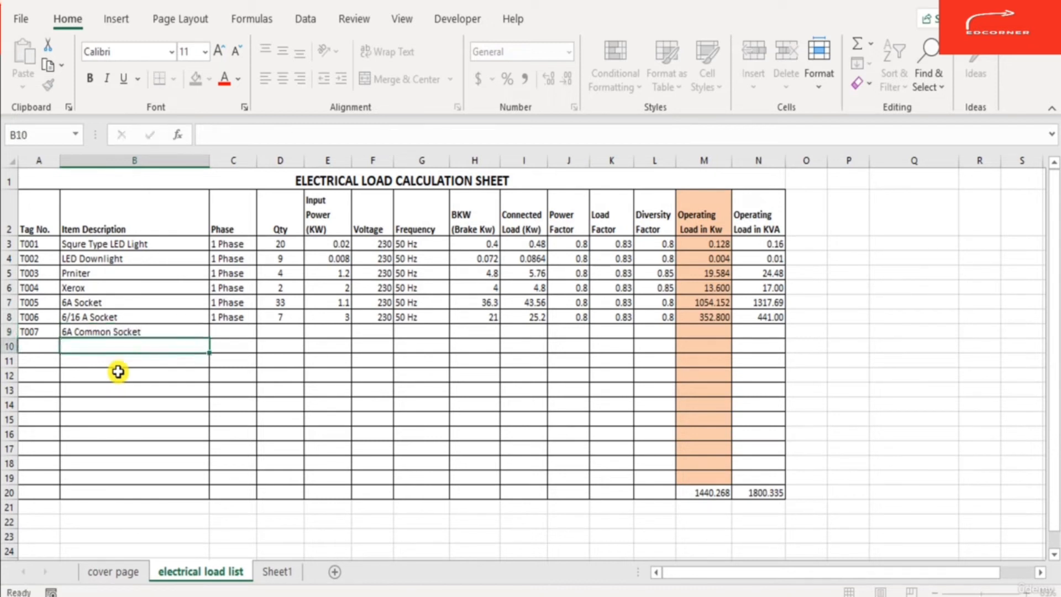
pyautogui.press('Up')
pyautogui.press('Right')
pyautogui.write('1 Phase')
pyautogui.press('Tab')
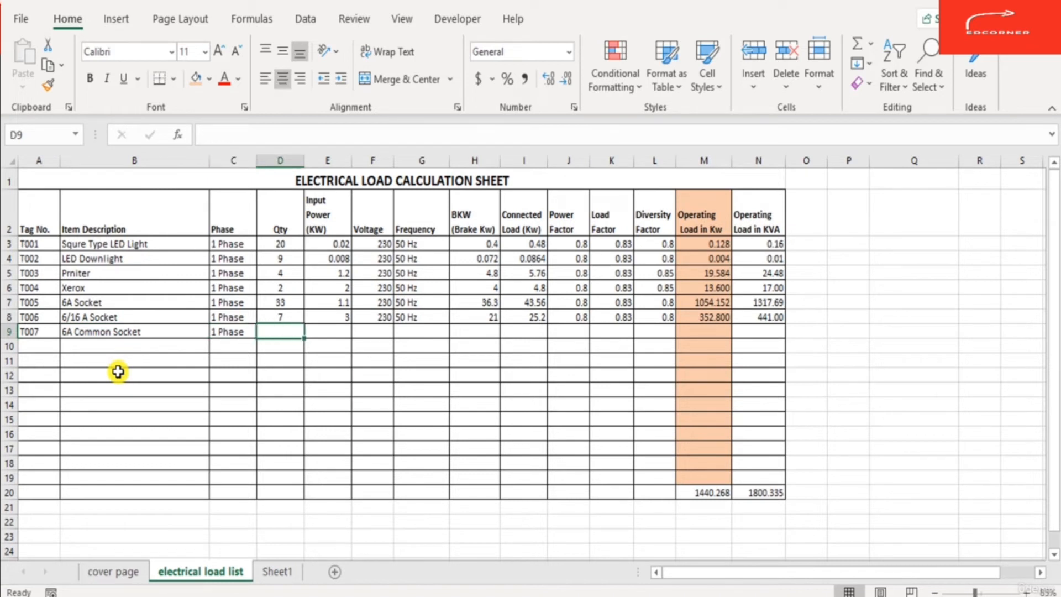
# - Set the quantity of the T007 6A Common Socket row to 22
pyautogui.write('22')
pyautogui.press('Tab')
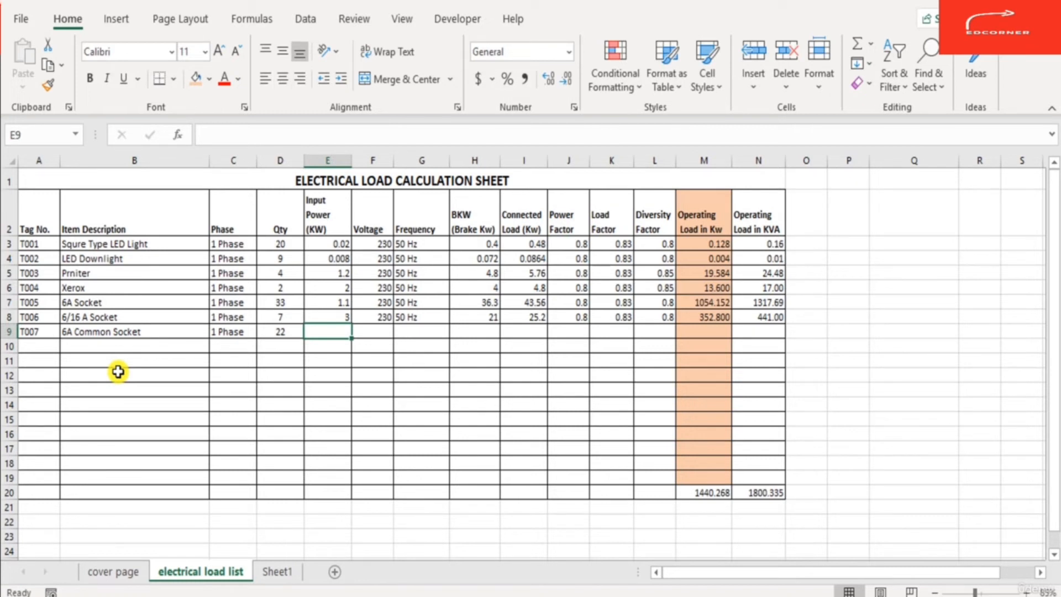
# - Write the side notes P = V x I x CosPhi and P = 230 x 6 x 0.8 beside the load table
pyautogui.press('Right')
pyautogui.press('Right')
pyautogui.press('Right')
pyautogui.press('Right')
pyautogui.press('Right')
pyautogui.press('Right')
pyautogui.press('Right')
pyautogui.press('Right')
pyautogui.press('Right')
pyautogui.press('Right')
pyautogui.press('Right')
pyautogui.press('Right')
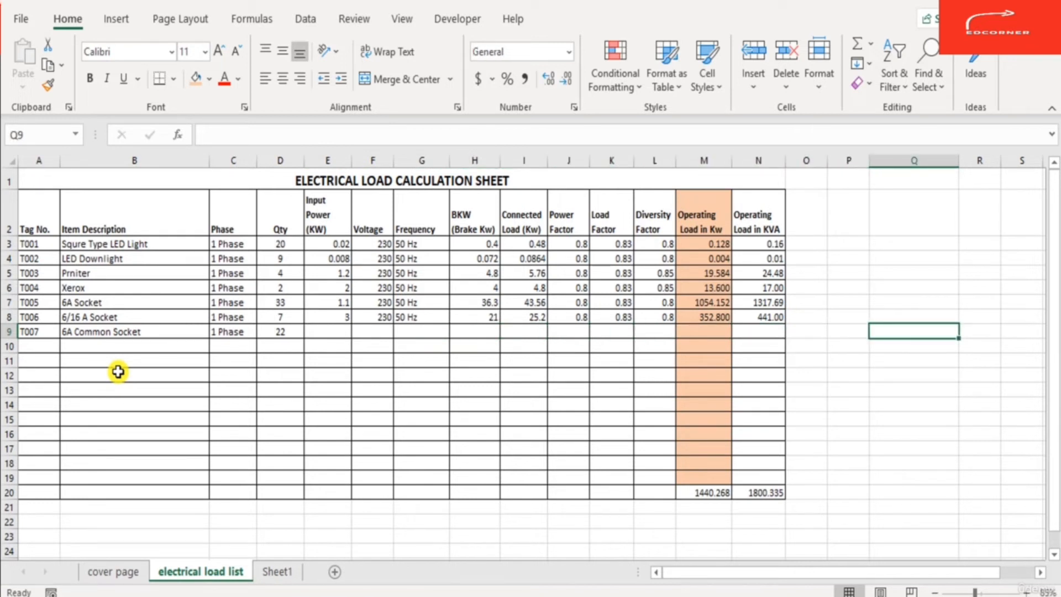
pyautogui.write('p')
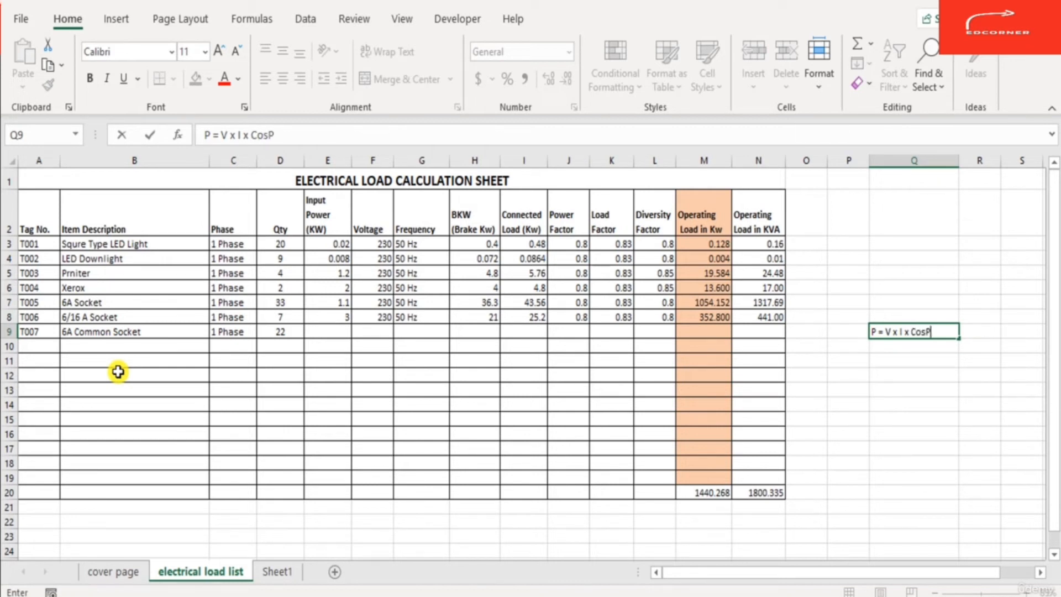
pyautogui.press('Return')
pyautogui.press('Up')
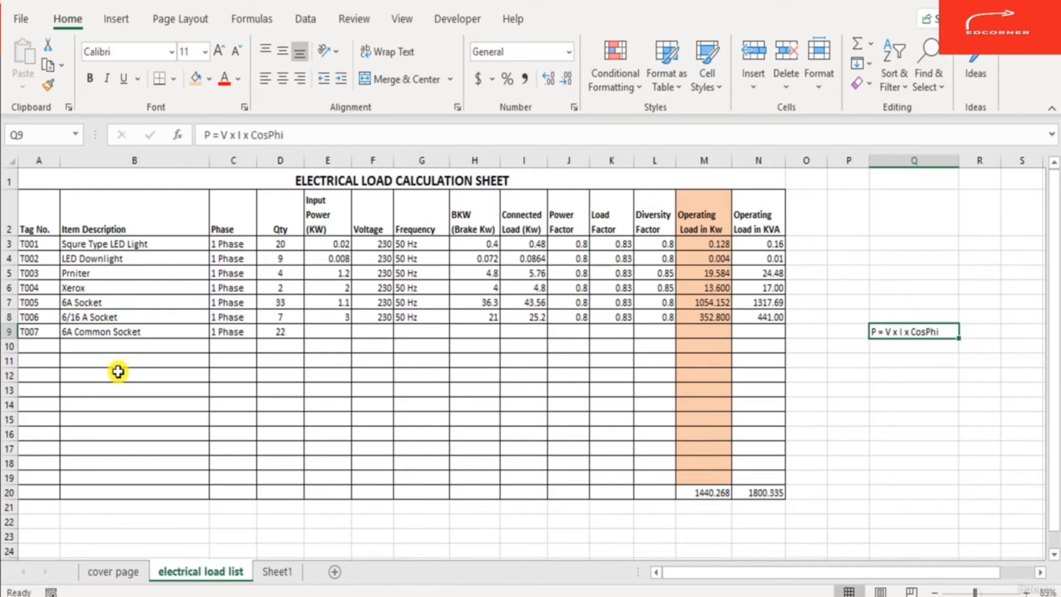
pyautogui.press('Down')
pyautogui.write('P')
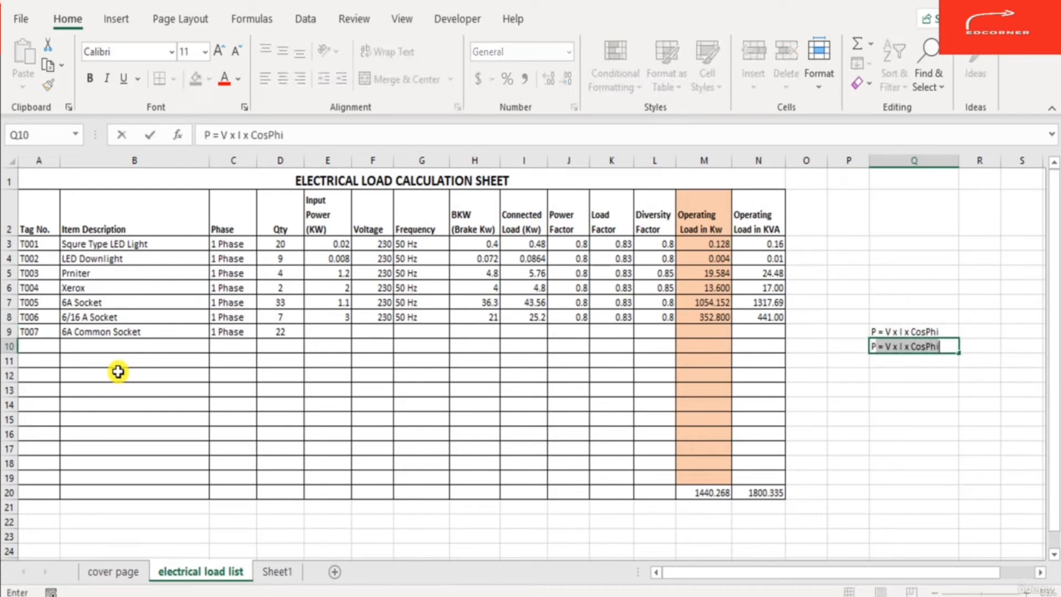
pyautogui.write(' = 230')
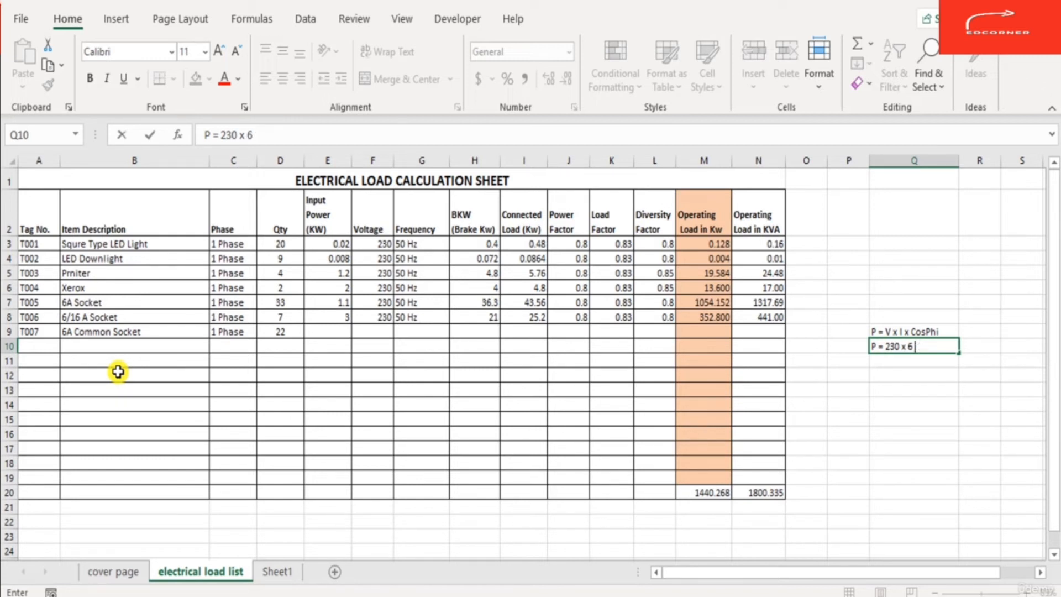
pyautogui.press('Return')
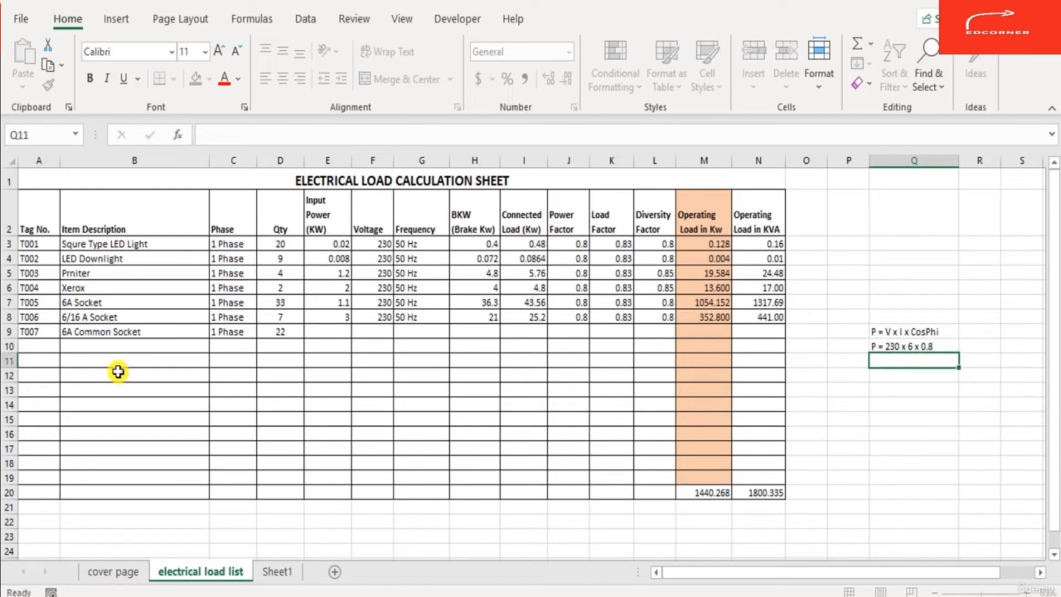
# - Enter the values 230, 6 and 0.8 in separate cells beside the second note
pyautogui.press('Up')
pyautogui.press('Right')
pyautogui.press('Left')
pyautogui.press('Right')
pyautogui.press('Right')
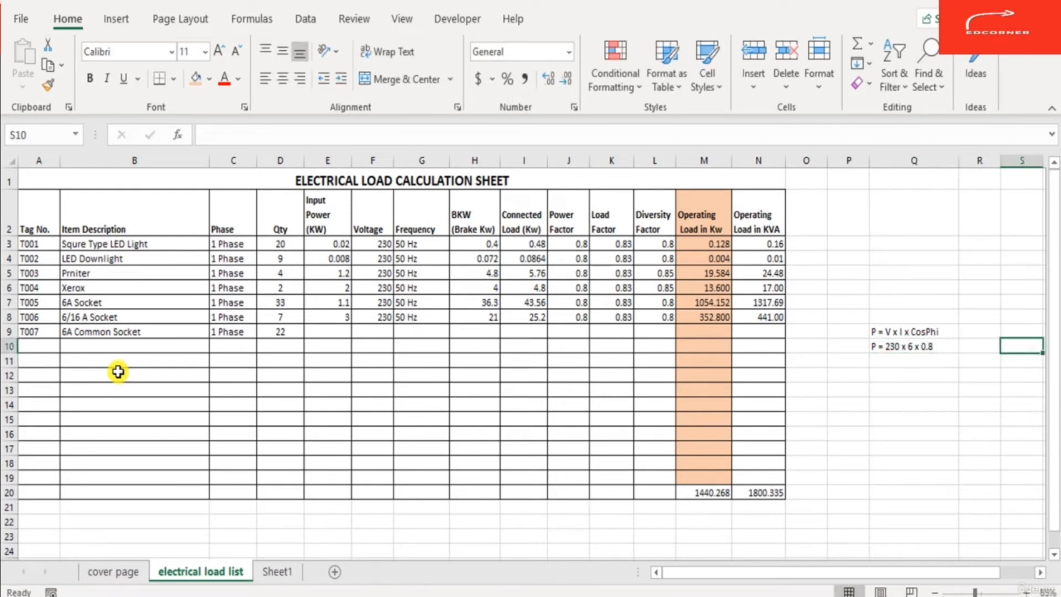
pyautogui.press('Left')
pyautogui.write('230')
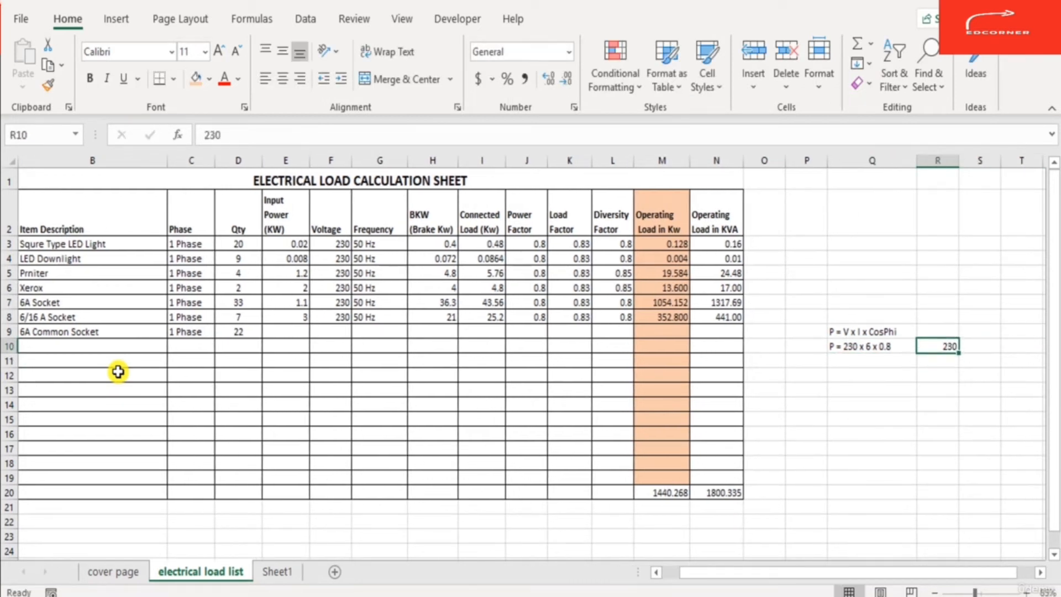
pyautogui.press('Right')
pyautogui.write('6')
pyautogui.press('Right')
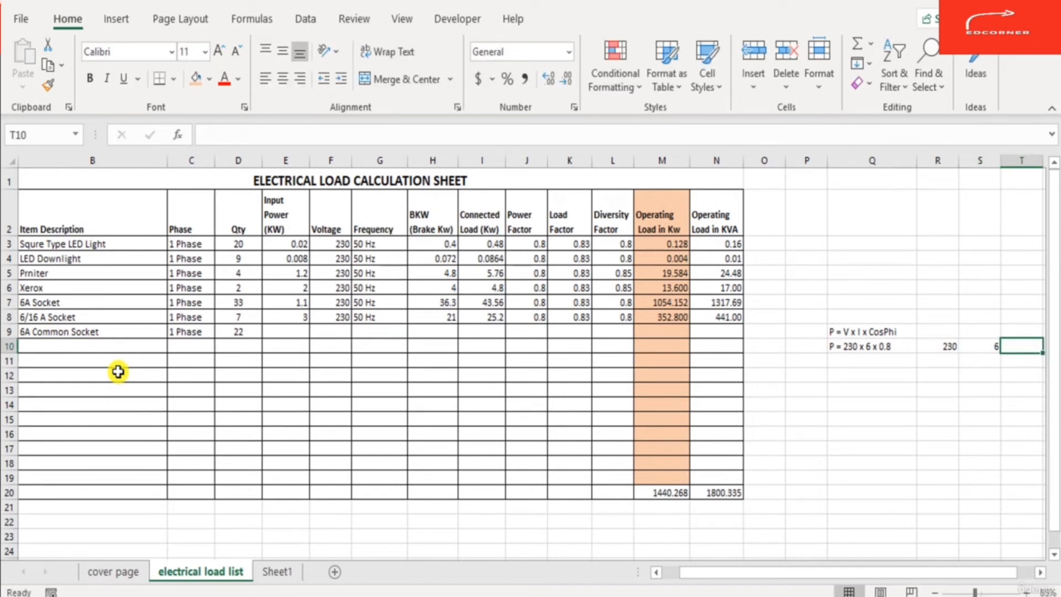
pyautogui.write('0.8')
pyautogui.press('Return')
pyautogui.press('Up')
pyautogui.press('Right')
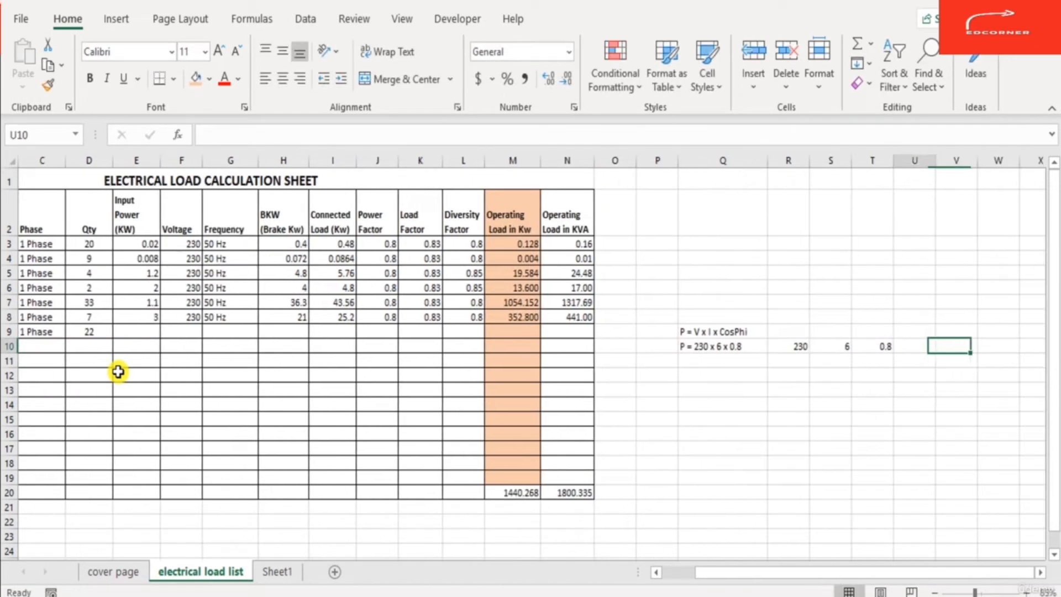
# - Add a formula multiplying the three side values to get the socket power
pyautogui.write('=')
pyautogui.press('Left')
pyautogui.press('Left')
pyautogui.press('Left')
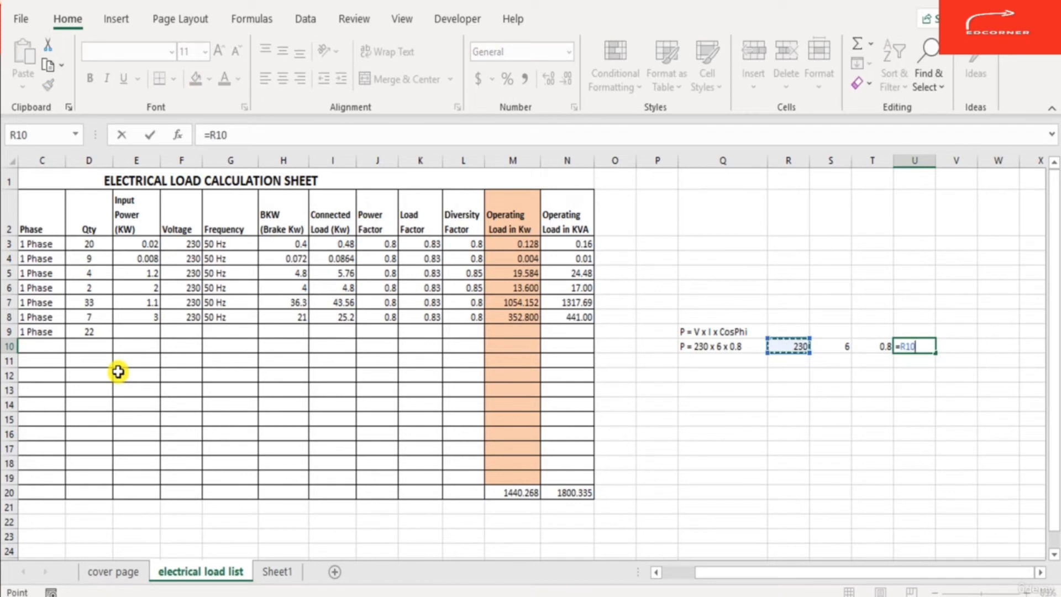
pyautogui.write('*')
pyautogui.press('Up')
pyautogui.press('Left')
pyautogui.press('Left')
pyautogui.press('Down')
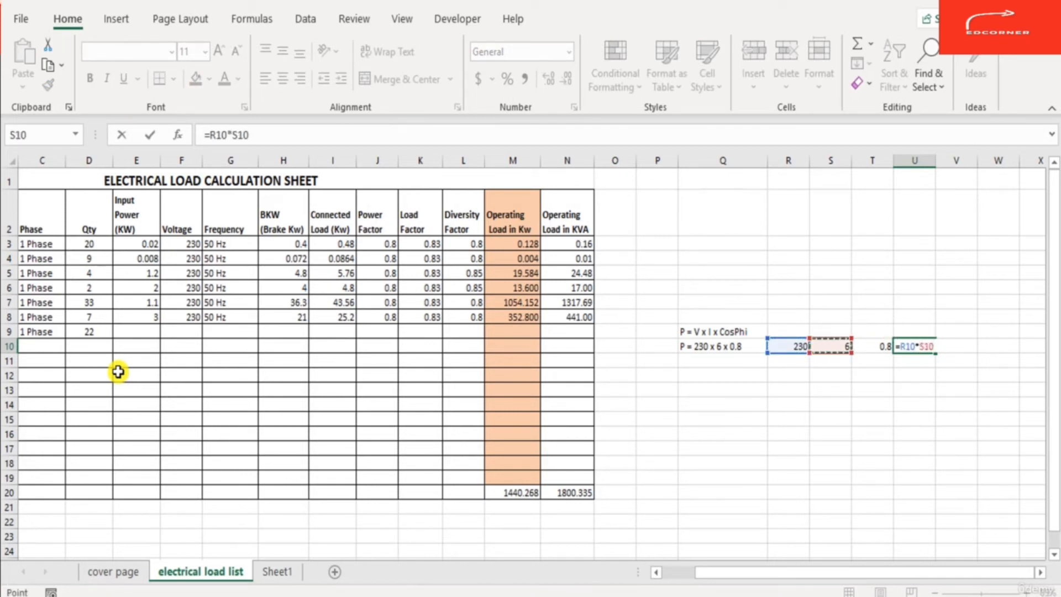
pyautogui.write('*')
# - Label the calculated socket power with the unit Watts
pyautogui.press('Left')
pyautogui.press('Return')
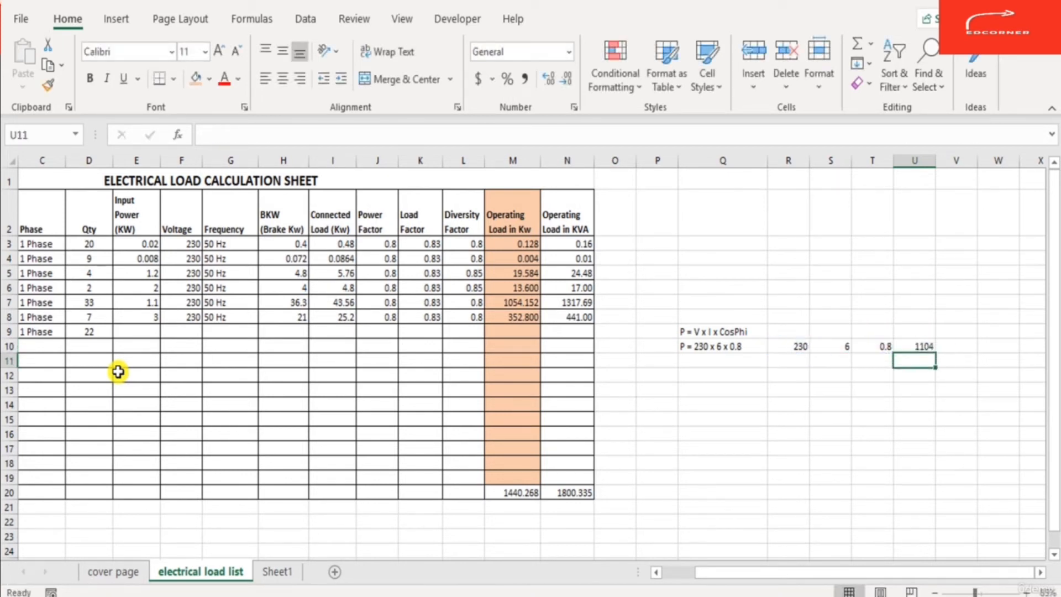
pyautogui.press('Up')
pyautogui.press('Left')
pyautogui.press('Left')
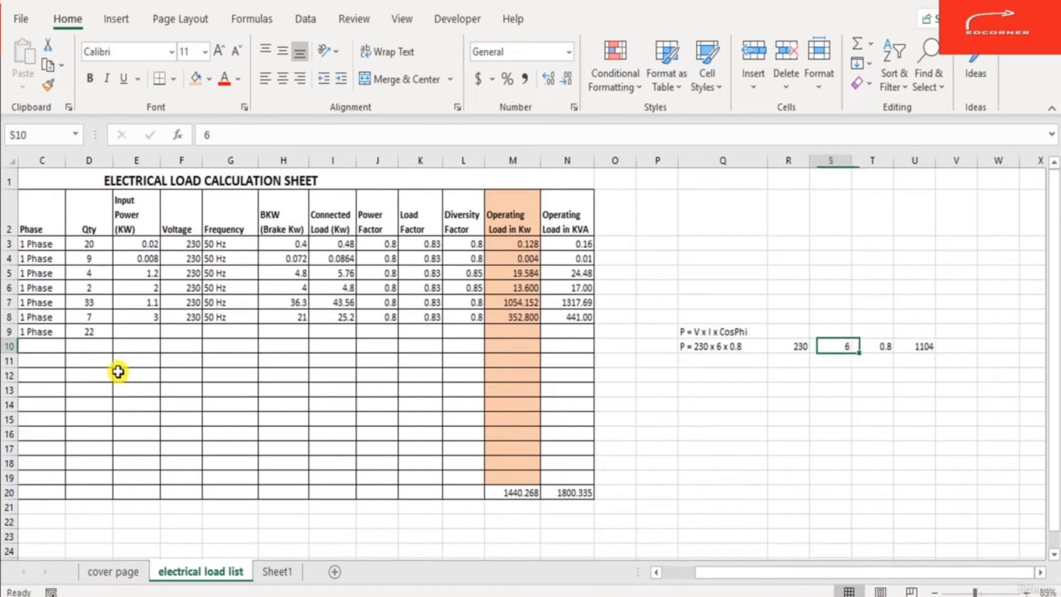
pyautogui.press('Left')
pyautogui.press('Left')
pyautogui.press('Right')
pyautogui.press('Right')
pyautogui.press('Right')
pyautogui.press('Right')
pyautogui.press('Right')
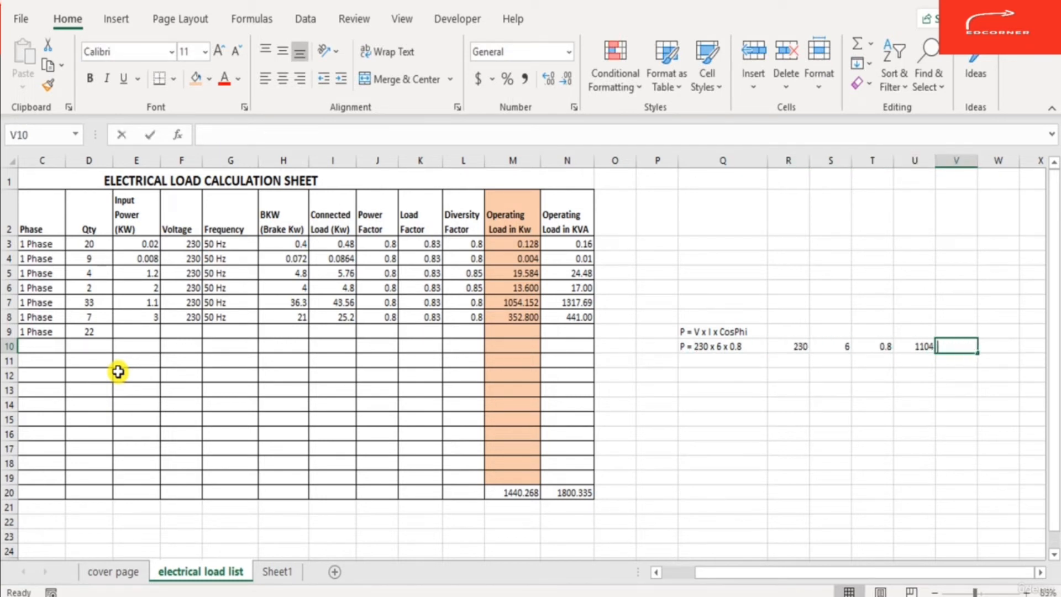
pyautogui.write('Watts')
pyautogui.press('Left')
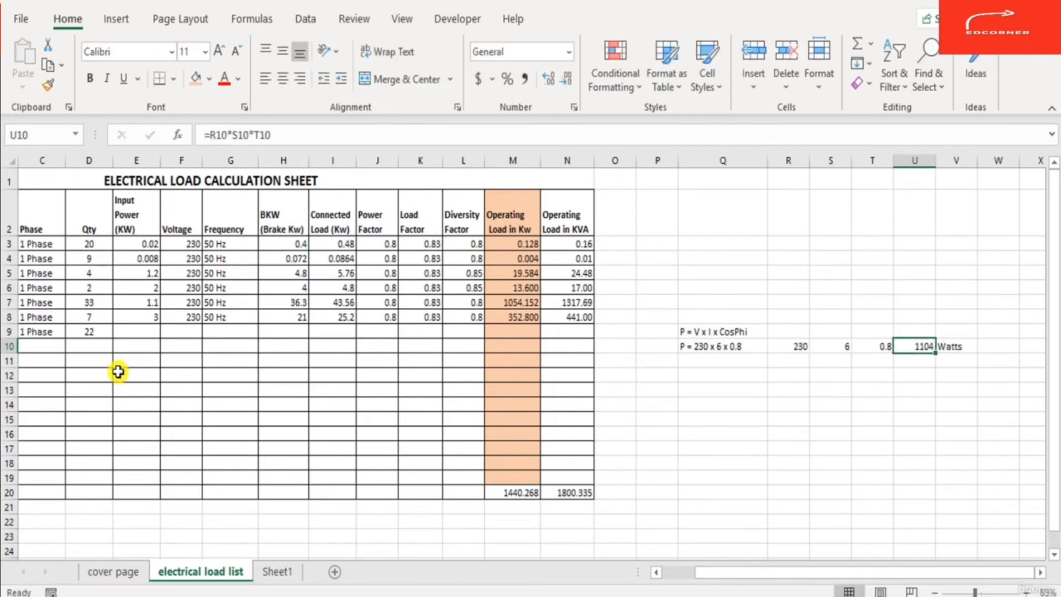
# - Set the input power of the T007 row to 1.1 kW
pyautogui.press('Left')
pyautogui.press('Left')
pyautogui.press('Left')
pyautogui.press('Left')
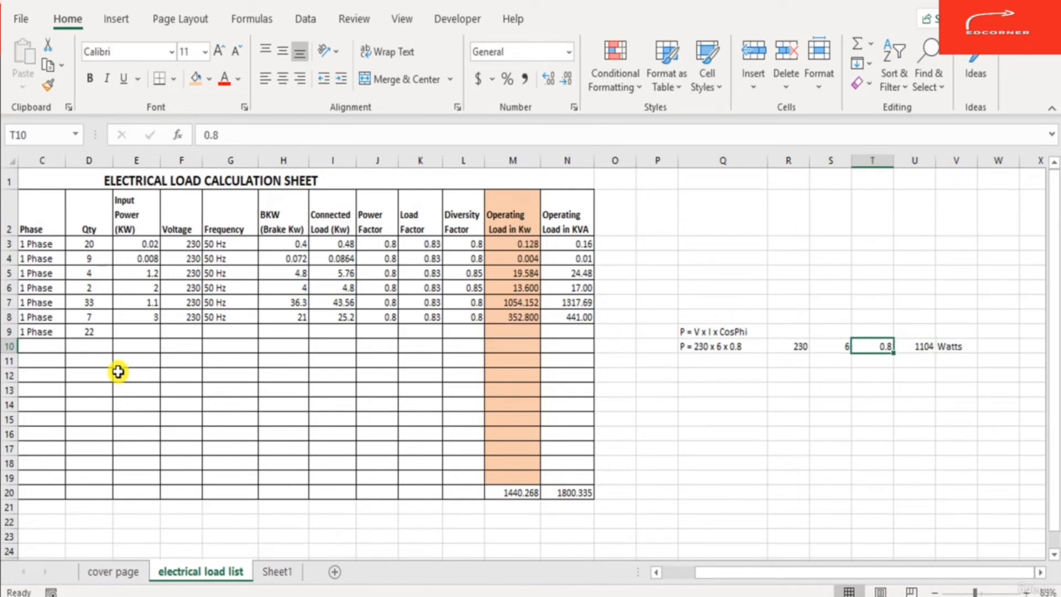
pyautogui.press('Home')
pyautogui.press('Up')
pyautogui.press('Right')
pyautogui.press('Right')
pyautogui.press('Right')
pyautogui.press('Right')
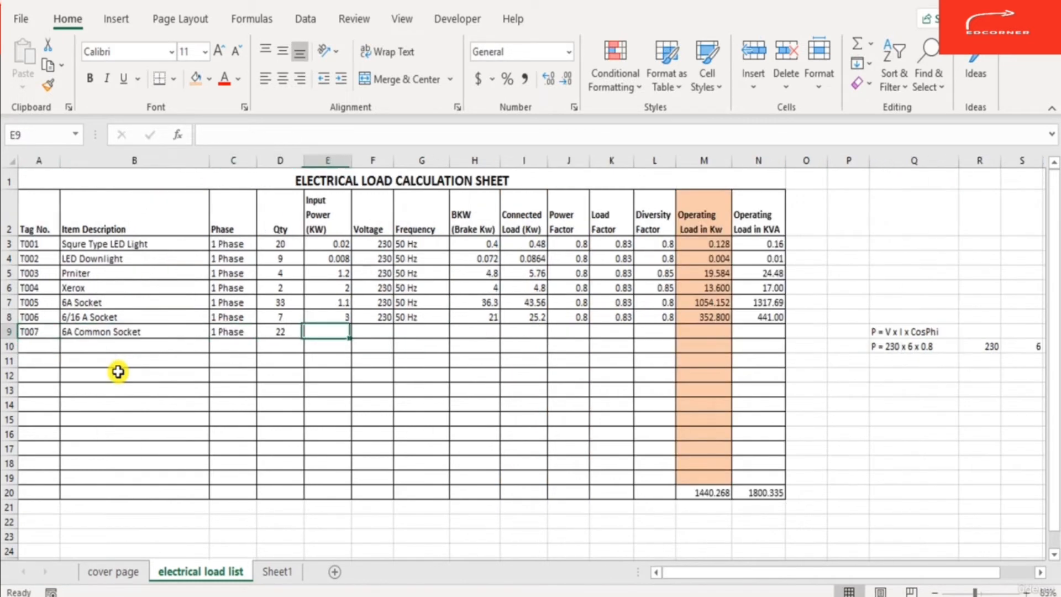
pyautogui.write('1.2')
pyautogui.hotkey('ctrl', 'Return')
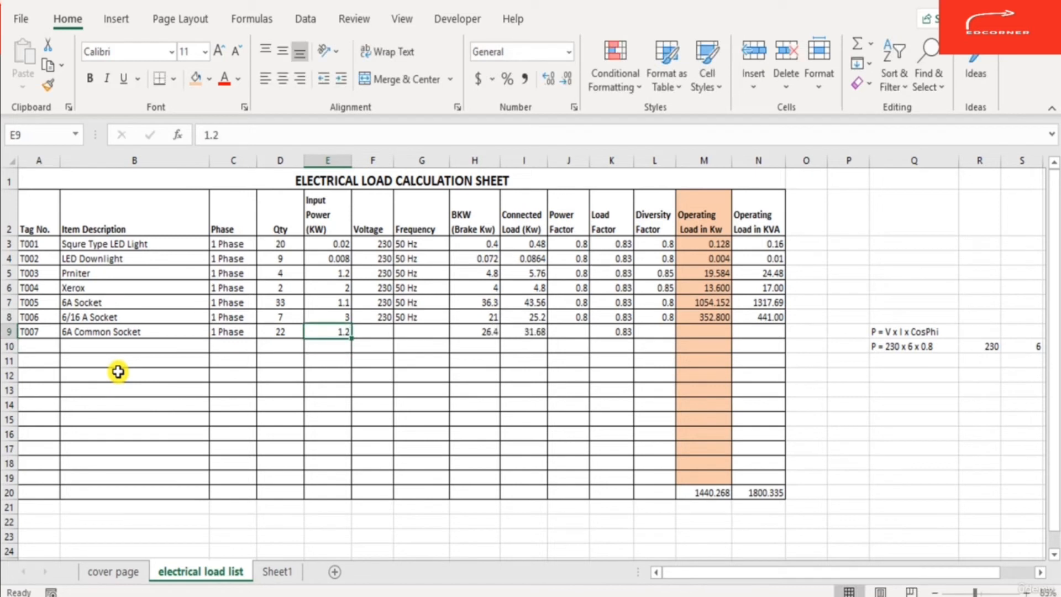
pyautogui.write('1.1')
pyautogui.press('Return')
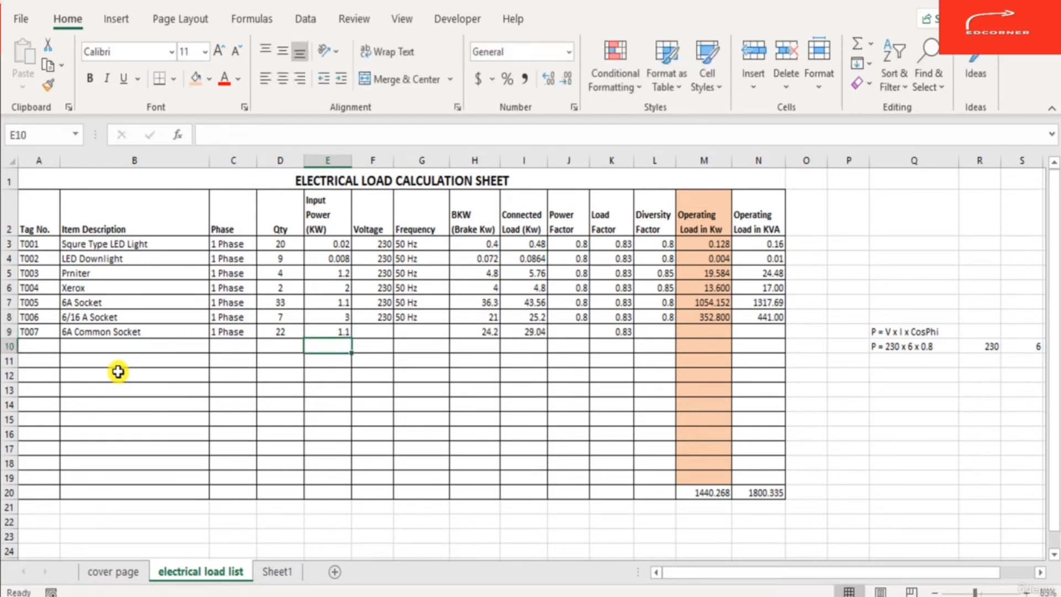
# - Set the T007 voltage to 230 and fill its frequency down from the row above
pyautogui.press('Up')
pyautogui.press('Right')
pyautogui.write('230')
pyautogui.press('Tab')
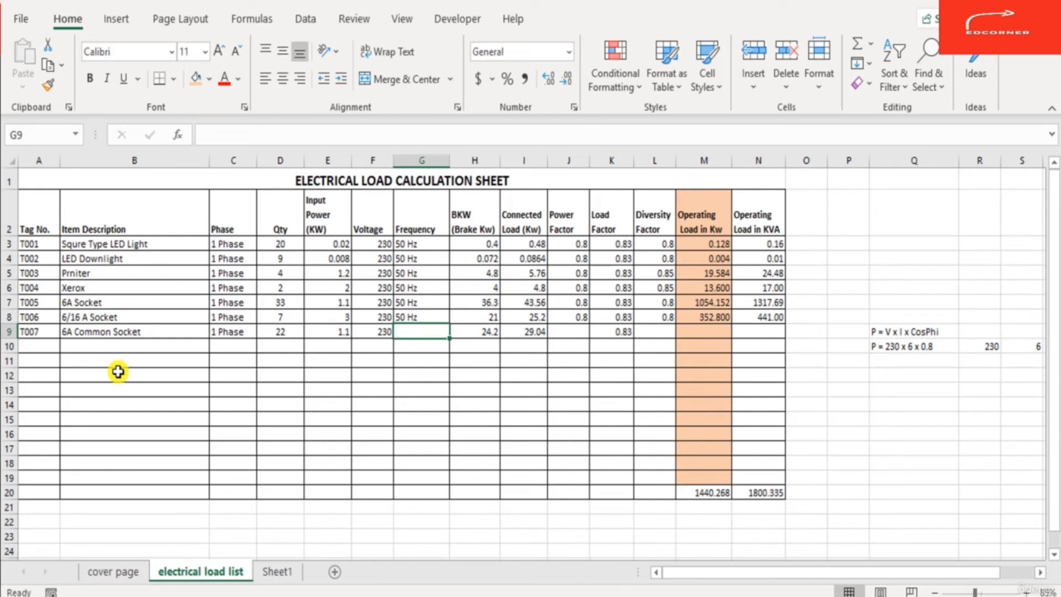
pyautogui.hotkey('ctrl', 'd')
# - Inspect the BKW and connected load formulas in the T007 row
pyautogui.press('Right')
pyautogui.press('Right')
pyautogui.press('Right')
pyautogui.press('Left')
pyautogui.press('Left')
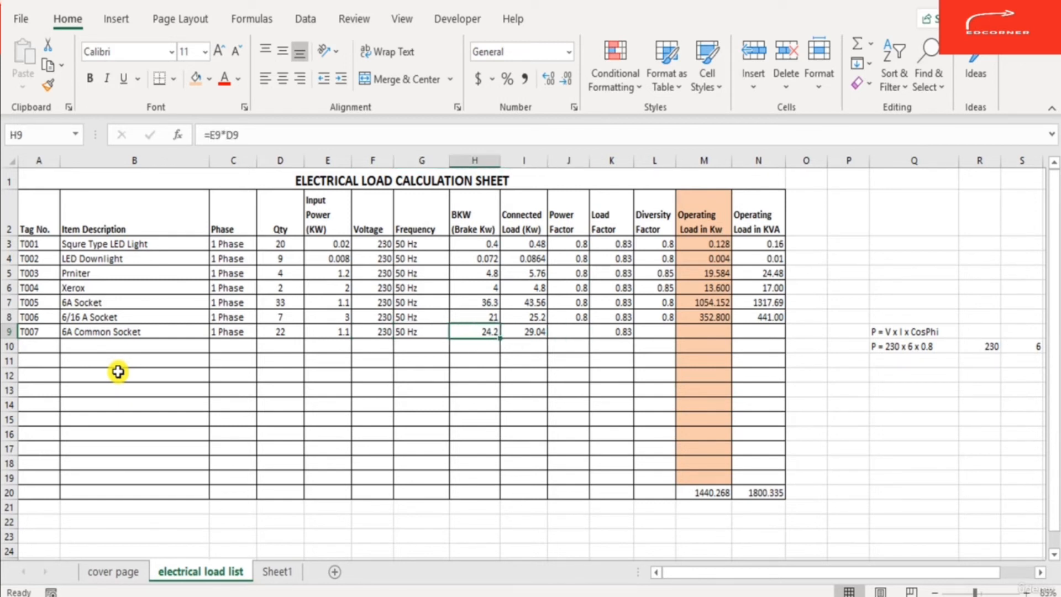
pyautogui.press('F2')
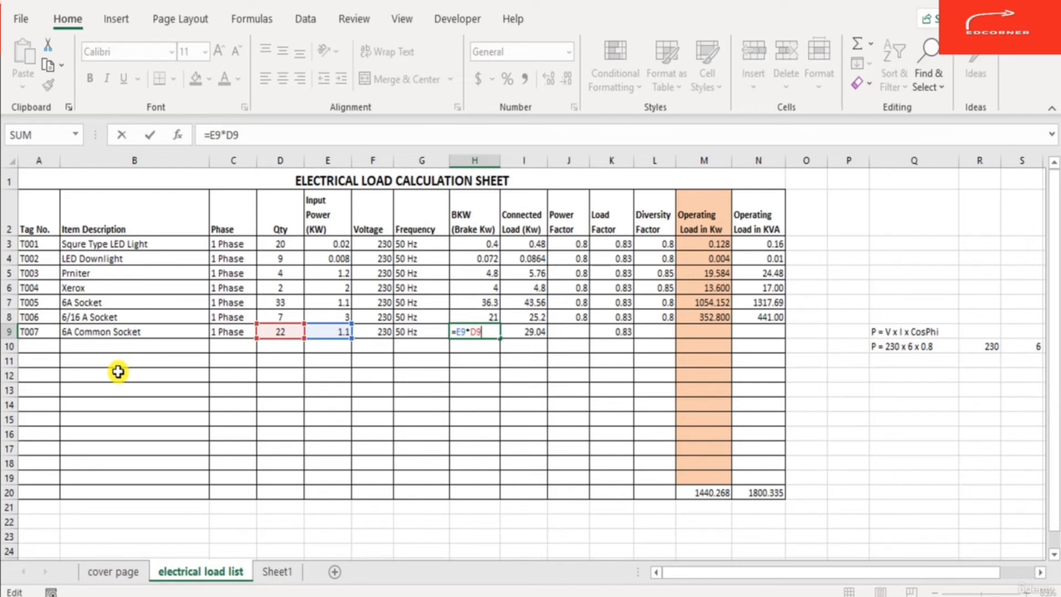
pyautogui.press('Escape')
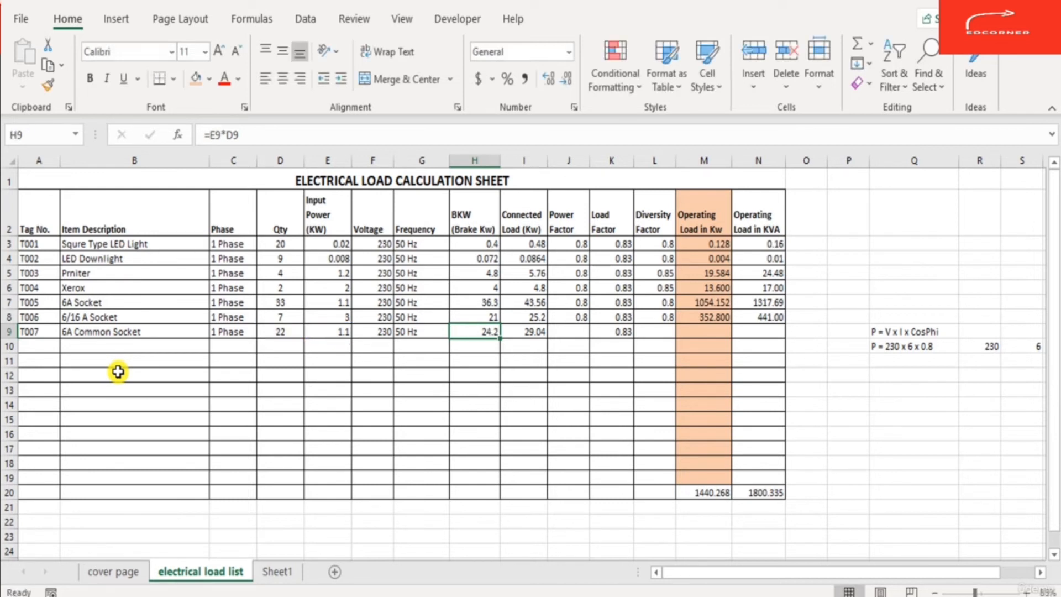
pyautogui.press('Right')
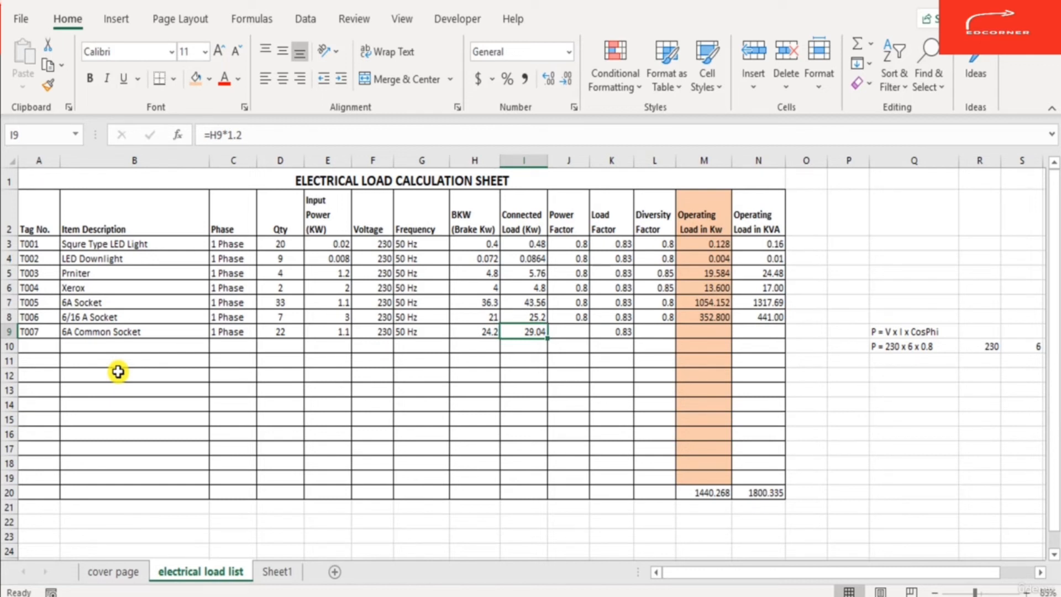
pyautogui.press('Right')
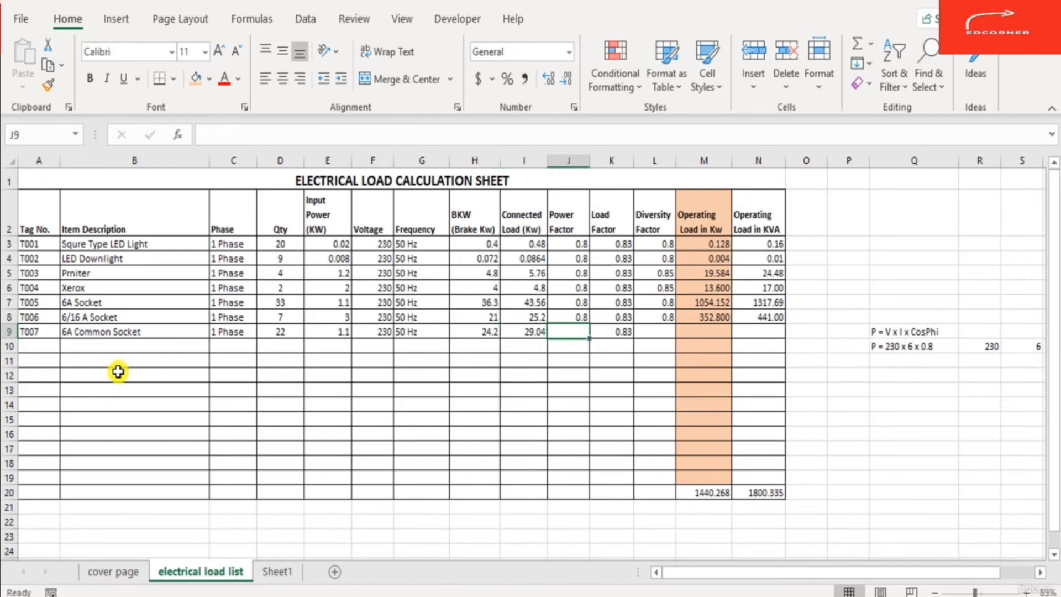
# - Set the T007 power factor and diversity factor to 0.8
pyautogui.write('0.8')
pyautogui.press('Right')
pyautogui.press('Right')
pyautogui.press('Left')
pyautogui.press('Left')
pyautogui.press('Left')
pyautogui.press('Left')
pyautogui.press('Left')
pyautogui.press('Left')
pyautogui.press('Left')
pyautogui.press('Left')
pyautogui.press('Left')
pyautogui.press('Left')
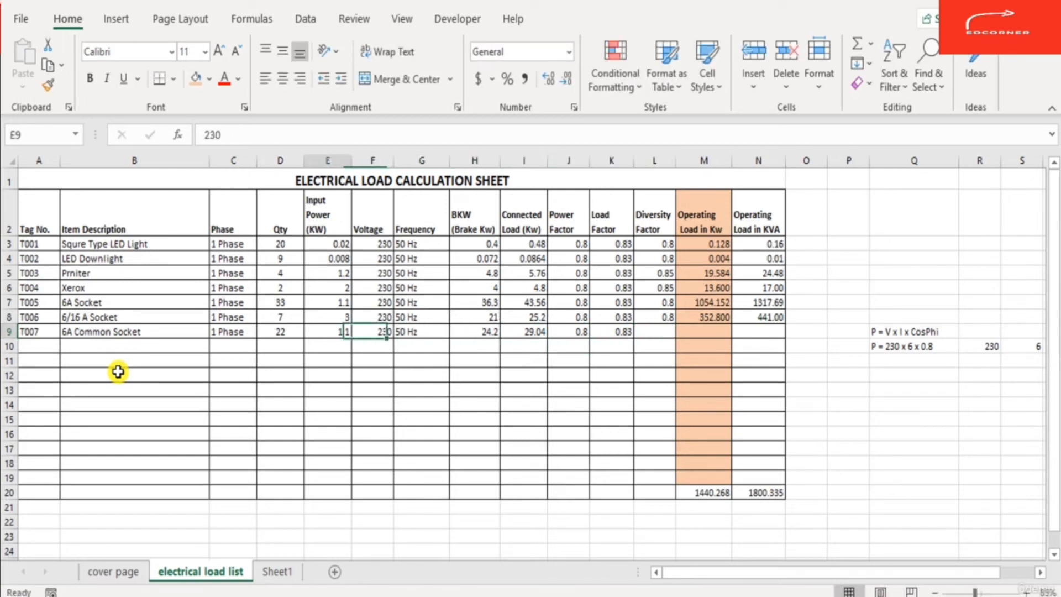
pyautogui.press('Right')
pyautogui.press('Right')
pyautogui.press('Right')
pyautogui.press('Right')
pyautogui.press('Right')
pyautogui.press('Right')
pyautogui.press('Right')
pyautogui.press('Right')
pyautogui.press('Right')
pyautogui.press('Right')
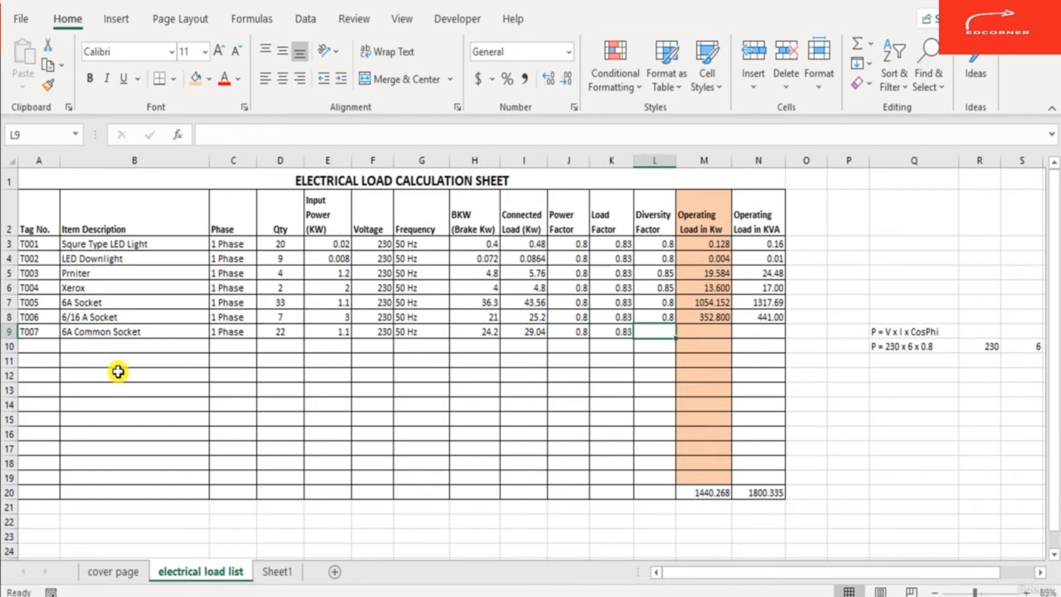
pyautogui.write('0.8')
pyautogui.press('Right')
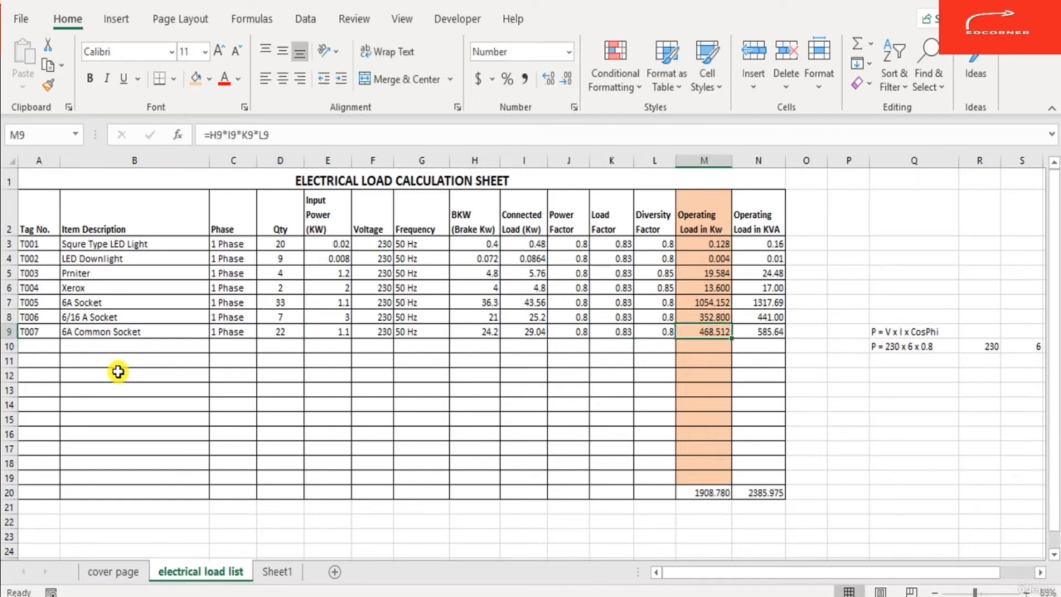
# - Check the operating load formulas in the T007 row
pyautogui.press('Right')
pyautogui.press('Left')
pyautogui.press('Right')
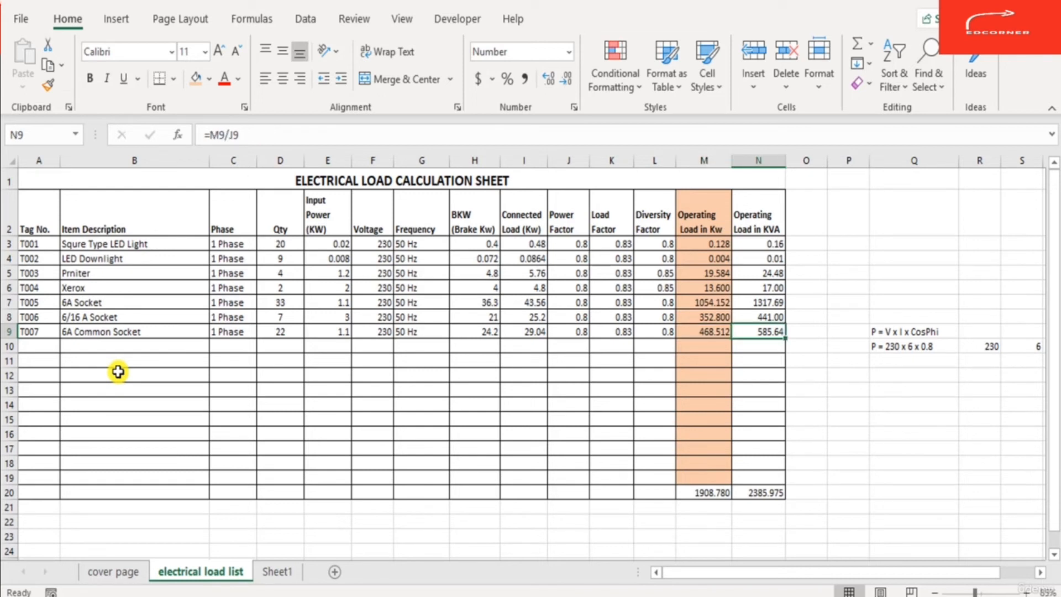
# - Delete the side calculation notes and values beside the load table
pyautogui.press('Right')
pyautogui.press('Right')
pyautogui.press('Right')
pyautogui.hotkey('shift', 'Right')
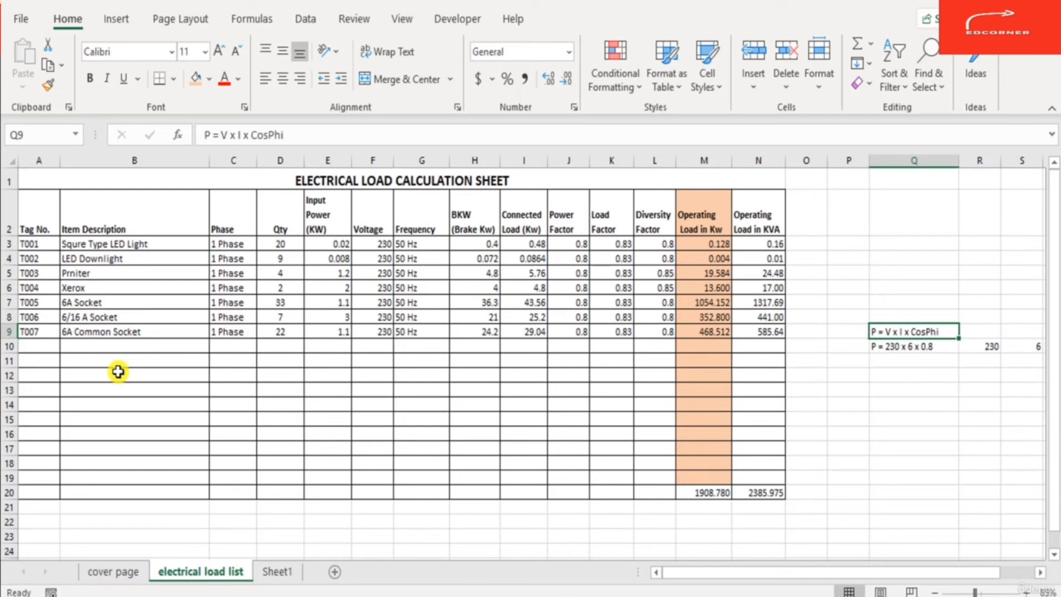
pyautogui.hotkey('shift', 'Down')
pyautogui.hotkey('shift', 'Down')
pyautogui.hotkey('shift', 'Down')
pyautogui.hotkey('shift', 'Right')
pyautogui.hotkey('shift', 'Right')
pyautogui.hotkey('shift', 'Right')
pyautogui.hotkey('shift', 'Right')
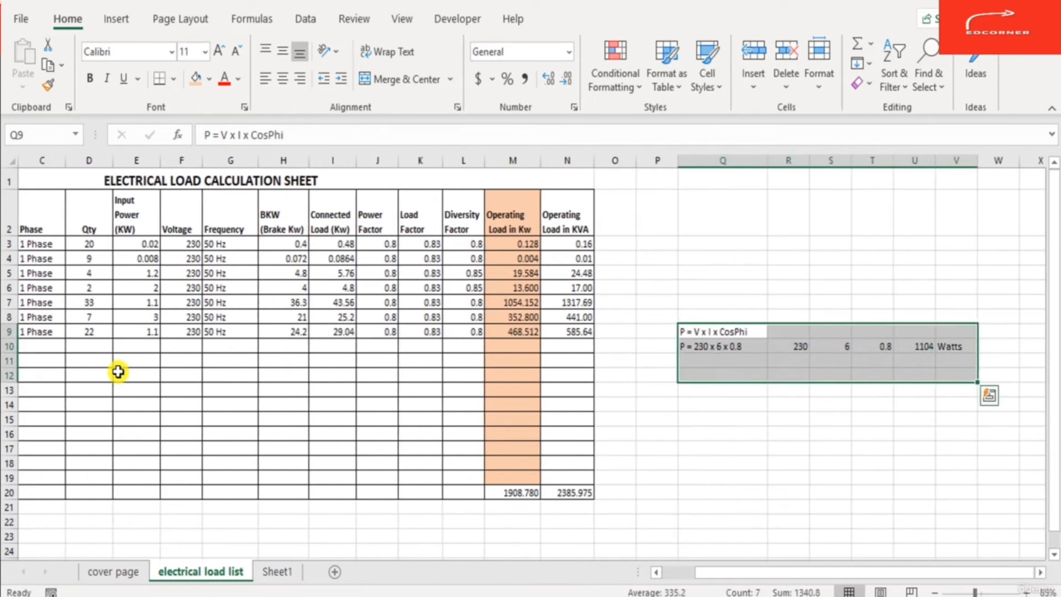
pyautogui.press('Delete')
pyautogui.press('Left')
pyautogui.press('Left')
pyautogui.press('Home')
pyautogui.press('Right')
pyautogui.press('Right')
pyautogui.press('Right')
pyautogui.press('Right')
pyautogui.press('Right')
pyautogui.press('Right')
pyautogui.press('Right')
pyautogui.press('Right')
pyautogui.press('Right')
pyautogui.press('Right')
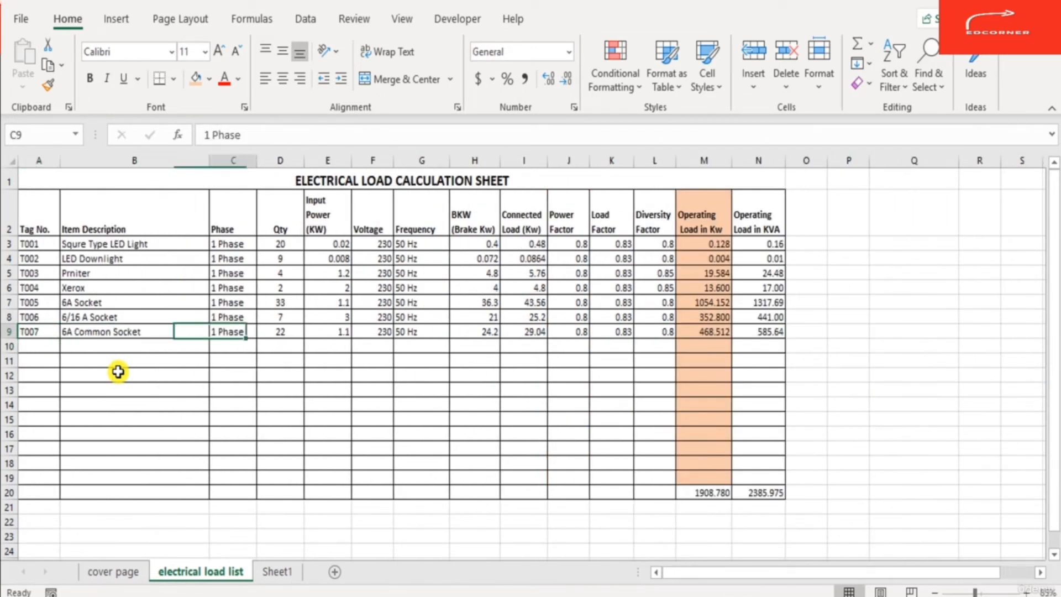
pyautogui.press('Left')
pyautogui.press('Left')
pyautogui.press('Left')
pyautogui.press('Left')
pyautogui.press('Left')
pyautogui.press('Left')
pyautogui.press('Left')
pyautogui.press('Left')
pyautogui.press('Left')
pyautogui.press('Left')
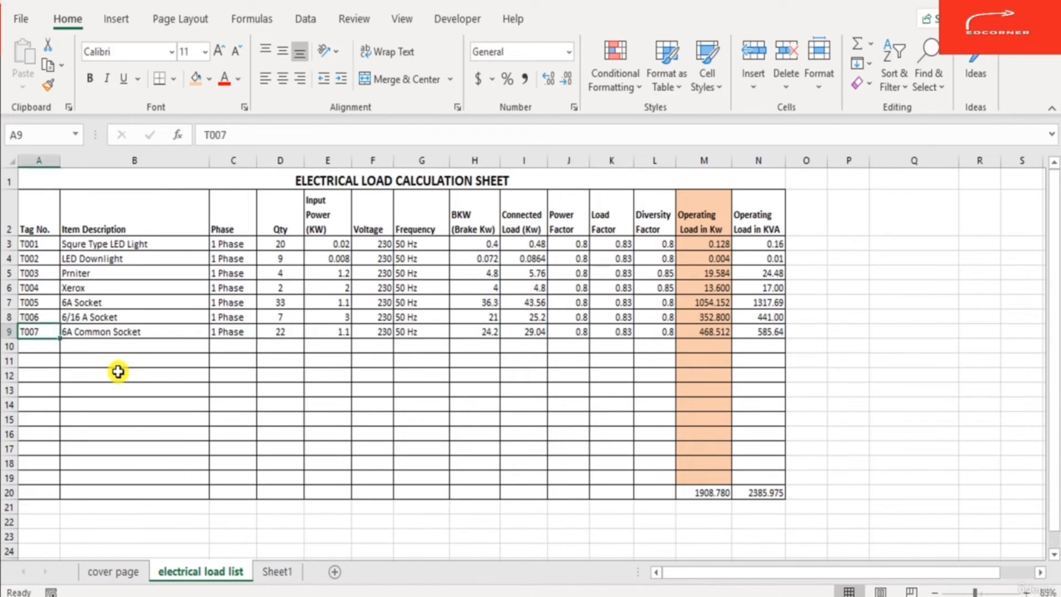
# - Check the T007 operating load formula, then enter tag T008 in the next empty row of the load table
pyautogui.press('Right')
pyautogui.press('Right')
pyautogui.press('Right')
pyautogui.press('Right')
pyautogui.press('Right')
pyautogui.press('Right')
pyautogui.press('Right')
pyautogui.press('Right')
pyautogui.press('Right')
pyautogui.press('Right')
pyautogui.press('Right')
pyautogui.press('Right')
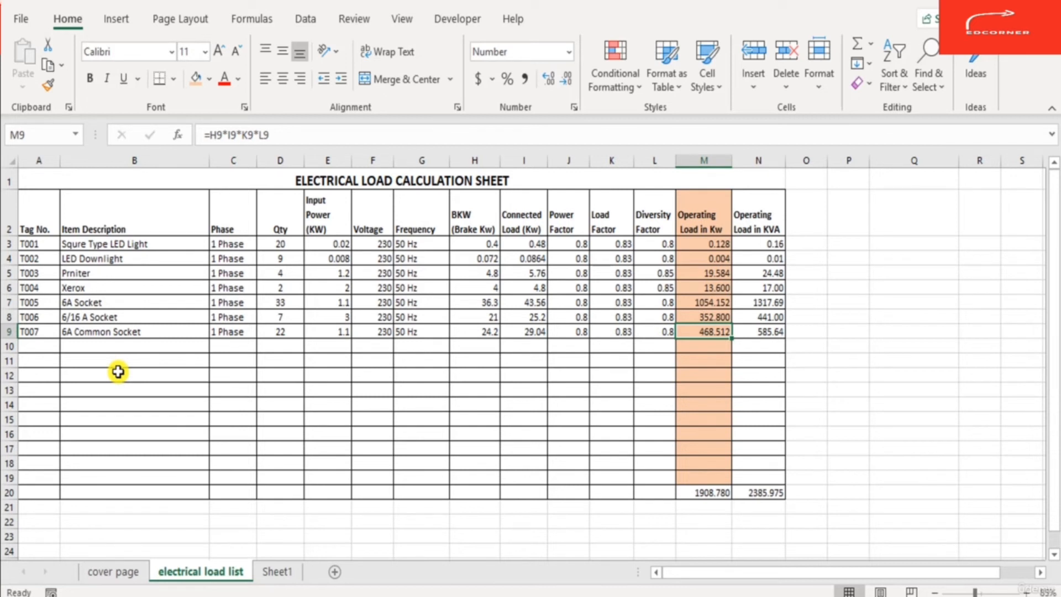
pyautogui.press('Left')
pyautogui.press('Left')
pyautogui.press('Left')
pyautogui.press('Left')
pyautogui.press('Left')
pyautogui.press('Left')
pyautogui.press('Left')
pyautogui.press('Left')
pyautogui.press('Left')
pyautogui.press('Left')
pyautogui.press('Left')
pyautogui.press('Left')
pyautogui.press('Down')
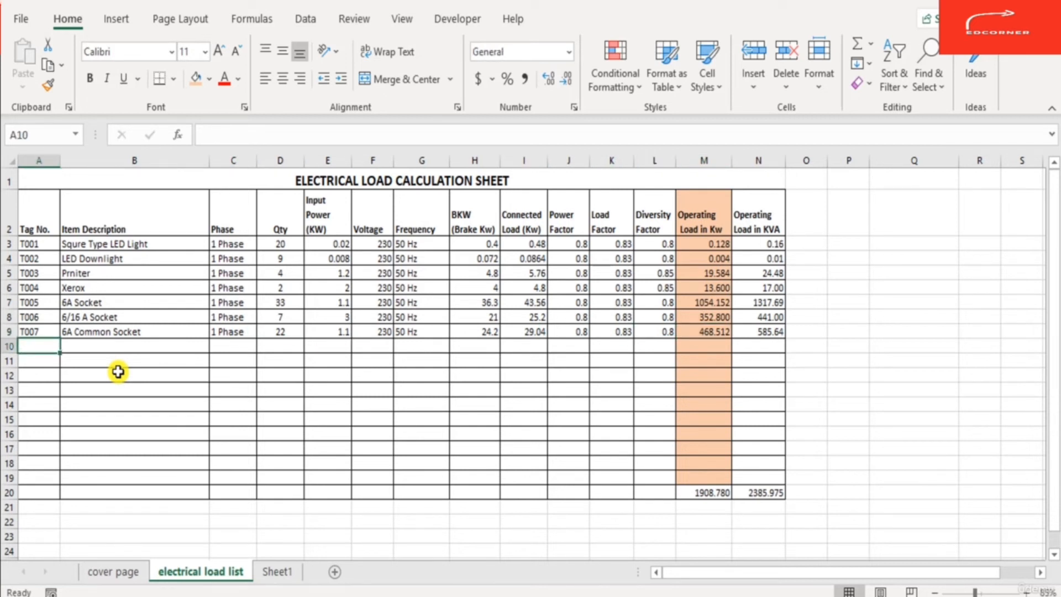
pyautogui.write('T00')
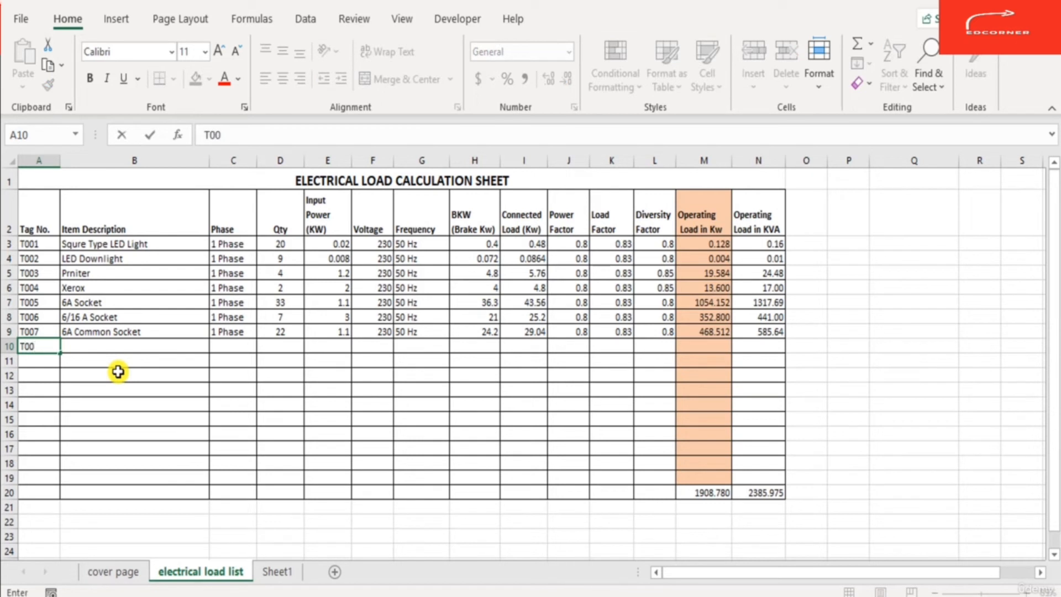
pyautogui.write('8')
pyautogui.press('Return')
pyautogui.press('Up')
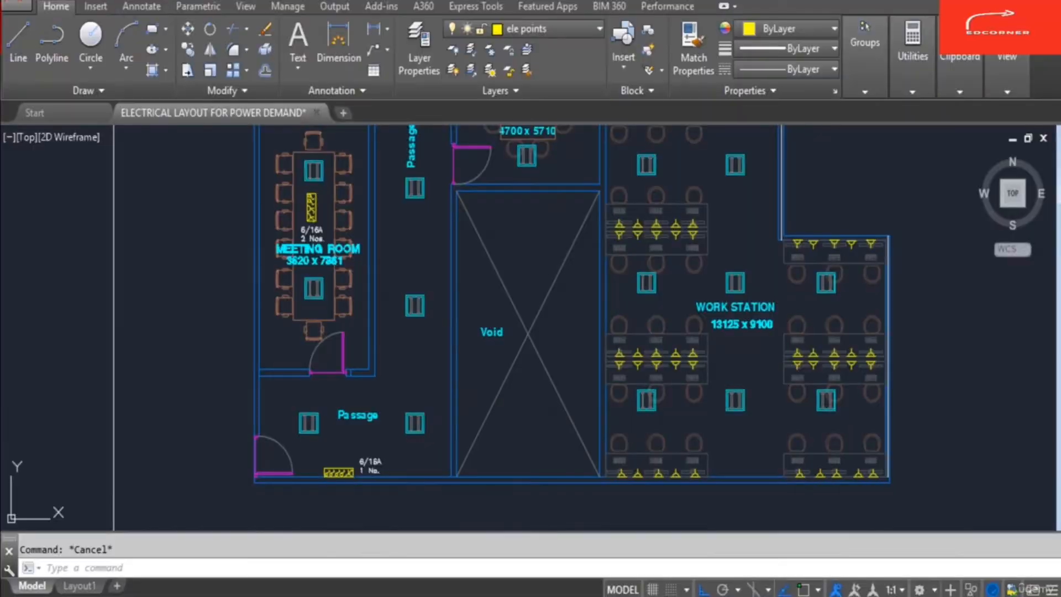
# - Switch to AutoCAD and copy the Printer label into the pantry room beside the toilet
pyautogui.scroll(-5, 455, 441)
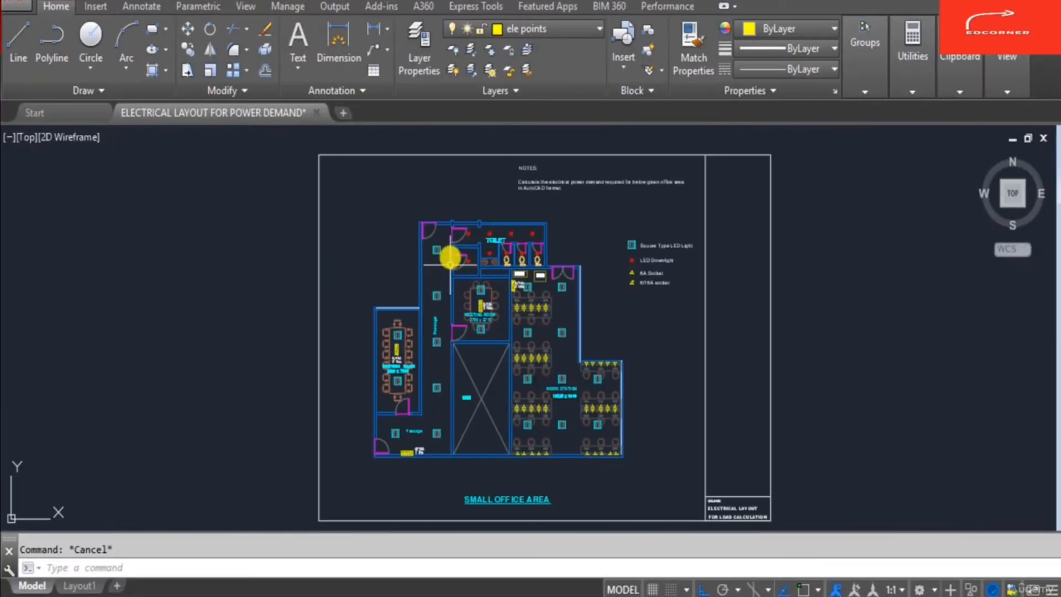
pyautogui.scroll(6, 450, 256)
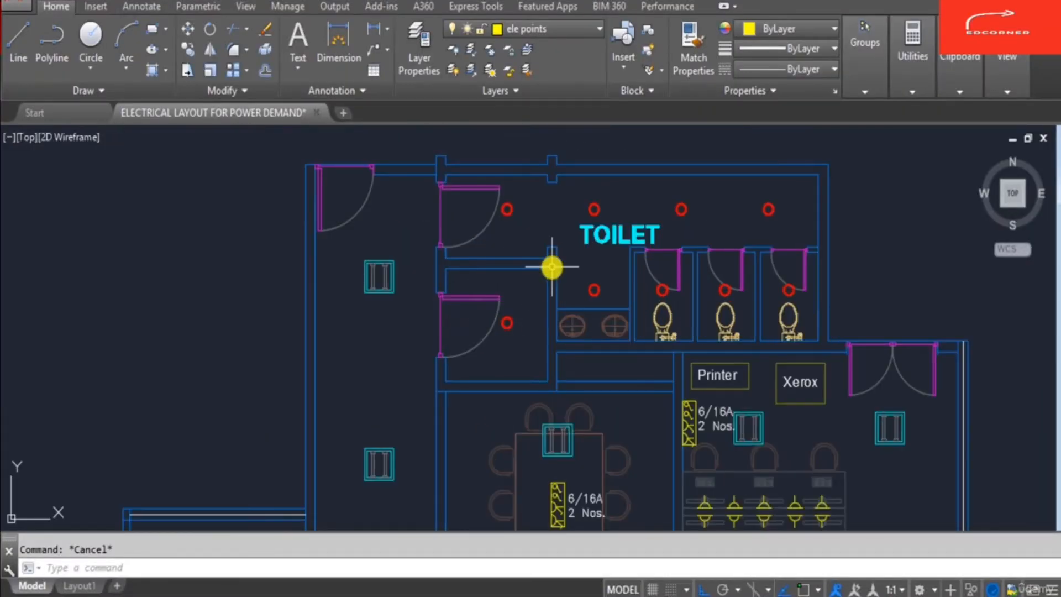
pyautogui.write('co')
pyautogui.press('Return')
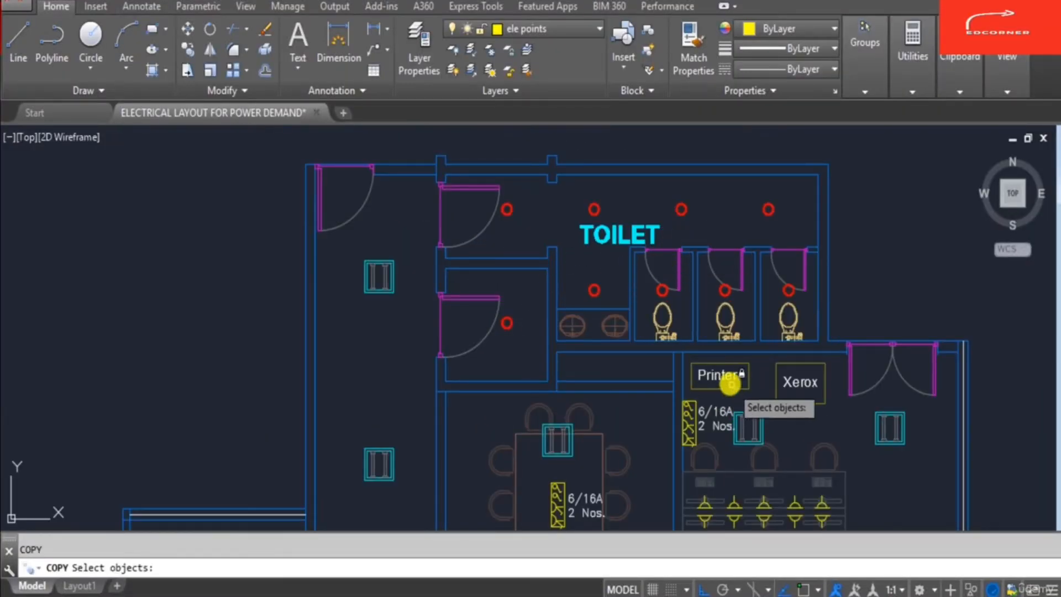
pyautogui.click(724, 381)
pyautogui.rightClick(723, 394)
pyautogui.click(723, 394)
pyautogui.scroll(2, 503, 367)
pyautogui.press('F8')
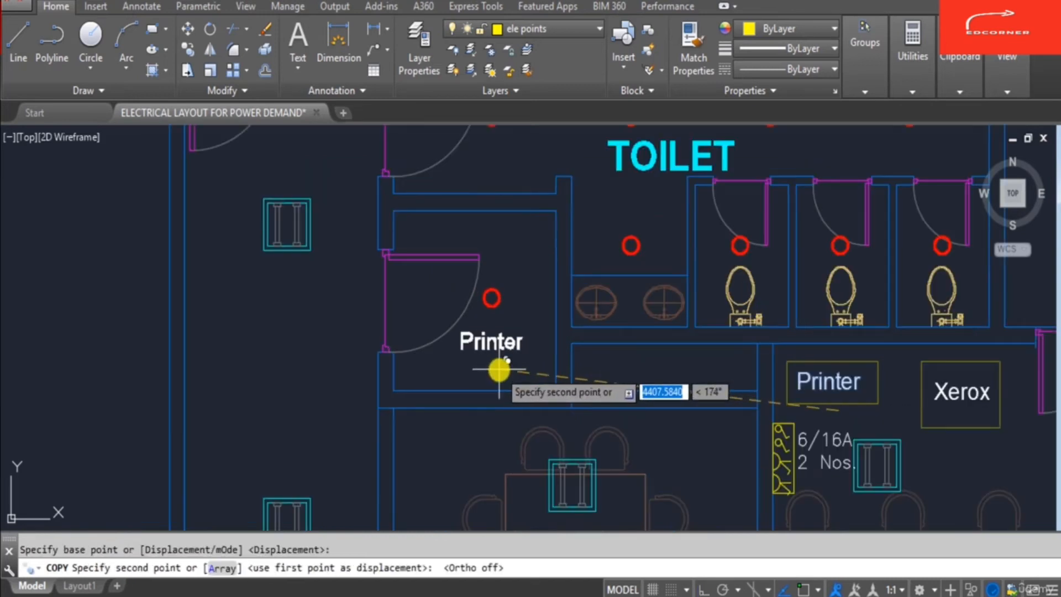
pyautogui.click(499, 370)
pyautogui.press('Escape')
# - Edit the copied label to read Pantry and save the drawing
pyautogui.doubleClick(496, 346)
pyautogui.write('PAn')
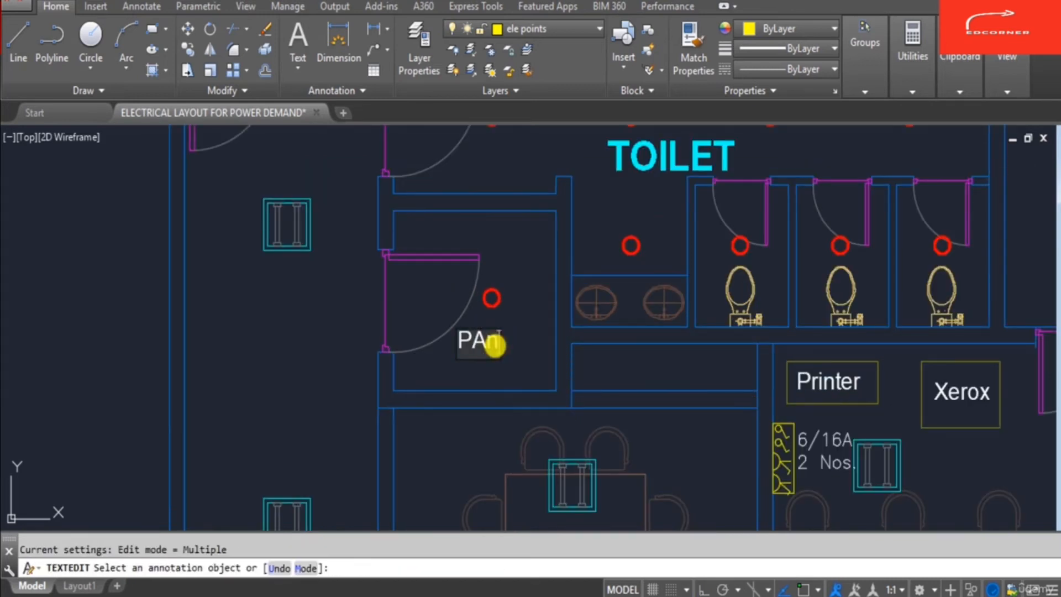
pyautogui.write('try')
pyautogui.press('Return')
pyautogui.press('Escape')
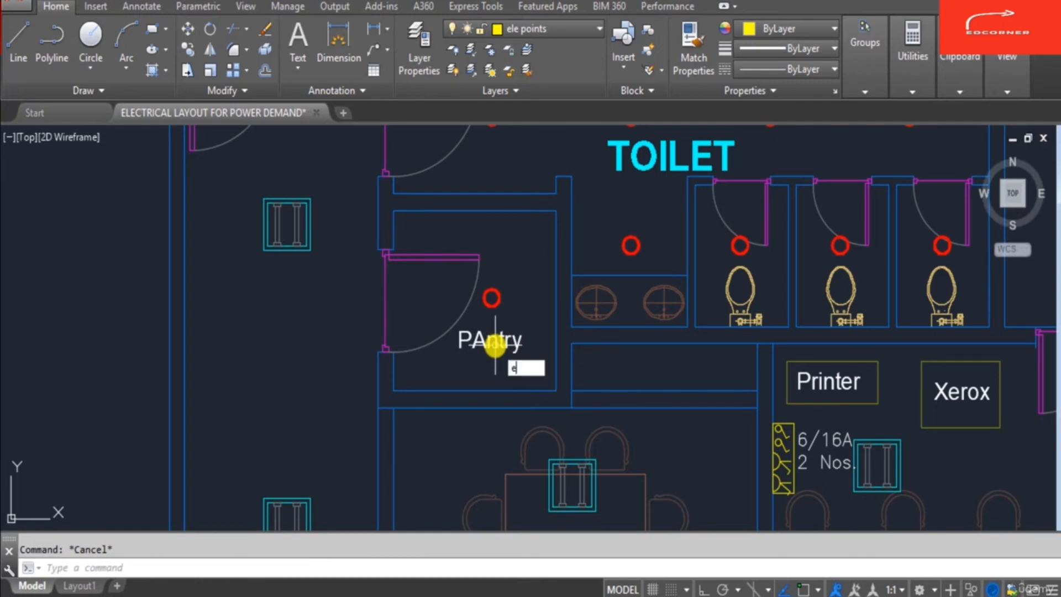
pyautogui.doubleClick(496, 347)
pyautogui.press('Left')
pyautogui.press('Right')
pyautogui.press('Right')
pyautogui.press('BackSpace')
pyautogui.write('a')
pyautogui.press('Return')
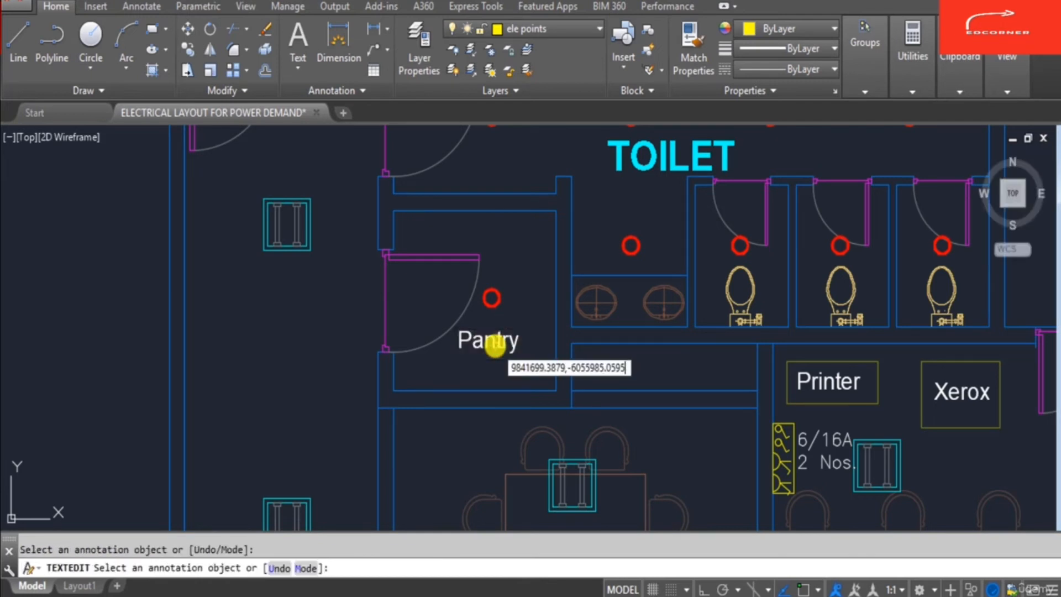
pyautogui.press('Escape')
pyautogui.press('Escape')
pyautogui.hotkey('ctrl', 's')
pyautogui.press('Escape')
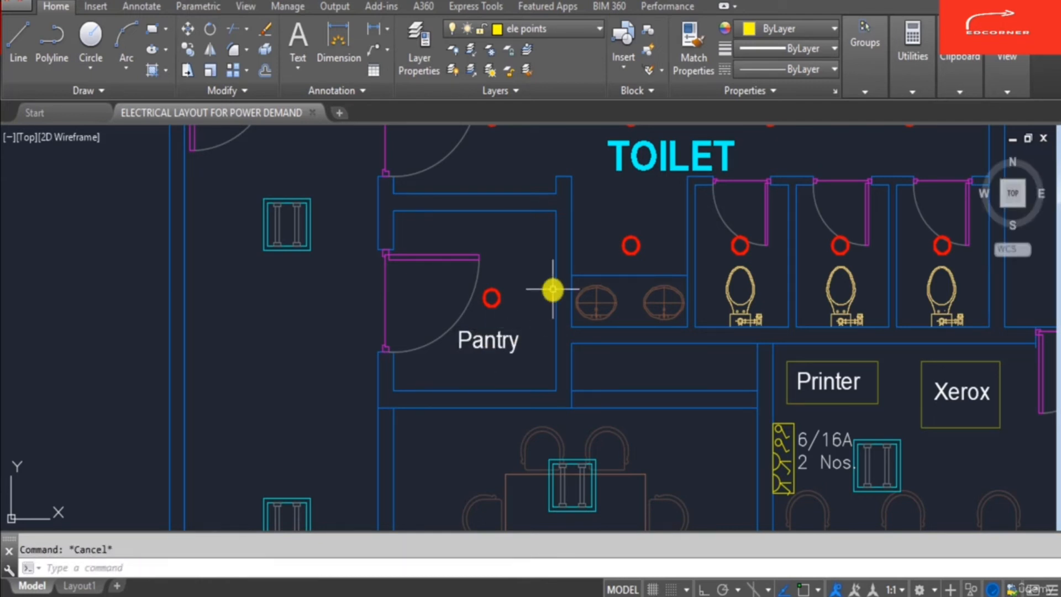
# - Draw a small rectangle against the pantry's upper wall to represent an appliance
pyautogui.write('rec')
pyautogui.press('Return')
pyautogui.scroll(2, 539, 233)
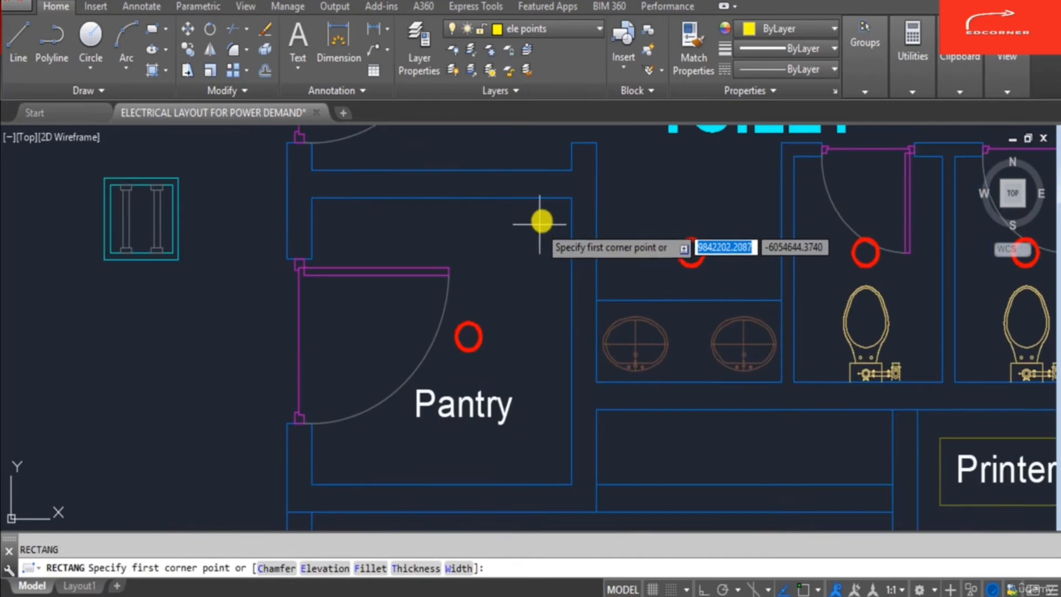
pyautogui.press('Escape')
pyautogui.write('r')
pyautogui.press('Return')
pyautogui.click(571, 201)
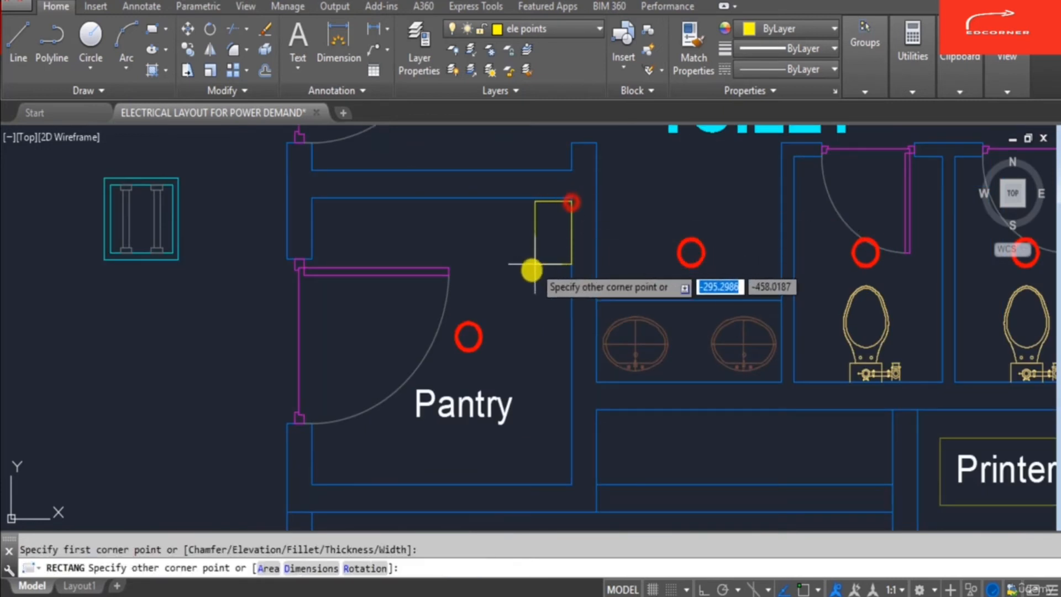
pyautogui.click(515, 305)
pyautogui.press('Escape')
# - Copy the Pantry label and rotate the copy by -90 degrees
pyautogui.write('co')
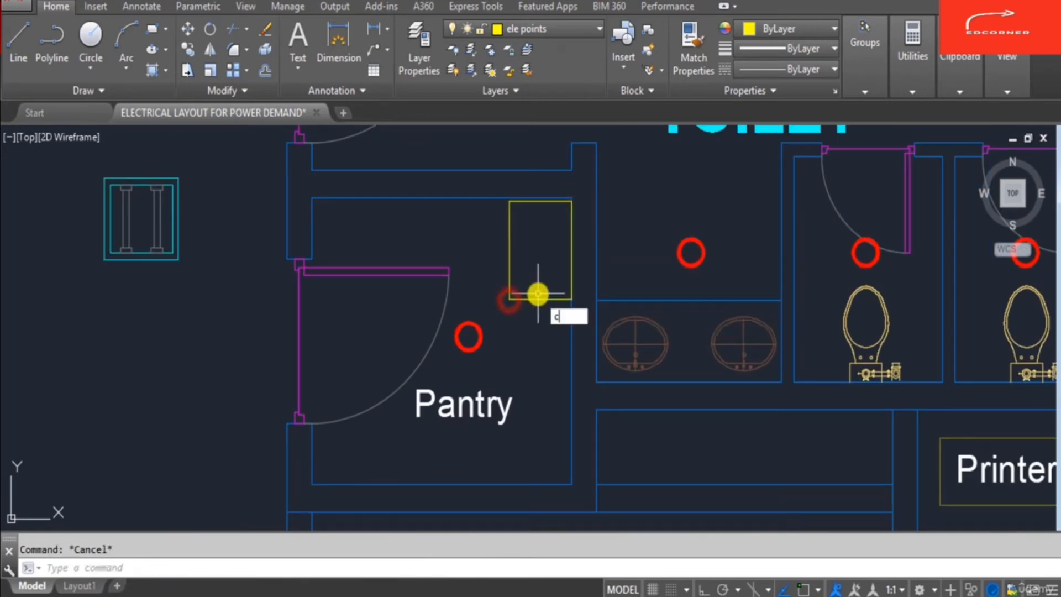
pyautogui.press('Return')
pyautogui.scroll(-2, 540, 296)
pyautogui.click(512, 372)
pyautogui.press('Return')
pyautogui.click(515, 370)
pyautogui.click(491, 280)
pyautogui.write('ro')
pyautogui.press('Return')
pyautogui.scroll(3, 489, 280)
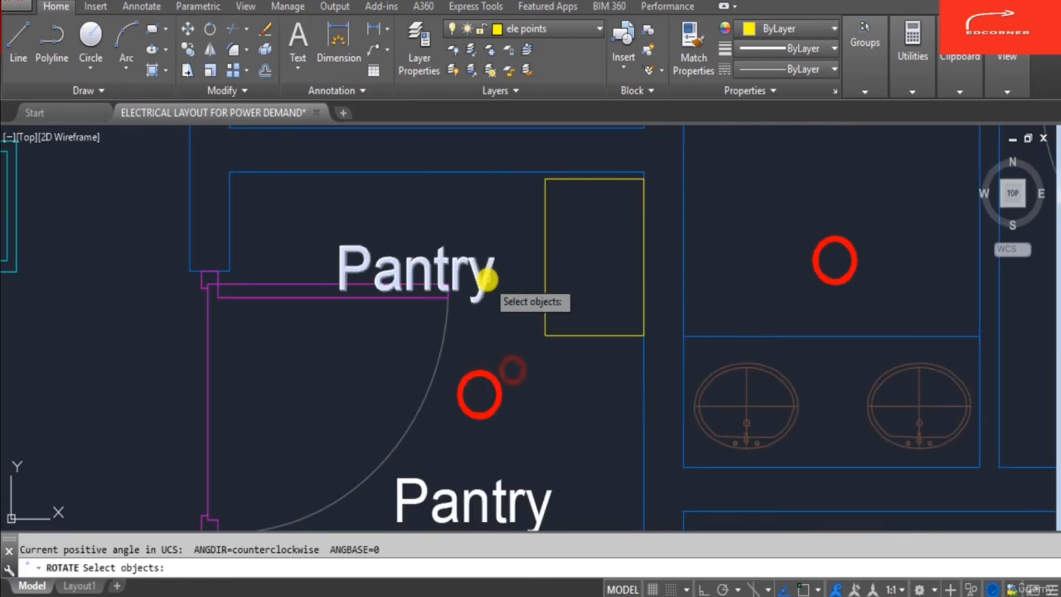
pyautogui.click(460, 264)
pyautogui.click(460, 264)
pyautogui.write('-90')
pyautogui.press('Return')
pyautogui.press('Escape')
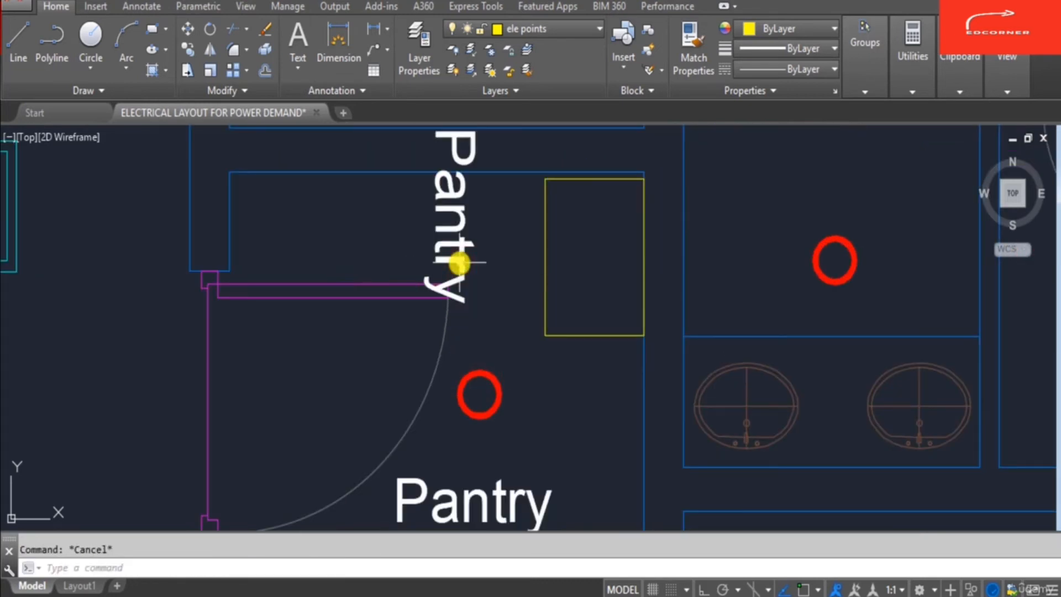
# - Move the rotated label inside the appliance rectangle
pyautogui.write('m')
pyautogui.press('Return')
pyautogui.write('p')
pyautogui.press('Return')
pyautogui.press('Return')
pyautogui.click(547, 283)
pyautogui.click(689, 327)
pyautogui.press('Escape')
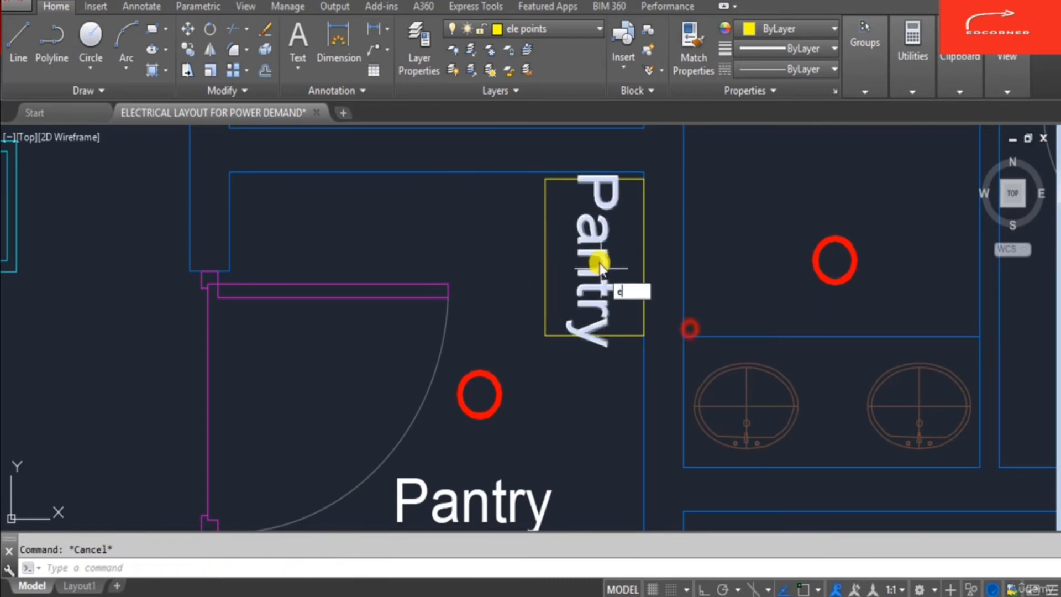
# - Change the rotated label's text to Oven
pyautogui.doubleClick(599, 263)
pyautogui.press('Escape')
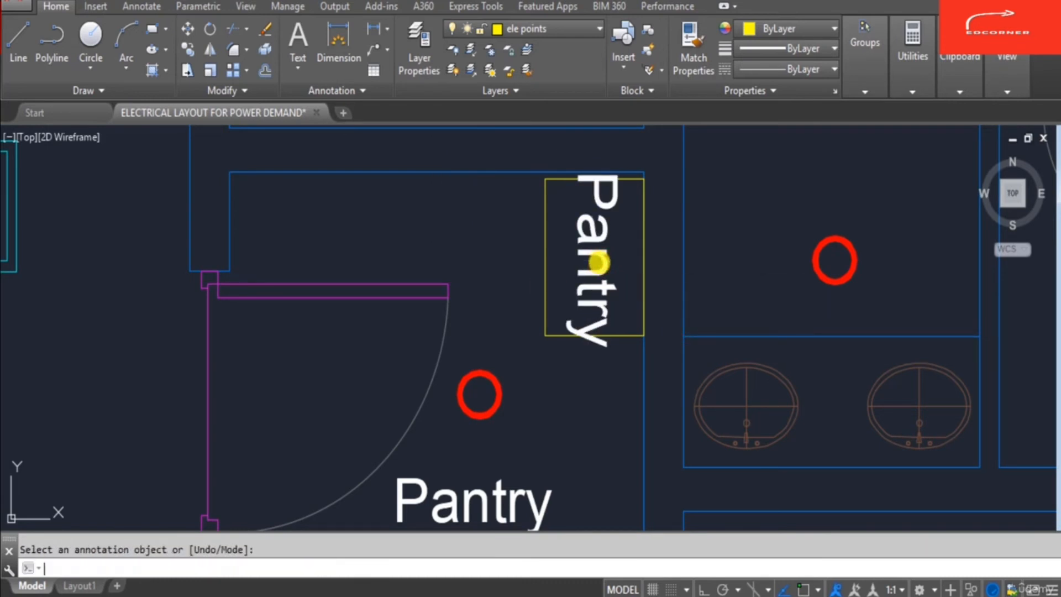
pyautogui.doubleClick(604, 252)
pyautogui.write('Oven')
pyautogui.press('Return')
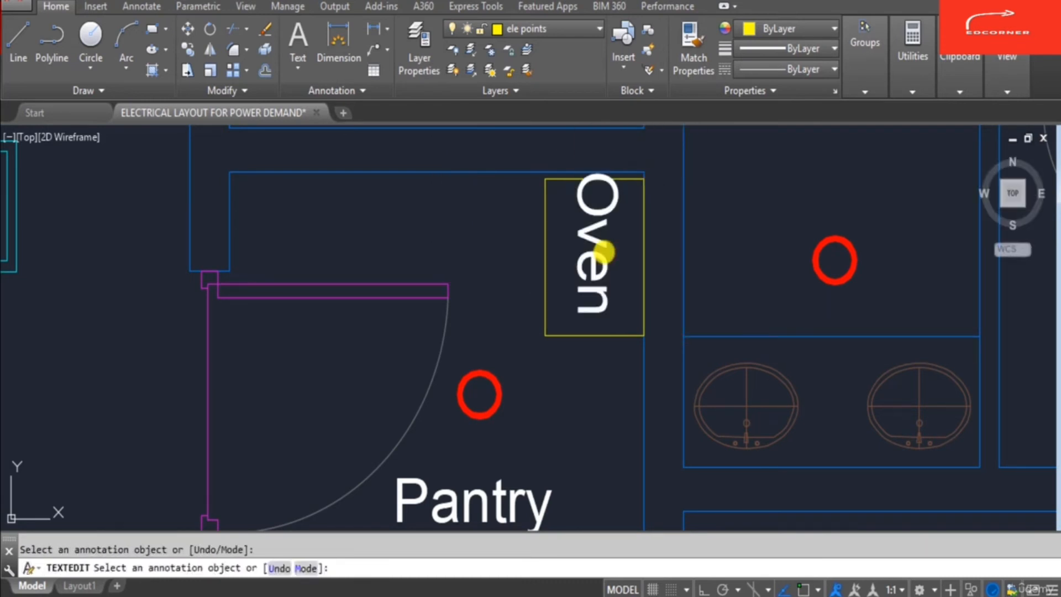
pyautogui.press('Escape')
pyautogui.write('m')
pyautogui.press('Return')
pyautogui.click(608, 246)
pyautogui.press('Return')
pyautogui.click(725, 230)
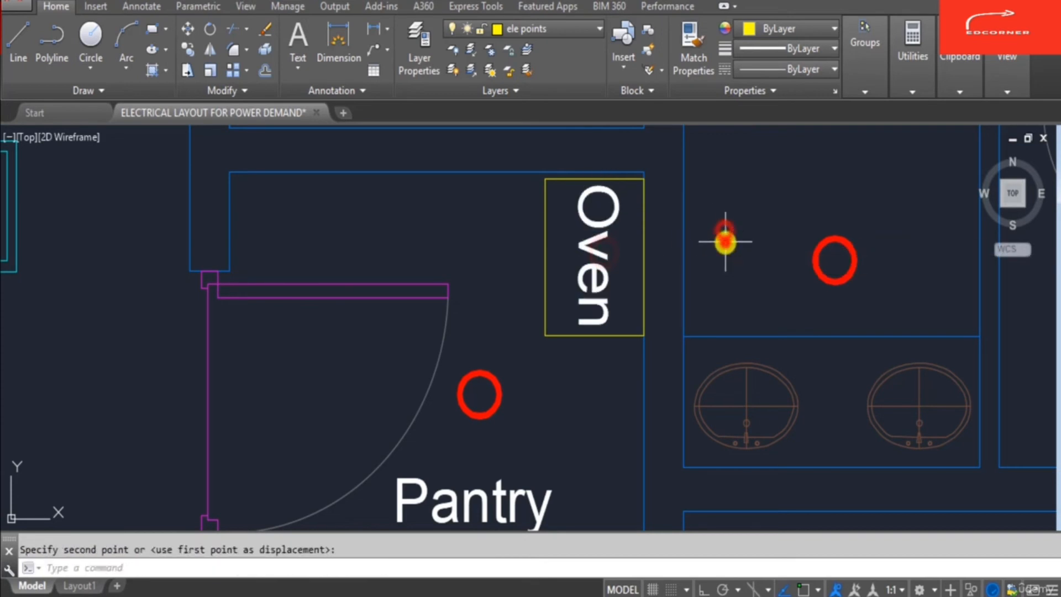
pyautogui.press('Escape')
pyautogui.scroll(-4, 713, 243)
pyautogui.write('rec')
pyautogui.press('Return')
pyautogui.scroll(2, 679, 379)
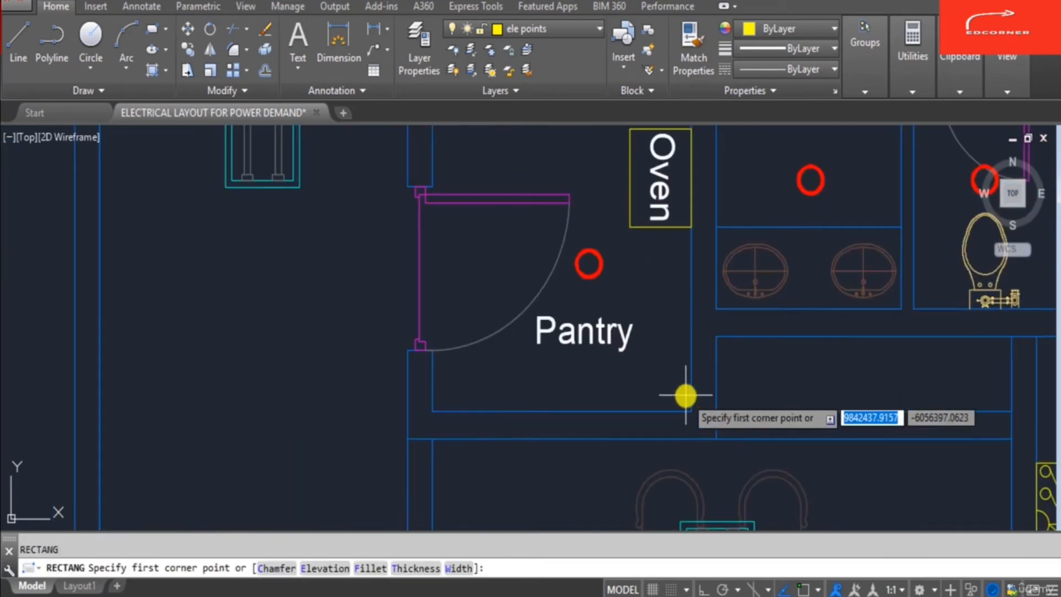
pyautogui.press('Escape')
# - Copy the Oven rectangle and its label to a spot below it along the pantry wall
pyautogui.write('co')
pyautogui.press('Return')
pyautogui.click(671, 238)
pyautogui.click(625, 178)
pyautogui.press('Return')
pyautogui.click(653, 263)
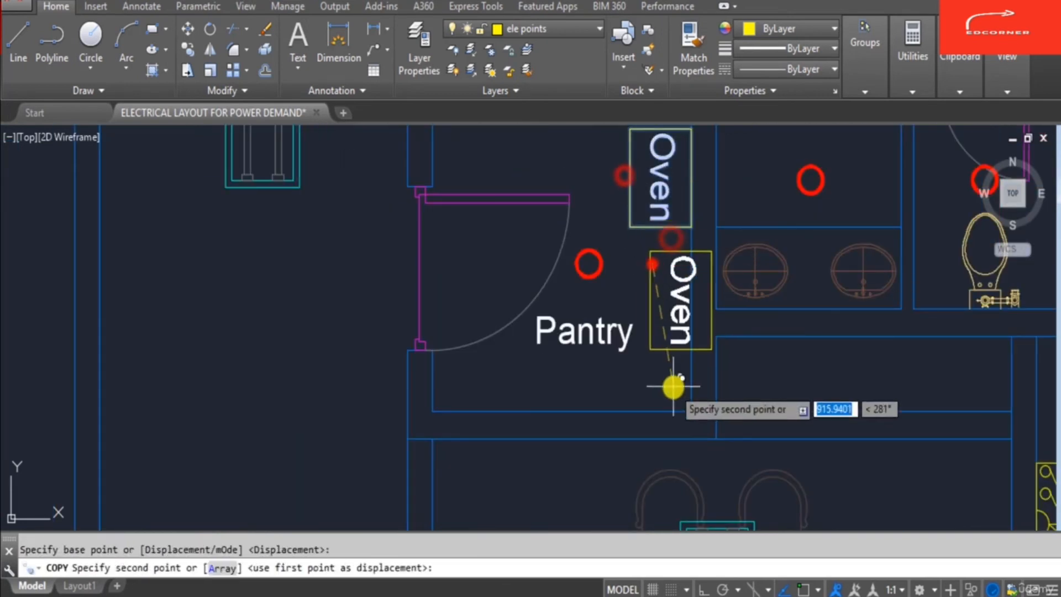
pyautogui.press('F8')
pyautogui.click(654, 449)
pyautogui.press('Return')
# - Move the Pantry label slightly left, clear of the copied appliance box
pyautogui.doubleClick(659, 377)
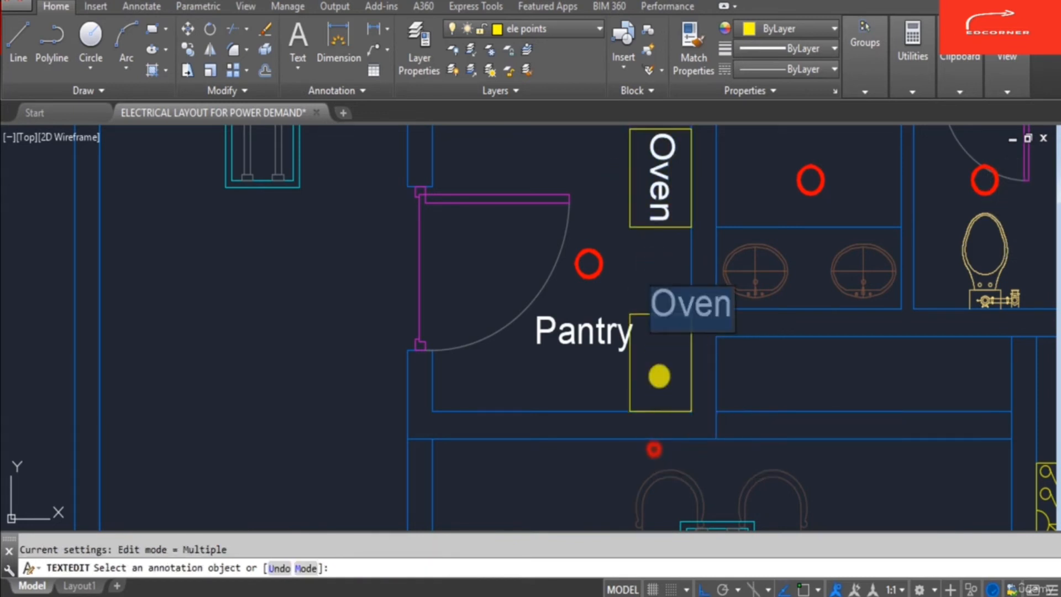
pyautogui.press('Escape')
pyautogui.press('Escape')
pyautogui.write('m')
pyautogui.press('Return')
pyautogui.click(580, 343)
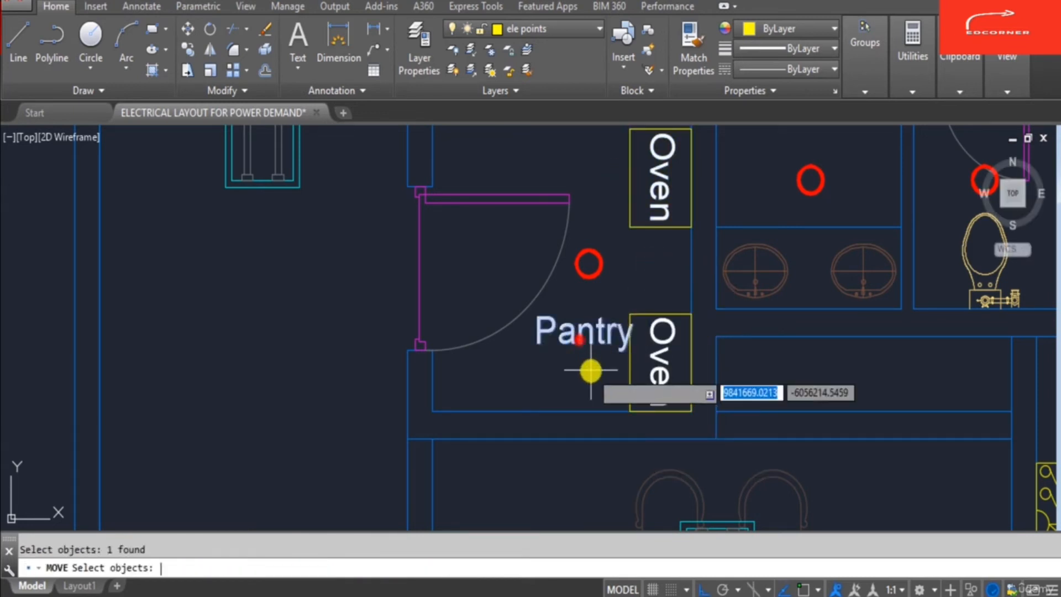
pyautogui.press('Return')
pyautogui.click(591, 371)
pyautogui.press('Escape')
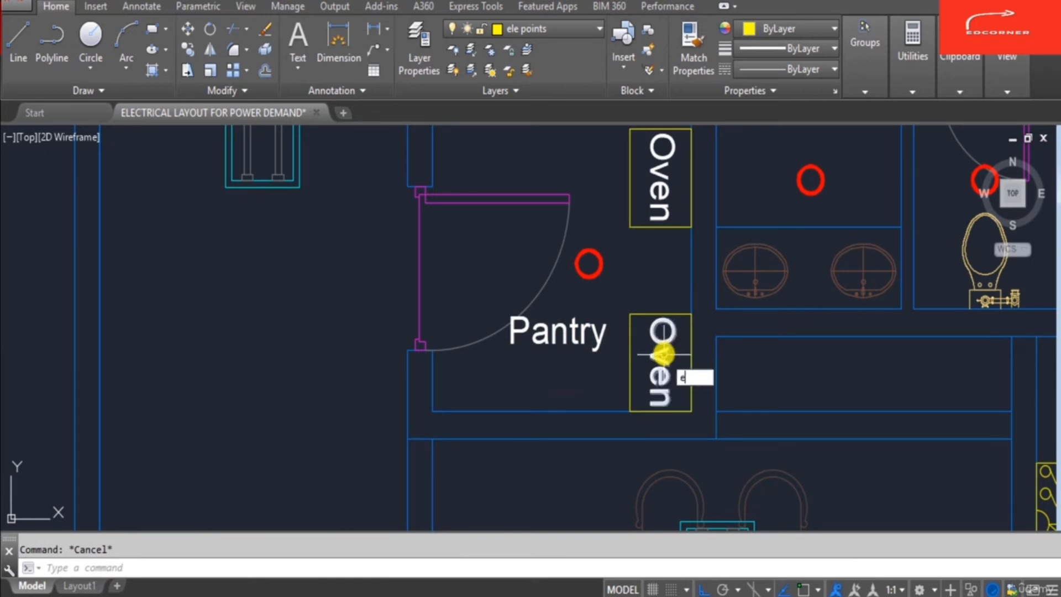
# - Change the copied appliance label's text to Tea
pyautogui.doubleClick(664, 356)
pyautogui.write('T')
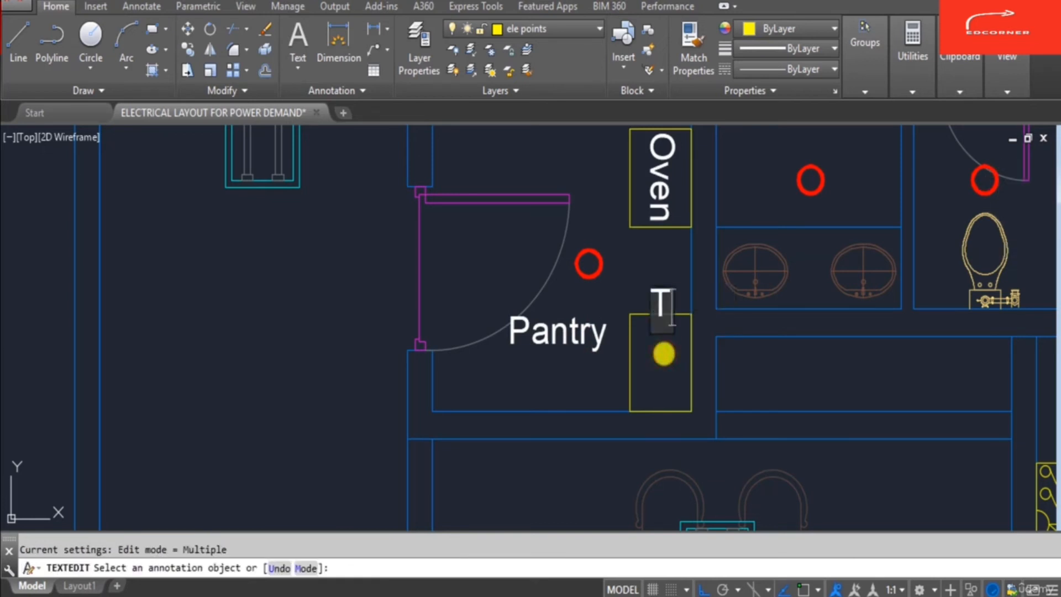
pyautogui.write('ea')
pyautogui.press('Return')
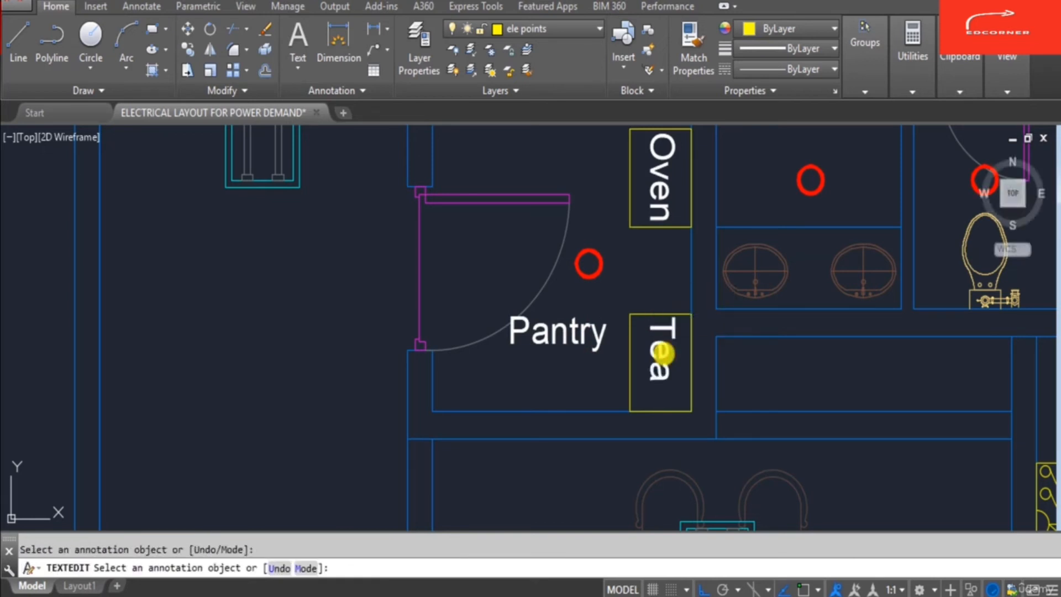
pyautogui.press('Escape')
# - Copy a 6/16A socket symbol into the pantry below the Pantry label
pyautogui.write('co')
pyautogui.press('Return')
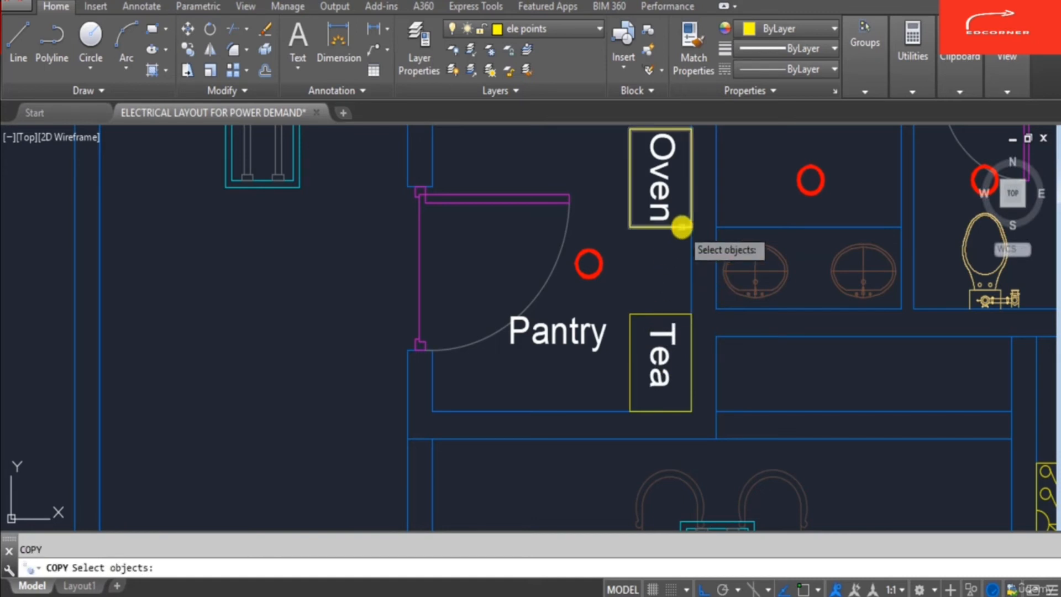
pyautogui.scroll(-5, 630, 230)
pyautogui.scroll(2, 769, 328)
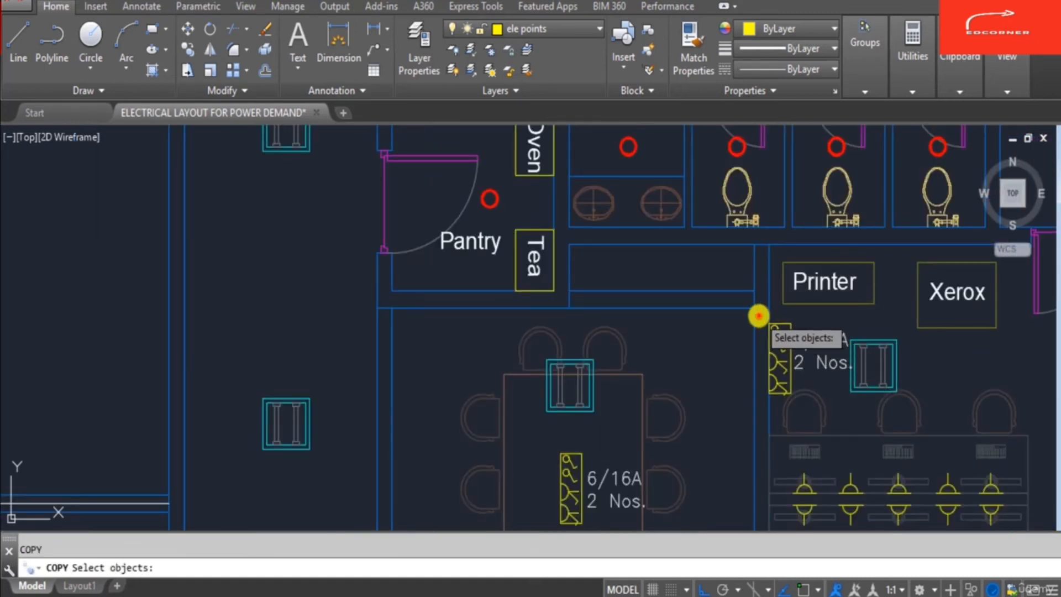
pyautogui.click(759, 315)
pyautogui.click(794, 403)
pyautogui.press('Return')
pyautogui.click(778, 396)
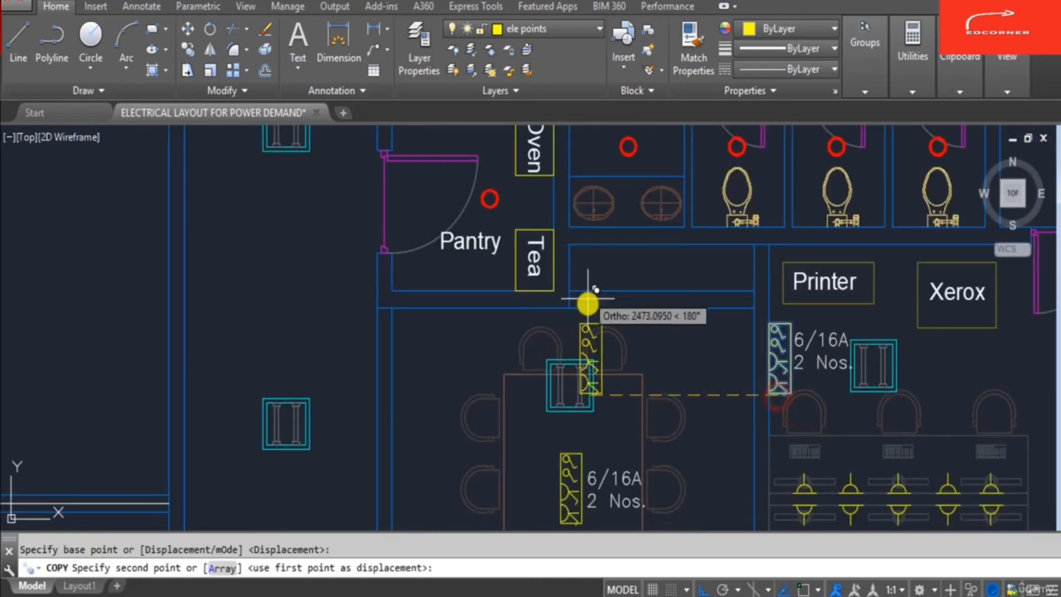
pyautogui.press('F8')
pyautogui.scroll(3, 553, 232)
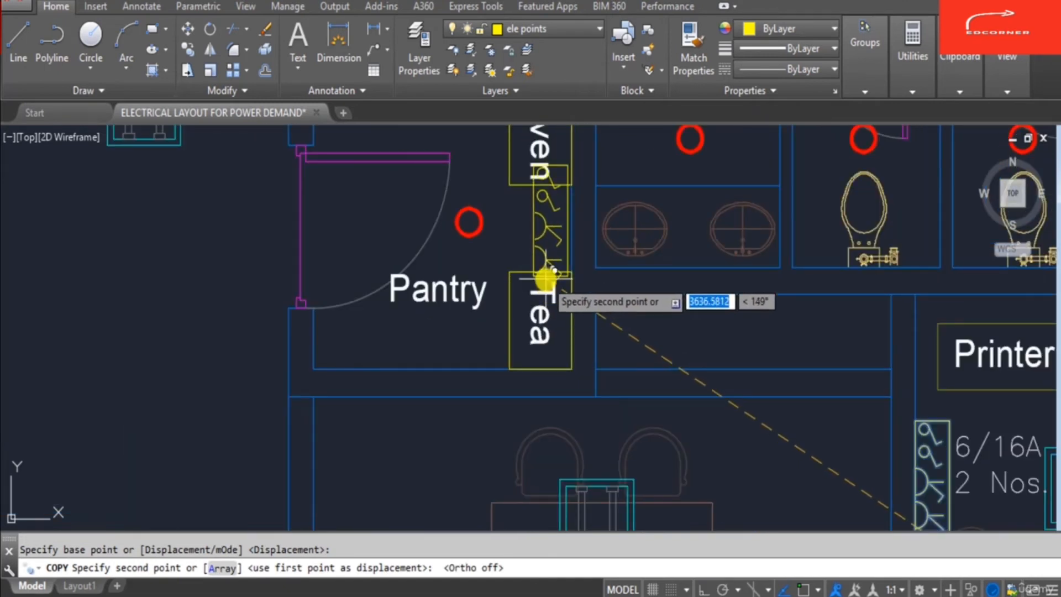
pyautogui.click(424, 433)
pyautogui.press('Escape')
# - Rotate the copied pantry socket symbol by 90 degrees
pyautogui.write('ro')
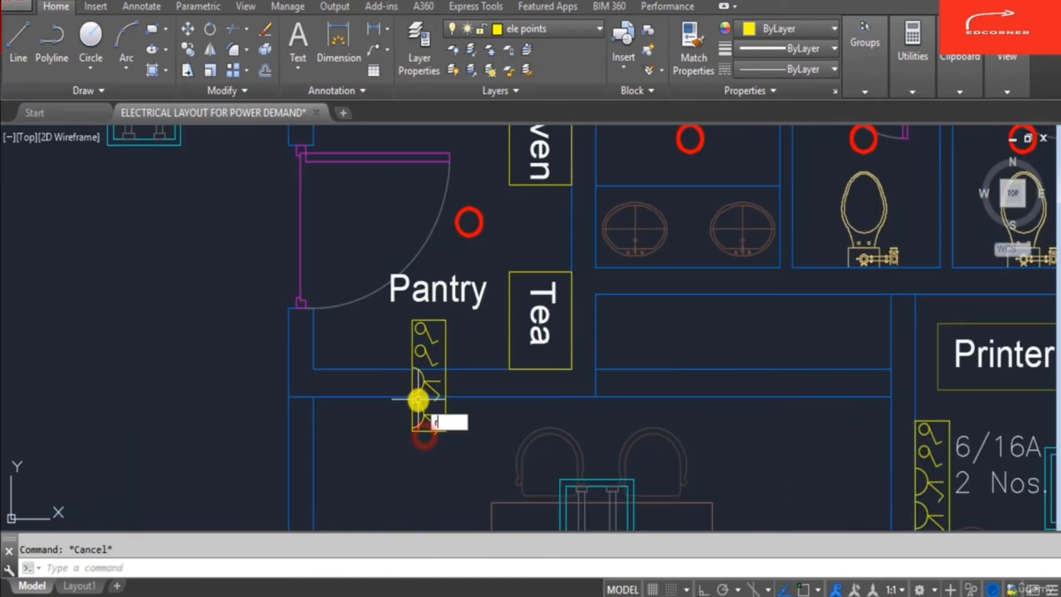
pyautogui.press('Return')
pyautogui.click(390, 317)
pyautogui.click(457, 454)
pyautogui.press('Return')
pyautogui.click(417, 360)
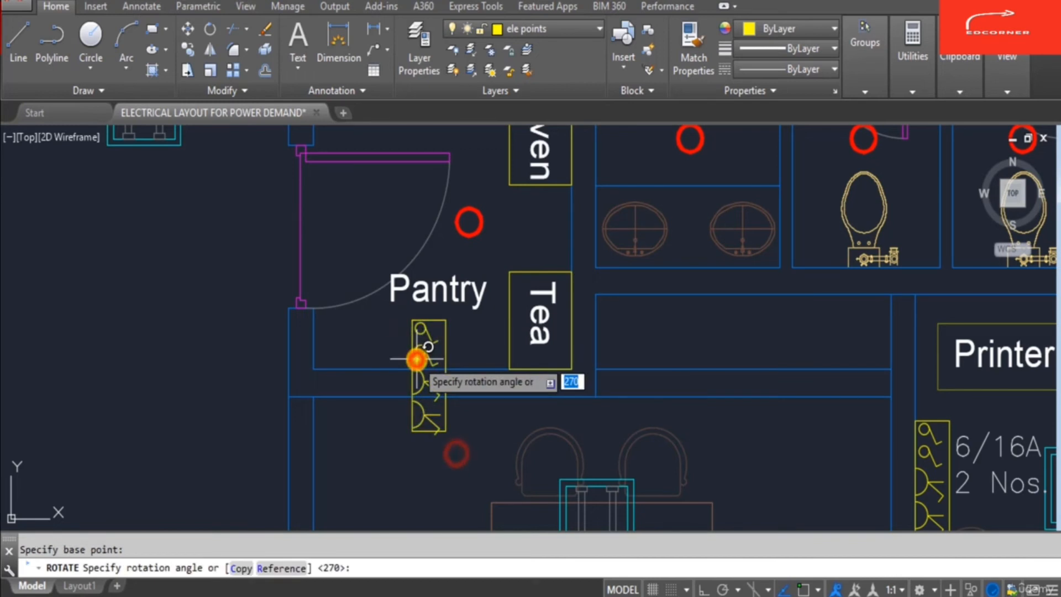
pyautogui.write('90')
pyautogui.press('Return')
pyautogui.press('Escape')
pyautogui.scroll(-5, 471, 365)
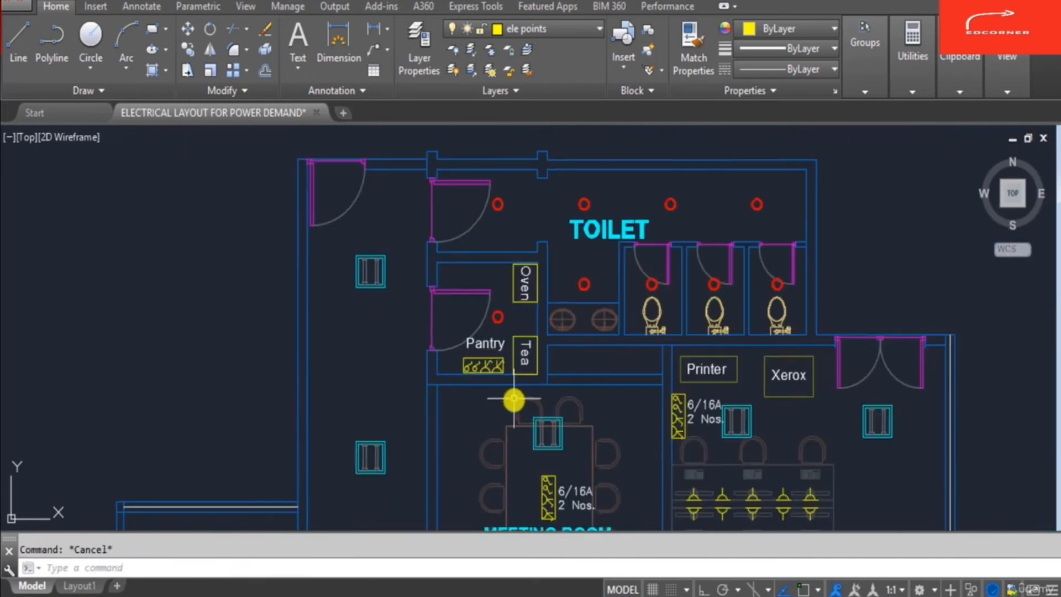
# - Move the Pantry label up inside the pantry, above the appliance box
pyautogui.scroll(4, 515, 398)
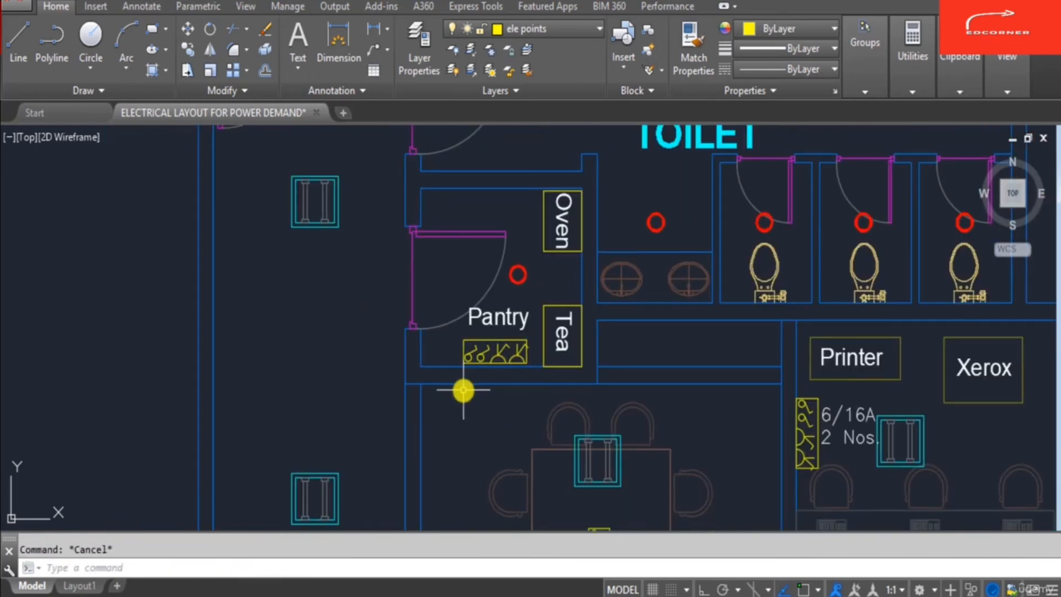
pyautogui.write('m')
pyautogui.press('Return')
pyautogui.click(472, 360)
pyautogui.click(512, 320)
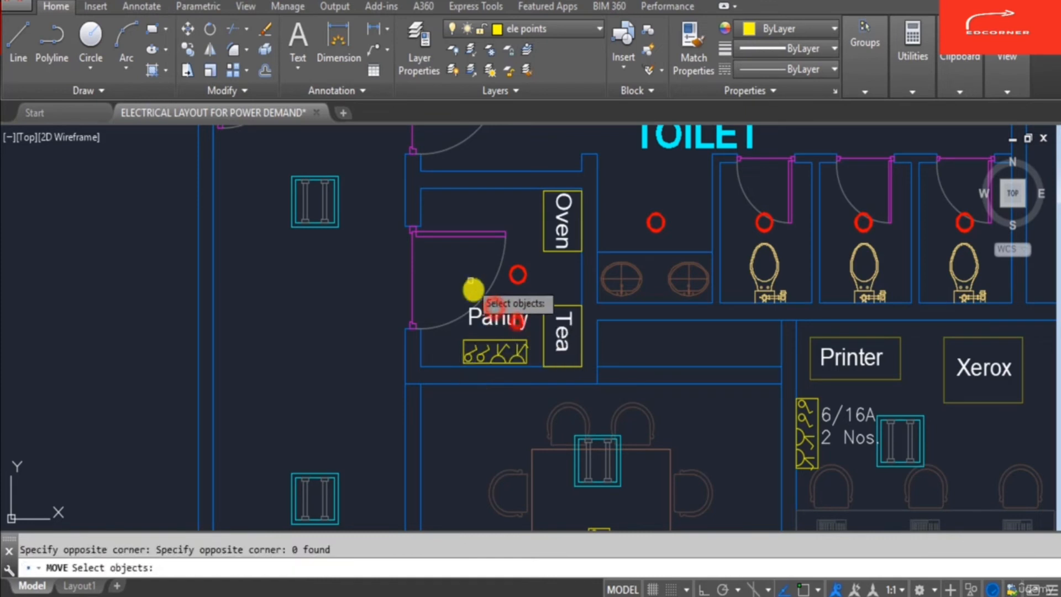
pyautogui.press('Return')
pyautogui.click(479, 312)
pyautogui.click(452, 268)
pyautogui.press('Escape')
# - Copy the 6/16A 2 Nos. socket label into the pantry just below the Pantry label
pyautogui.write('co')
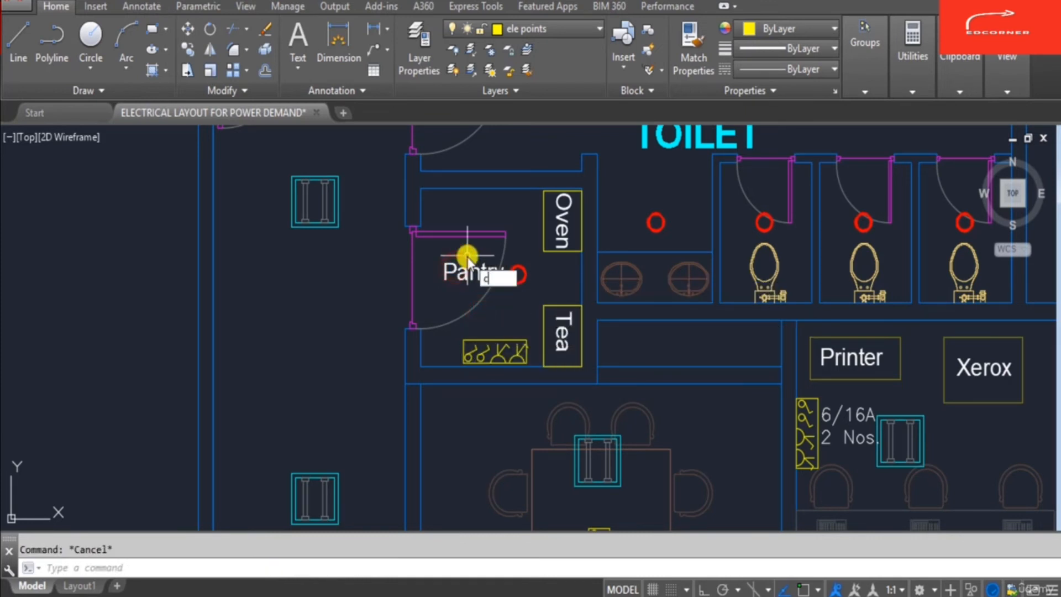
pyautogui.press('Return')
pyautogui.click(854, 414)
pyautogui.press('Return')
pyautogui.click(841, 435)
pyautogui.scroll(3, 487, 332)
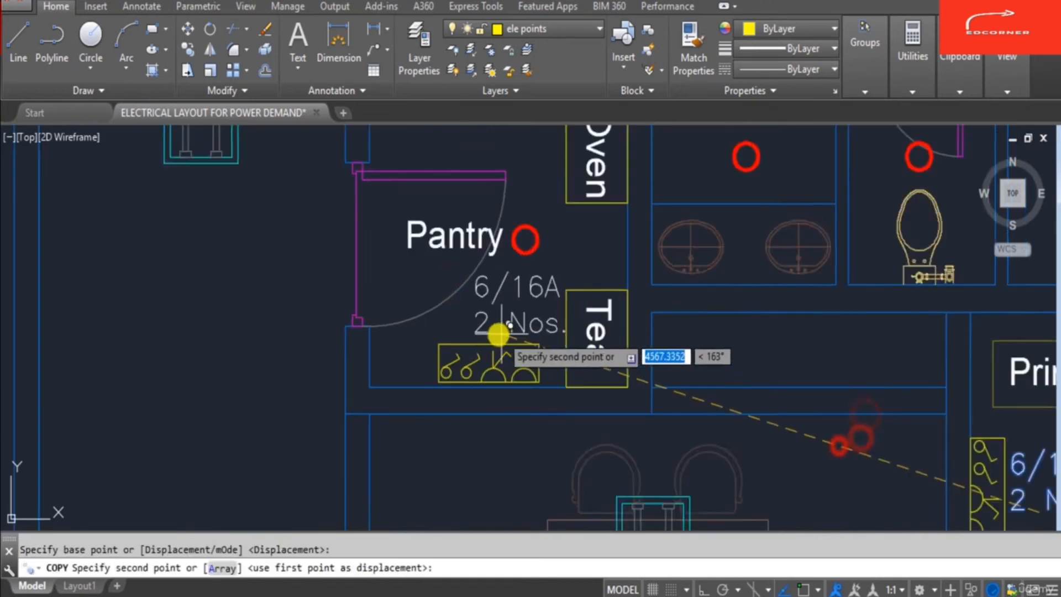
pyautogui.click(472, 334)
pyautogui.press('Escape')
pyautogui.scroll(-3, 590, 286)
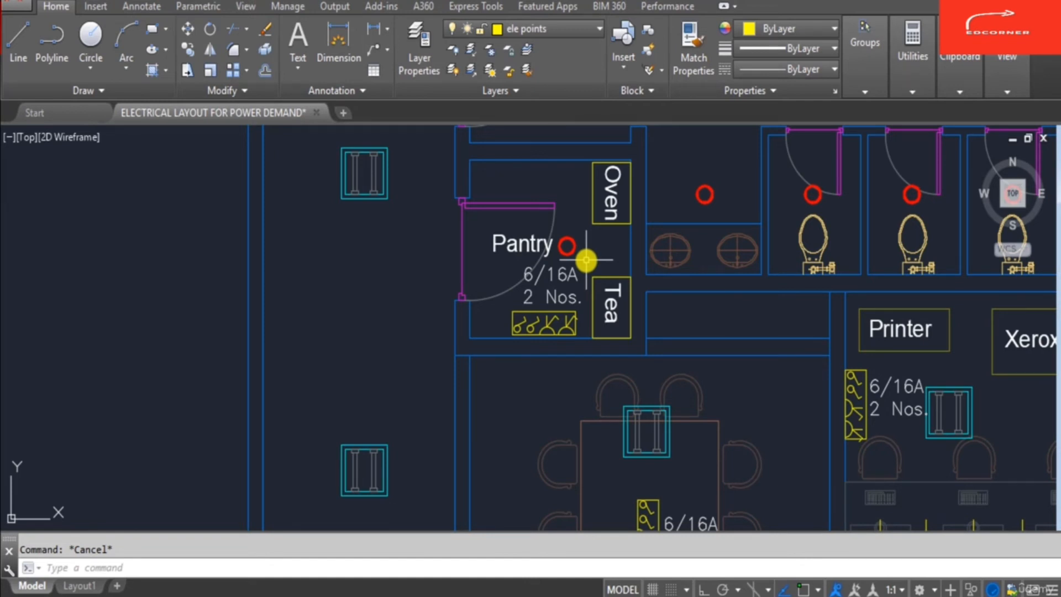
pyautogui.scroll(-5, 572, 259)
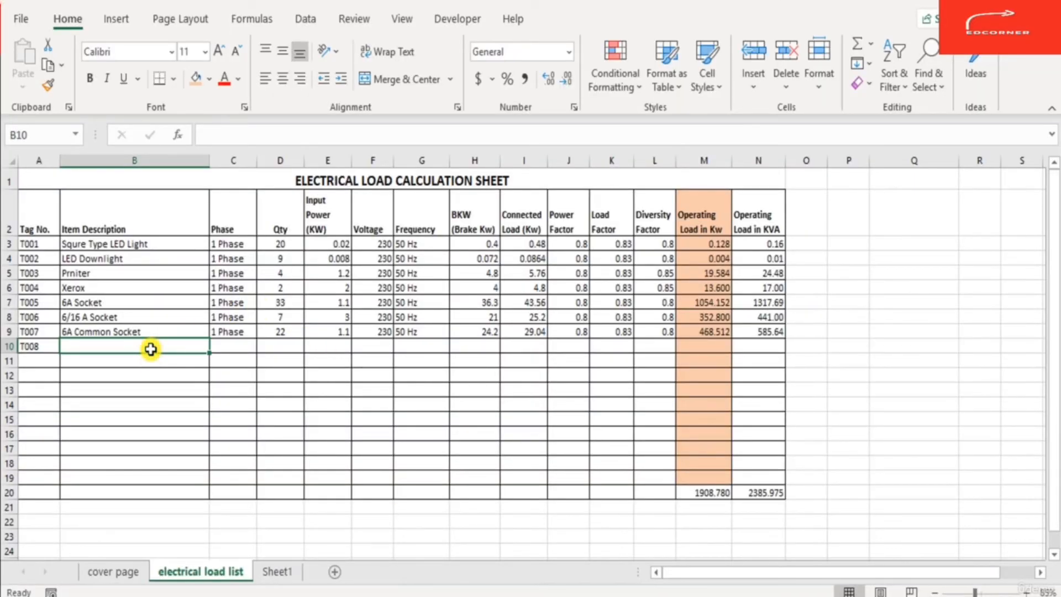
# - In the load calculation sheet, give row T008 the description 6/16 A Socket for Oven, copied from T006's description
pyautogui.press('Up')
pyautogui.press('Up')
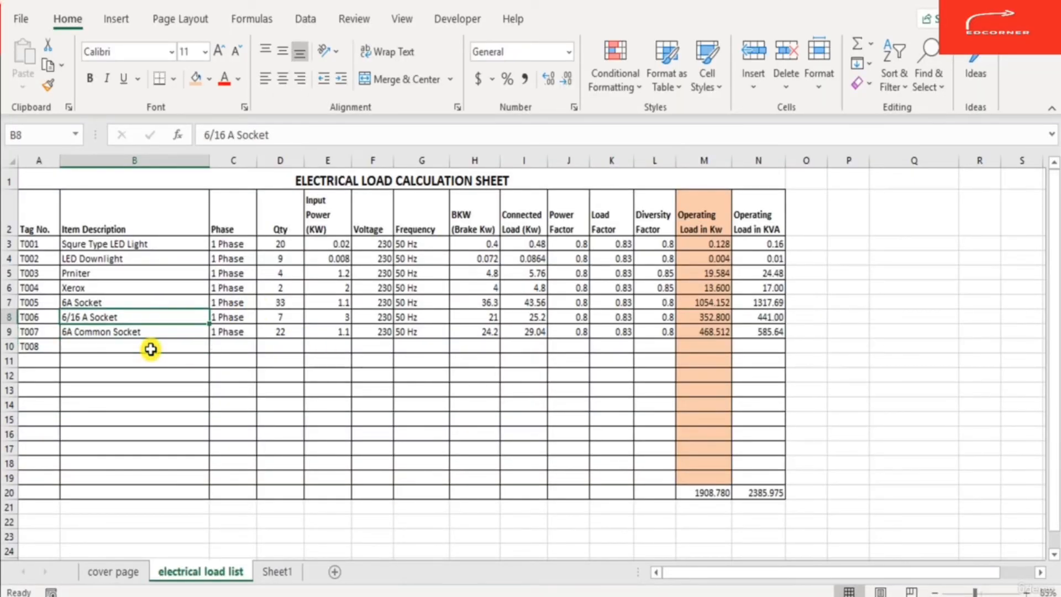
pyautogui.hotkey('ctrl', 'c')
pyautogui.press('Down')
pyautogui.press('Down')
pyautogui.press('F2')
pyautogui.hotkey('ctrl', 'v')
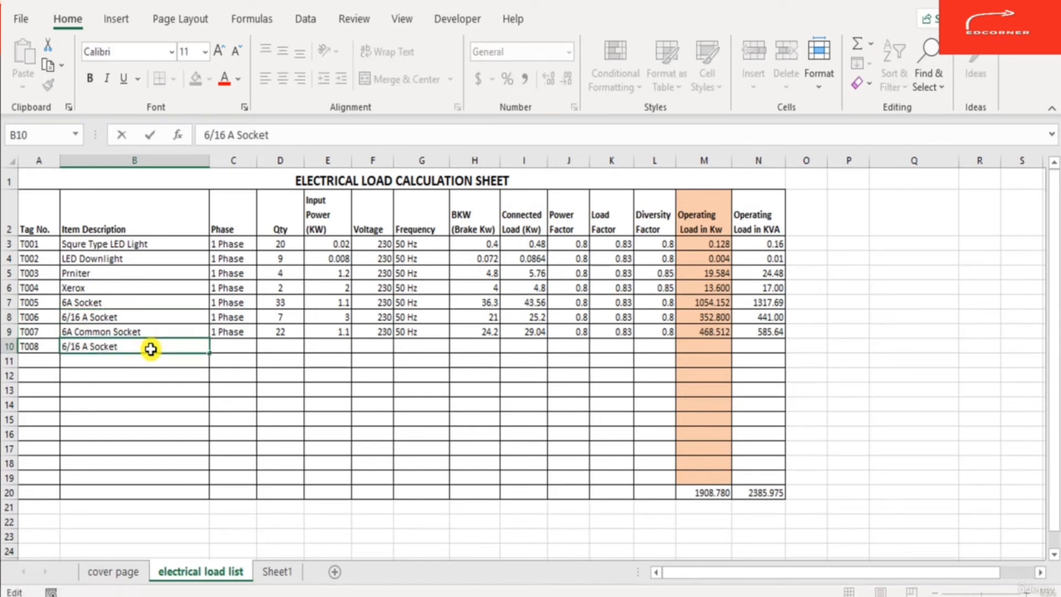
pyautogui.write('for Ovem')
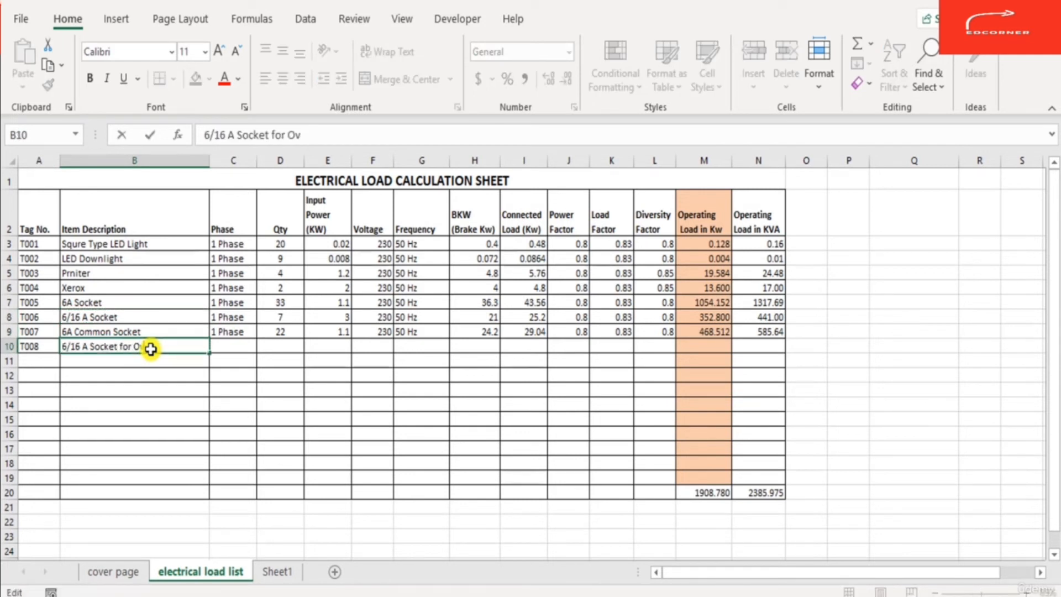
# - Fill T008's phase down as 1 Phase and set its quantity to 1
pyautogui.press('Up')
pyautogui.press('Right')
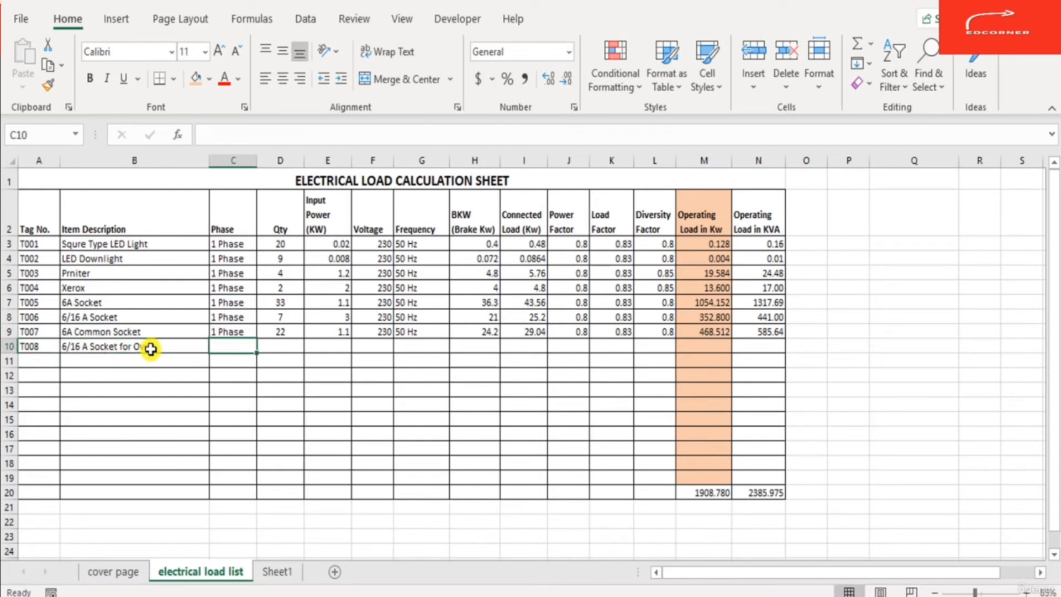
pyautogui.hotkey('ctrl', 'd')
pyautogui.press('Tab')
pyautogui.write('1')
pyautogui.press('Tab')
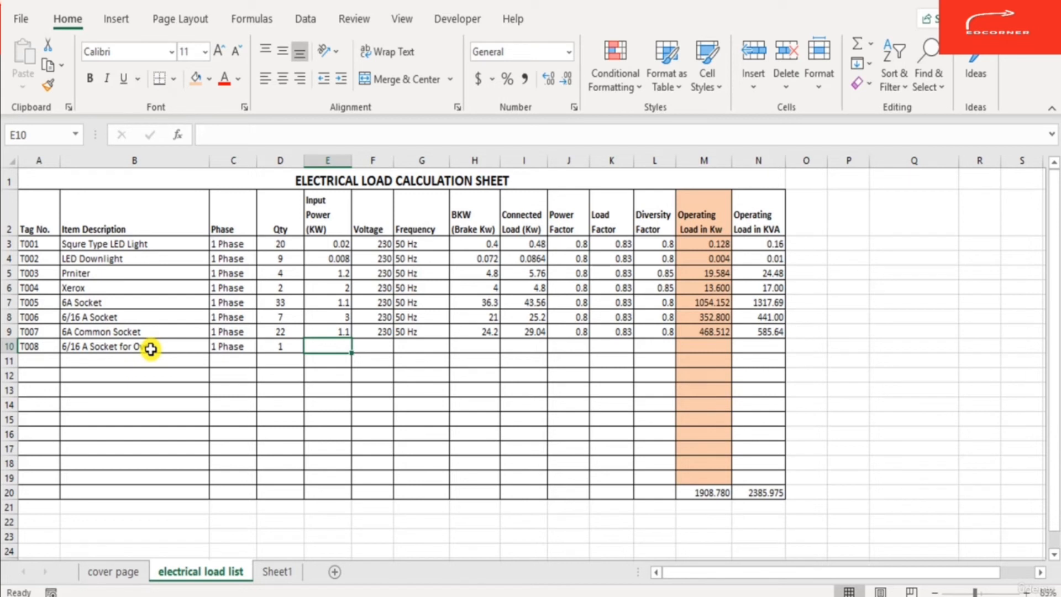
# - Set T008's input power to 3, voltage to 230 and frequency to 50 Hz
pyautogui.write('3')
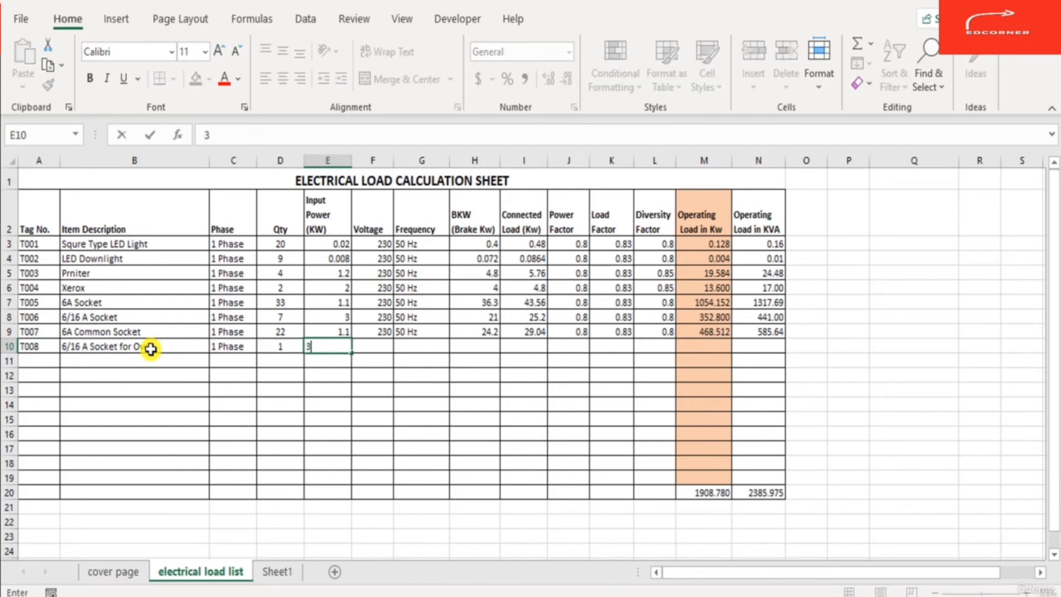
pyautogui.hotkey('ctrl', 'Return')
pyautogui.press('Tab')
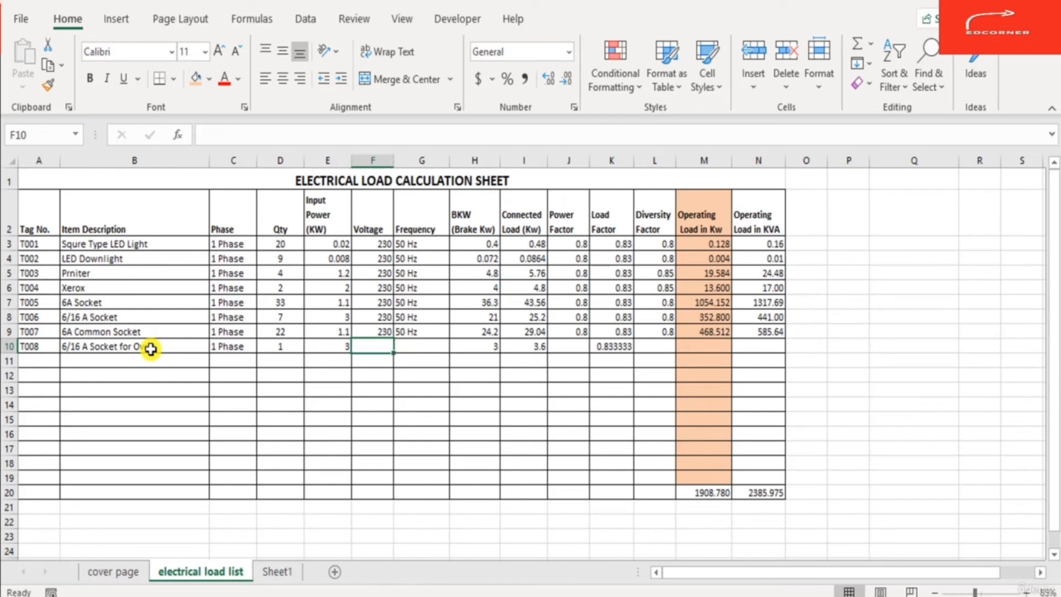
pyautogui.write('230')
pyautogui.hotkey('ctrl', 'Return')
pyautogui.press('Right')
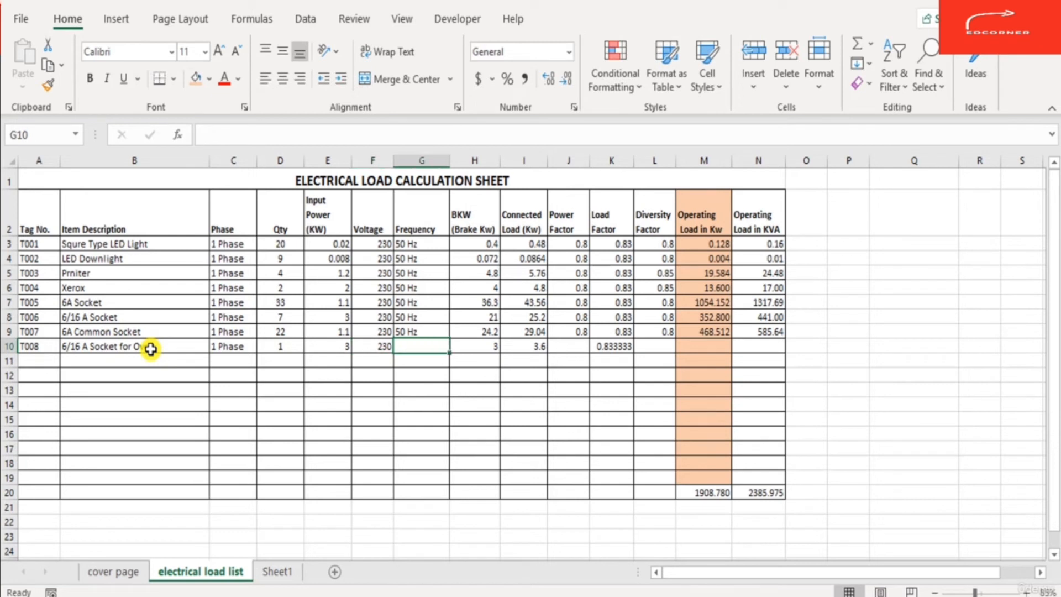
pyautogui.write('50 Hz')
pyautogui.press('Tab')
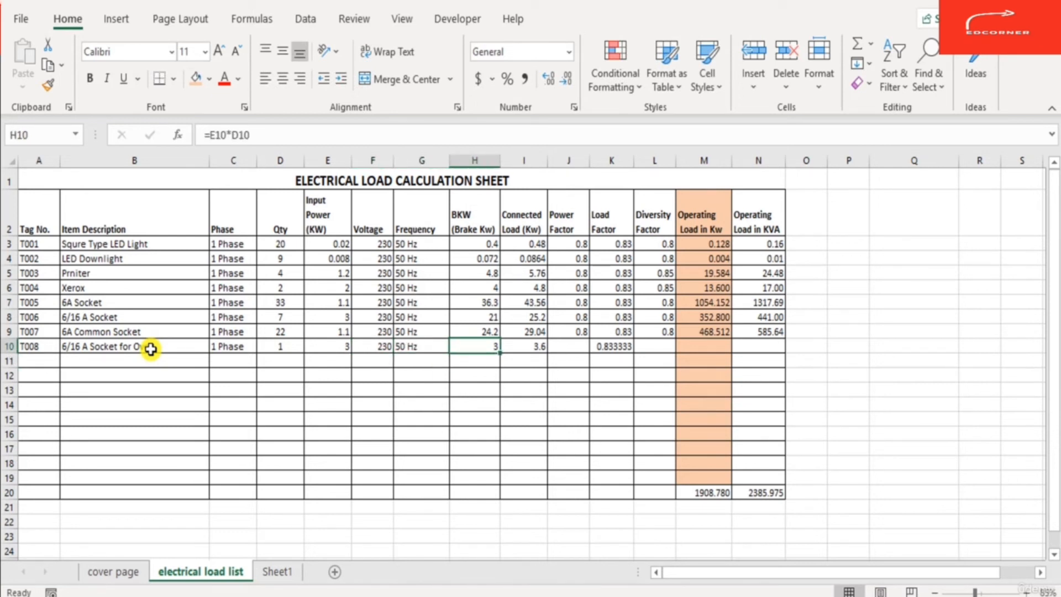
# - Enter 8 as T008's power factor
pyautogui.press('Right')
pyautogui.press('Right')
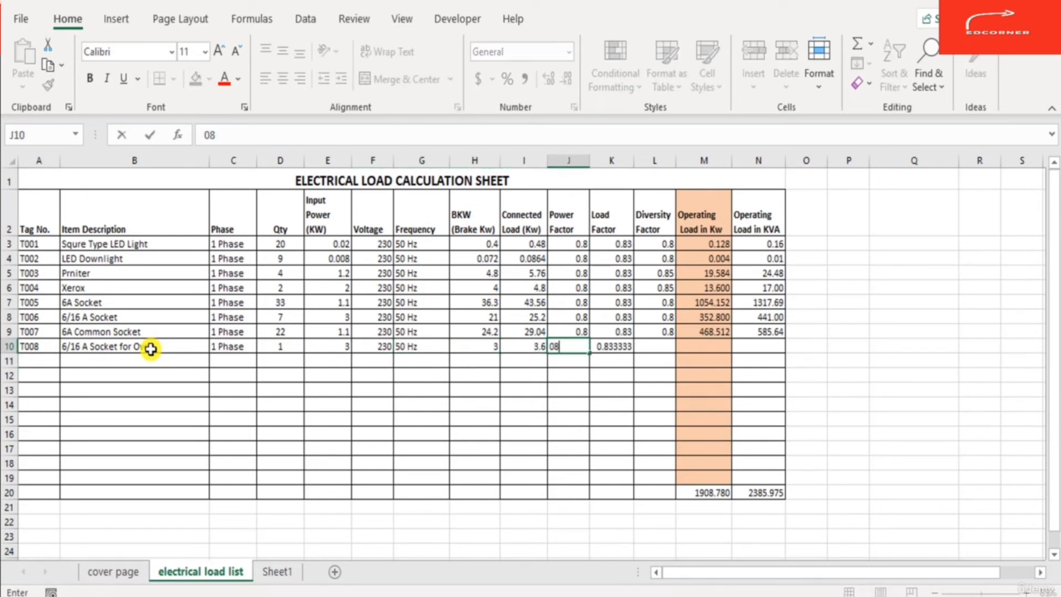
pyautogui.write('8')
pyautogui.press('Tab')
pyautogui.press('Right')
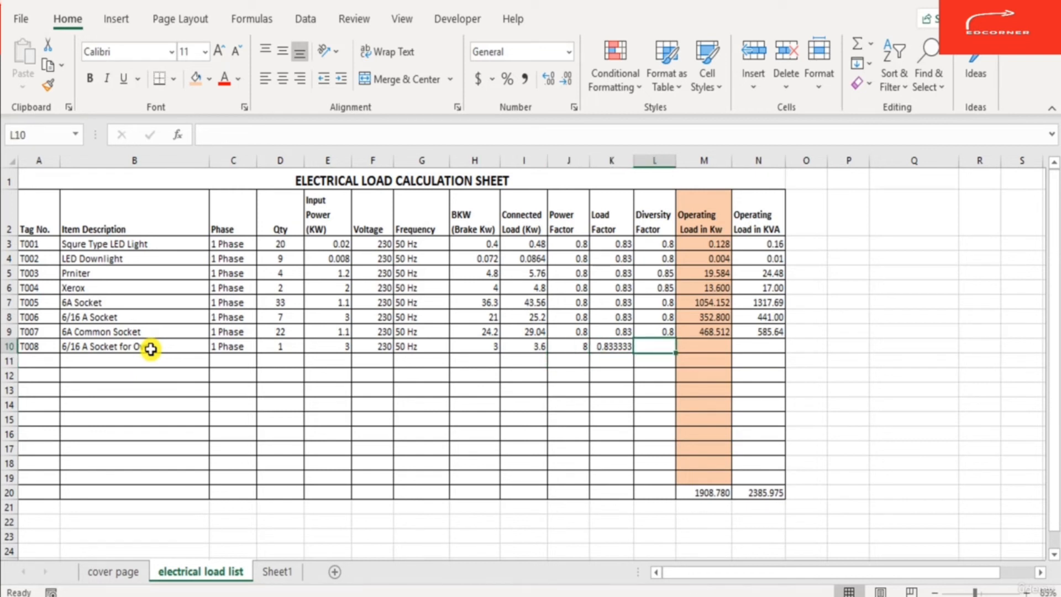
# - Set T008's diversity factor to 0.8 and fill the operating load in kW formula down into row 10
pyautogui.write('0.8')
pyautogui.press('Left')
pyautogui.press('F2')
pyautogui.press('Tab')
pyautogui.press('Tab')
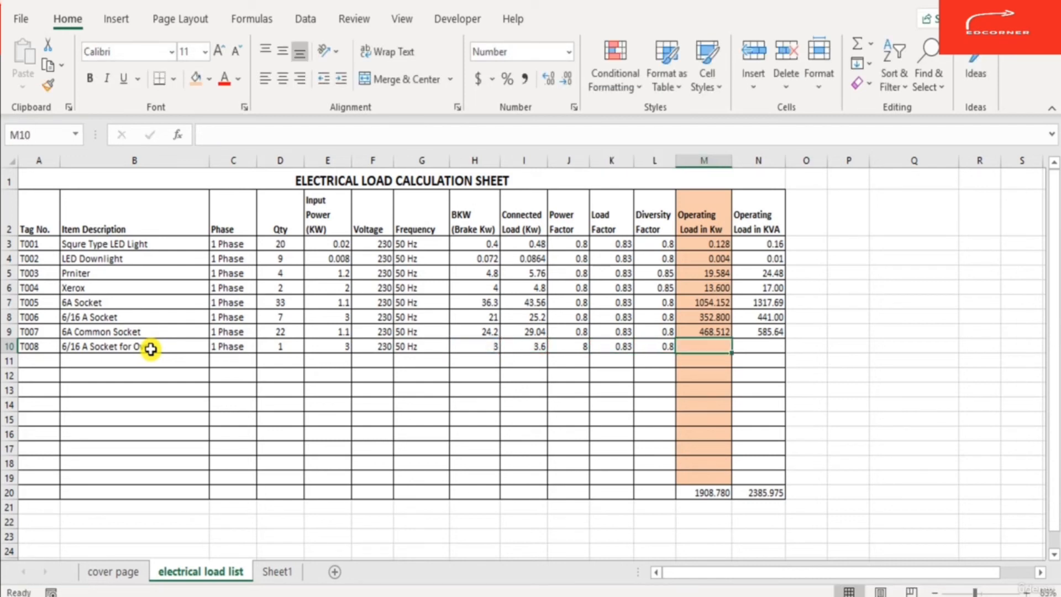
pyautogui.hotkey('ctrl', 'd')
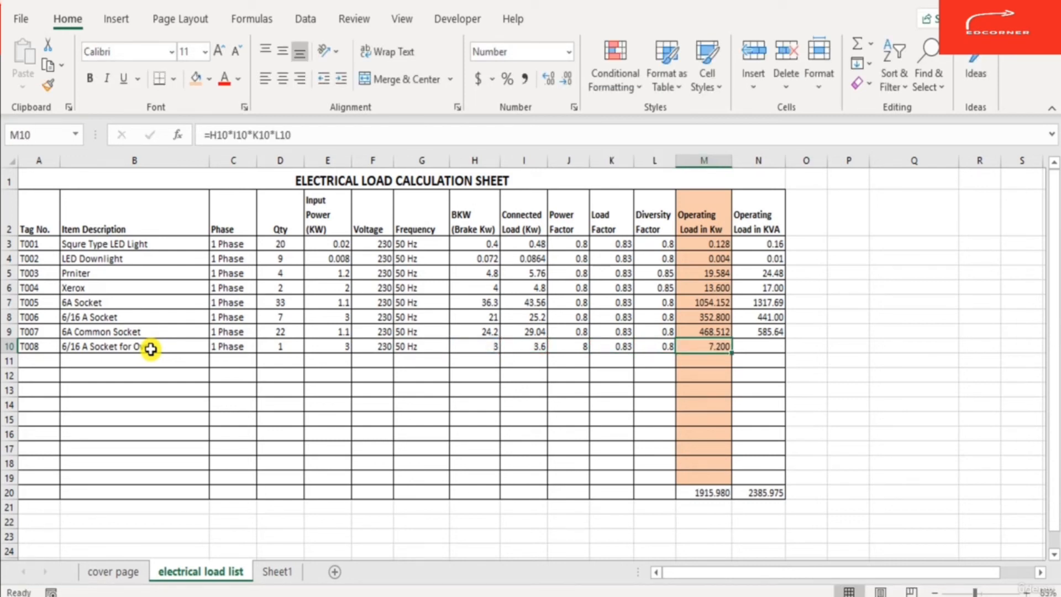
# - Fill the operating load in KVA formula down into T008's row
pyautogui.hotkey('ctrl', 'Right')
pyautogui.hotkey('ctrl', 'Left')
pyautogui.press('Left')
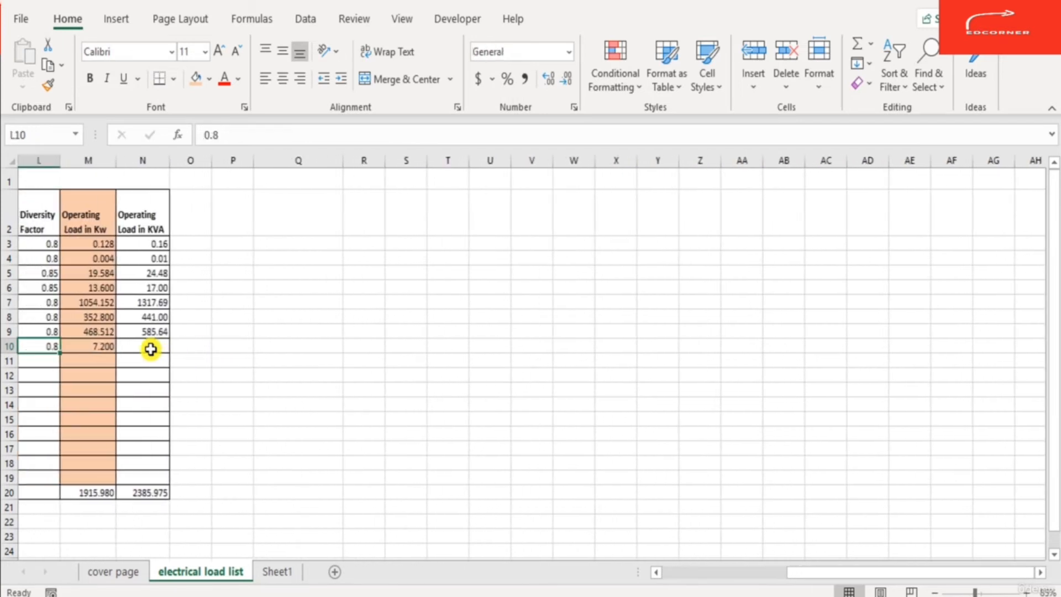
pyautogui.press('Left')
pyautogui.press('Left')
pyautogui.press('Left')
pyautogui.press('Left')
pyautogui.press('Right')
pyautogui.press('Right')
pyautogui.press('Right')
pyautogui.press('Right')
pyautogui.press('Right')
pyautogui.press('Right')
pyautogui.press('Right')
pyautogui.press('Left')
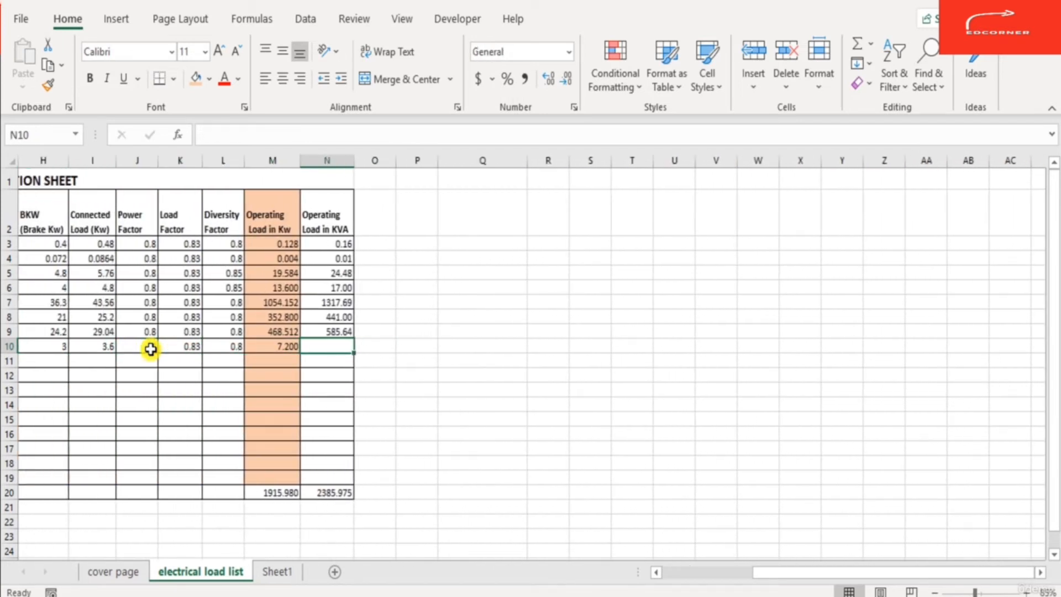
pyautogui.hotkey('ctrl', 'd')
pyautogui.press('Left')
pyautogui.press('Right')
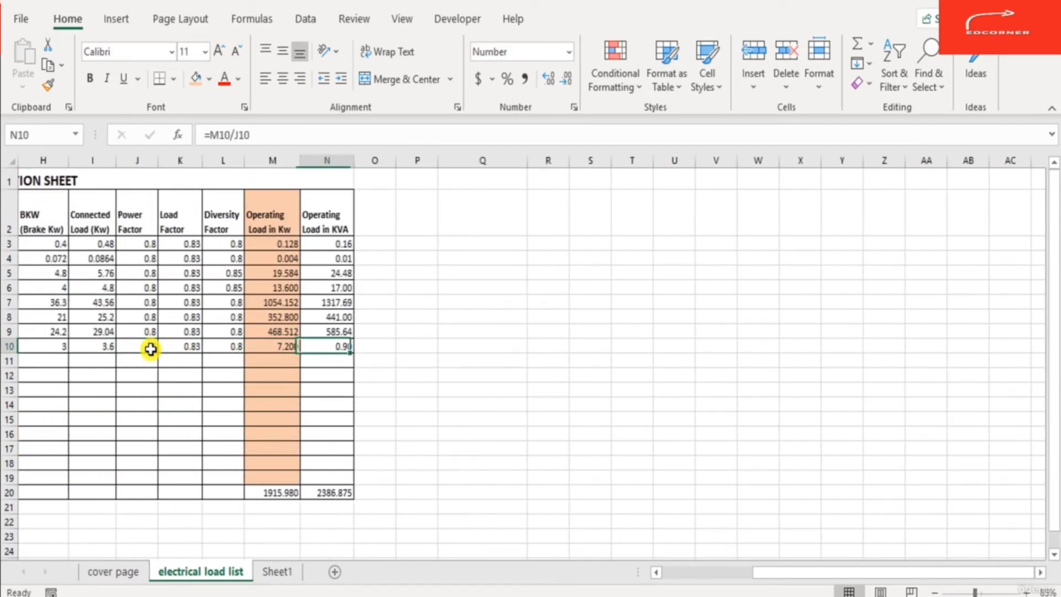
# - Correct T008's power factor to 0.8
pyautogui.press('F2')
pyautogui.press('Escape')
pyautogui.press('Left')
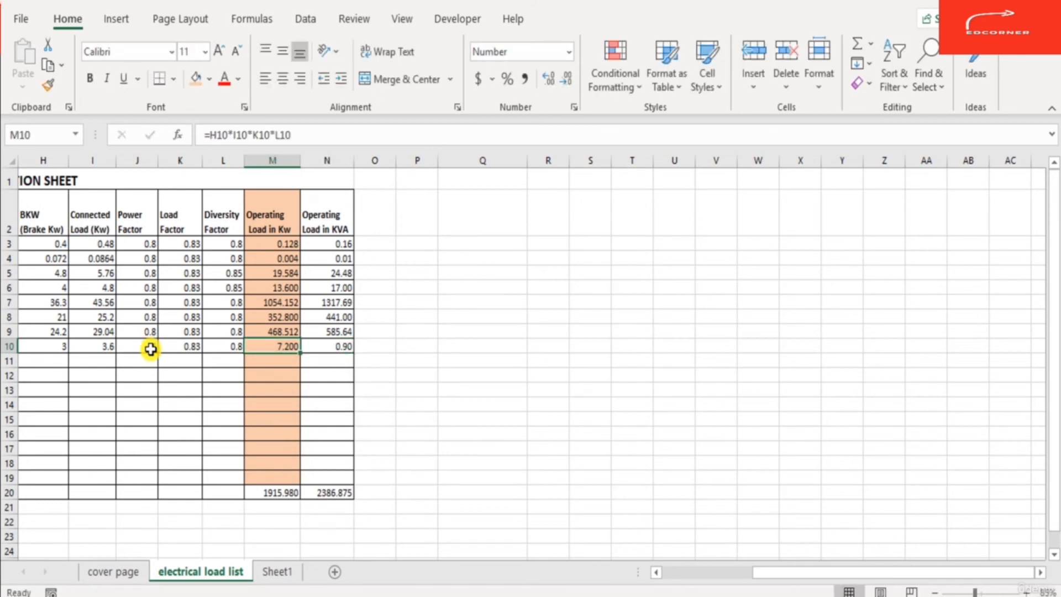
pyautogui.hotkey('ctrl', 'Left')
pyautogui.press('Right')
pyautogui.press('Right')
pyautogui.press('Right')
pyautogui.press('Right')
pyautogui.press('Right')
pyautogui.press('Right')
pyautogui.press('Right')
pyautogui.press('Right')
pyautogui.press('Right')
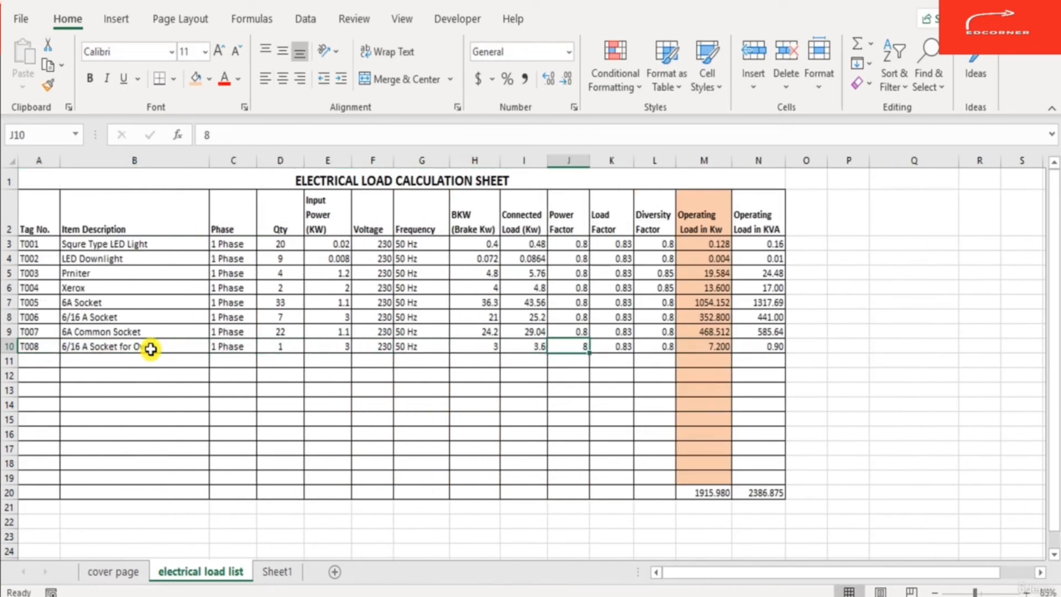
pyautogui.write('.8')
pyautogui.press('Return')
# - Review the values and formulas across the T008 row
pyautogui.press('Up')
pyautogui.press('Right')
pyautogui.press('Right')
pyautogui.press('Right')
pyautogui.press('Right')
pyautogui.press('Right')
pyautogui.press('Home')
pyautogui.press('Down')
pyautogui.press('Right')
pyautogui.press('Right')
pyautogui.press('Right')
pyautogui.press('Right')
pyautogui.press('Right')
pyautogui.press('Right')
pyautogui.press('Right')
pyautogui.press('Right')
pyautogui.press('Right')
pyautogui.press('Right')
pyautogui.press('Right')
pyautogui.press('Right')
pyautogui.press('Right')
pyautogui.press('Right')
pyautogui.press('Right')
pyautogui.press('Right')
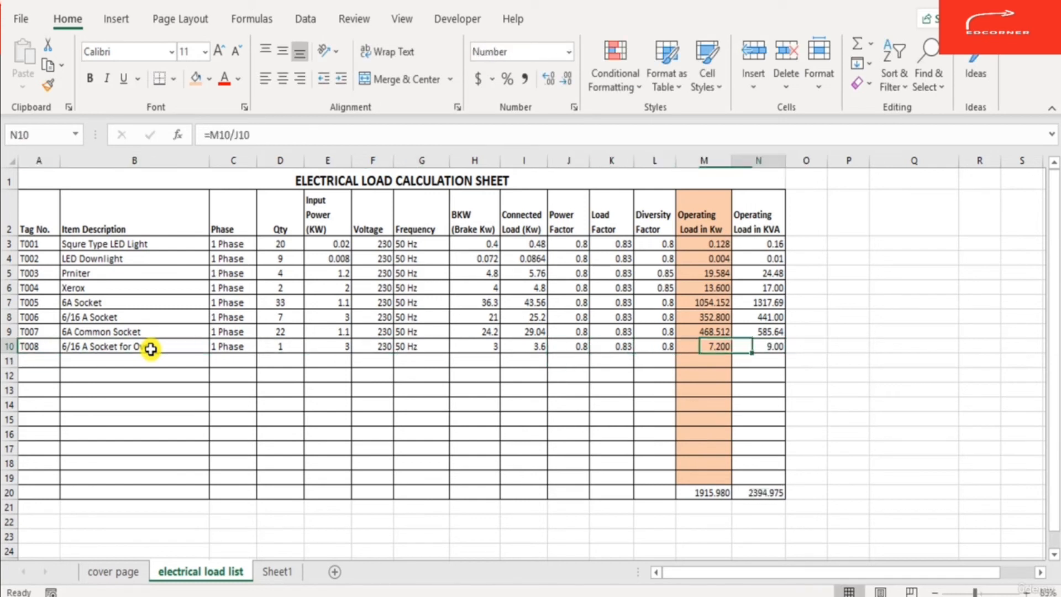
pyautogui.press('Left')
pyautogui.press('Left')
pyautogui.press('Left')
pyautogui.press('Left')
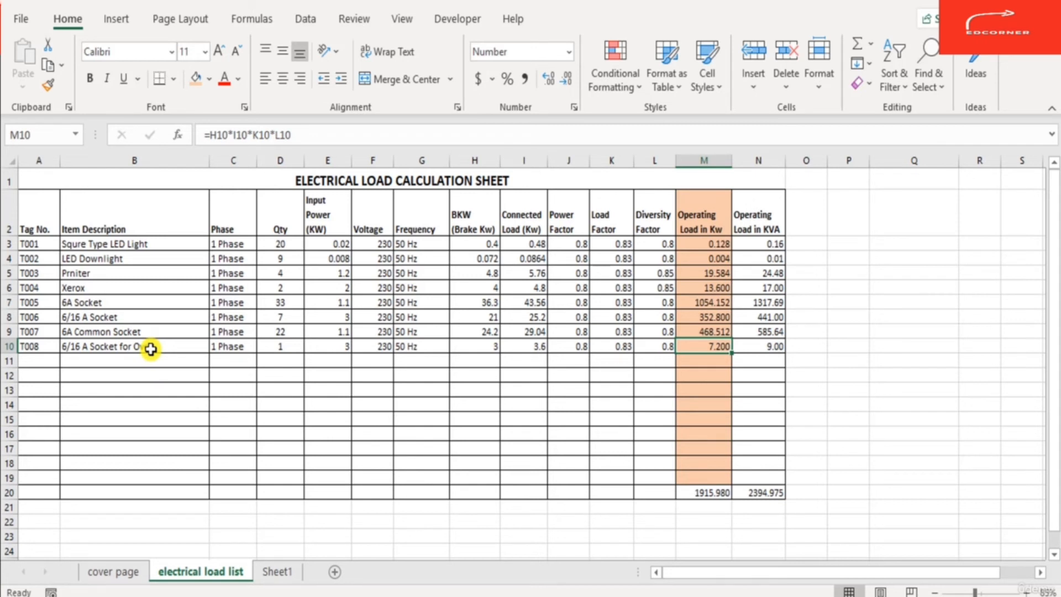
pyautogui.press('Left')
pyautogui.press('Right')
pyautogui.press('Right')
pyautogui.press('Left')
pyautogui.press('Left')
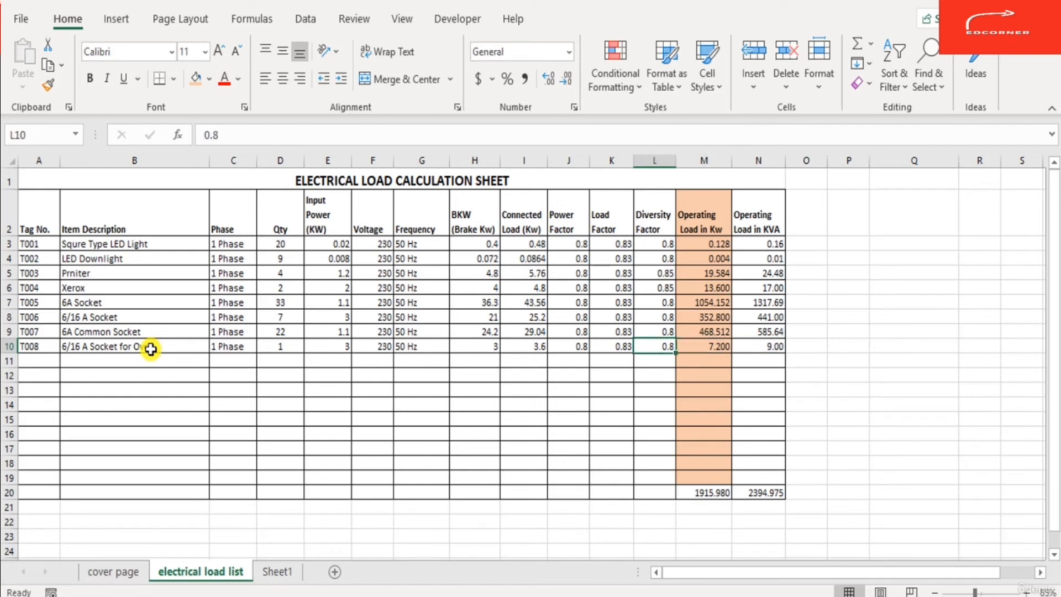
pyautogui.press('Left')
pyautogui.press('Left')
pyautogui.press('Left')
pyautogui.press('Left')
pyautogui.press('Left')
pyautogui.press('Left')
pyautogui.press('Left')
pyautogui.press('Left')
pyautogui.press('Left')
pyautogui.press('Left')
pyautogui.press('Left')
# - Add tag T009 below and fill its description as 6/16 A Socket for Tea Vending M/c
pyautogui.press('Down')
pyautogui.write('T009')
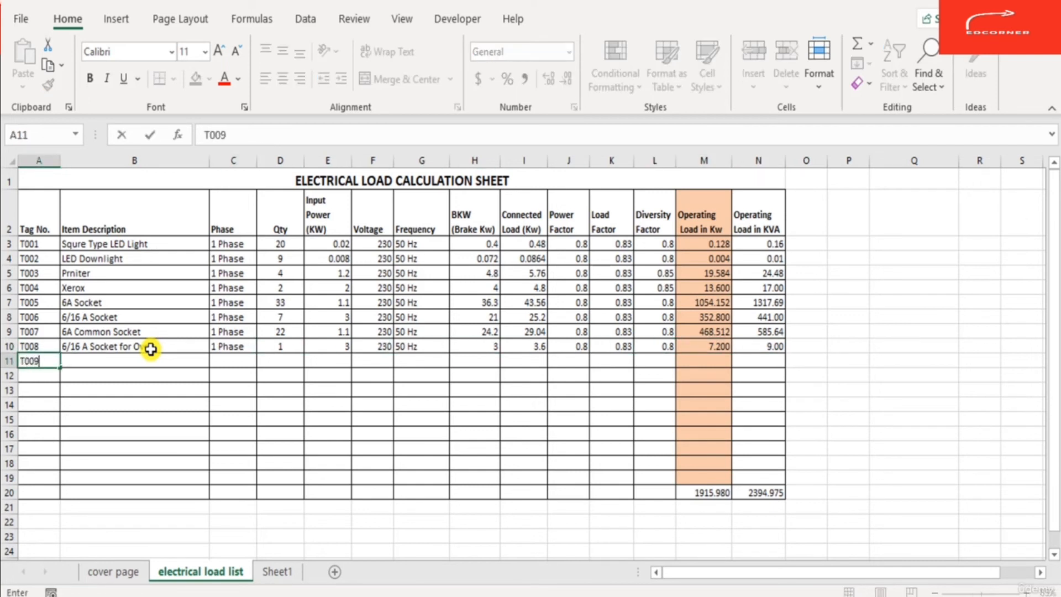
pyautogui.press('Return')
pyautogui.press('Up')
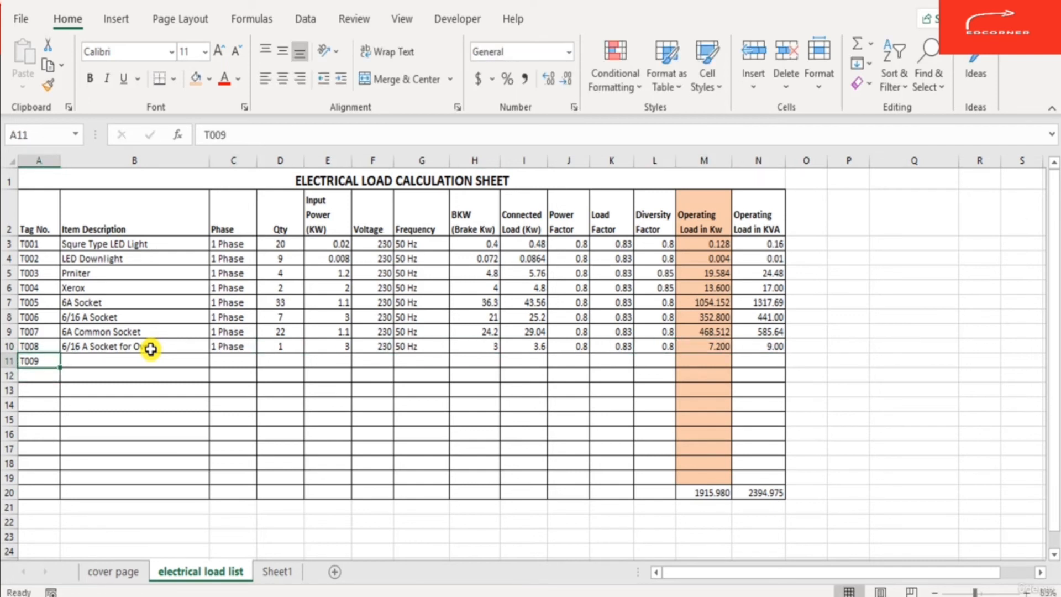
pyautogui.press('Right')
pyautogui.hotkey('ctrl', 'd')
pyautogui.press('F2')
pyautogui.press('Left')
pyautogui.press('Left')
pyautogui.press('Left')
pyautogui.press('Left')
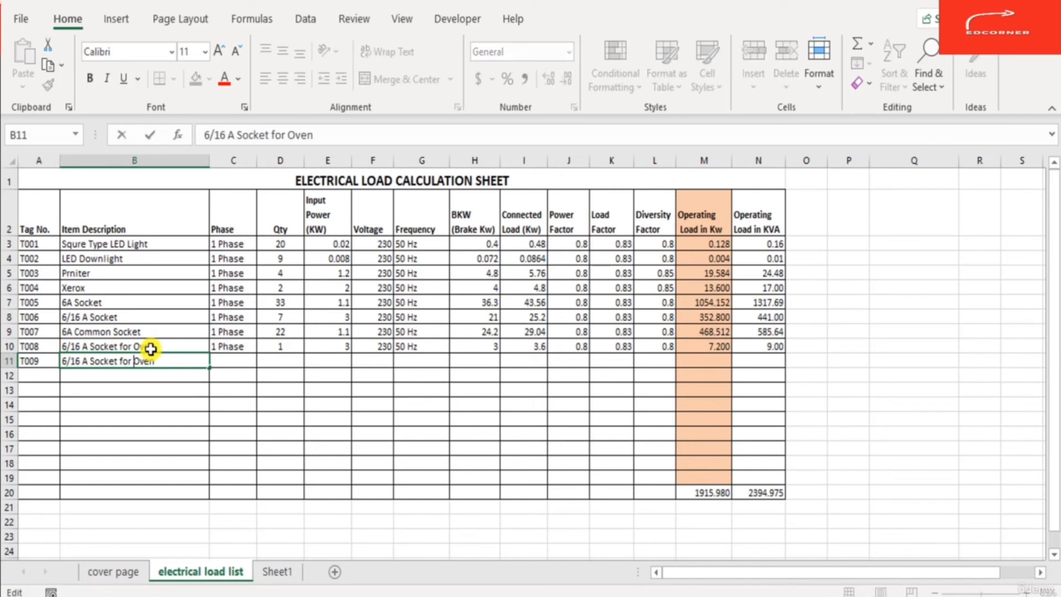
pyautogui.press('Delete')
pyautogui.press('Delete')
pyautogui.press('Delete')
pyautogui.press('Delete')
pyautogui.write('Tea Vending M/c')
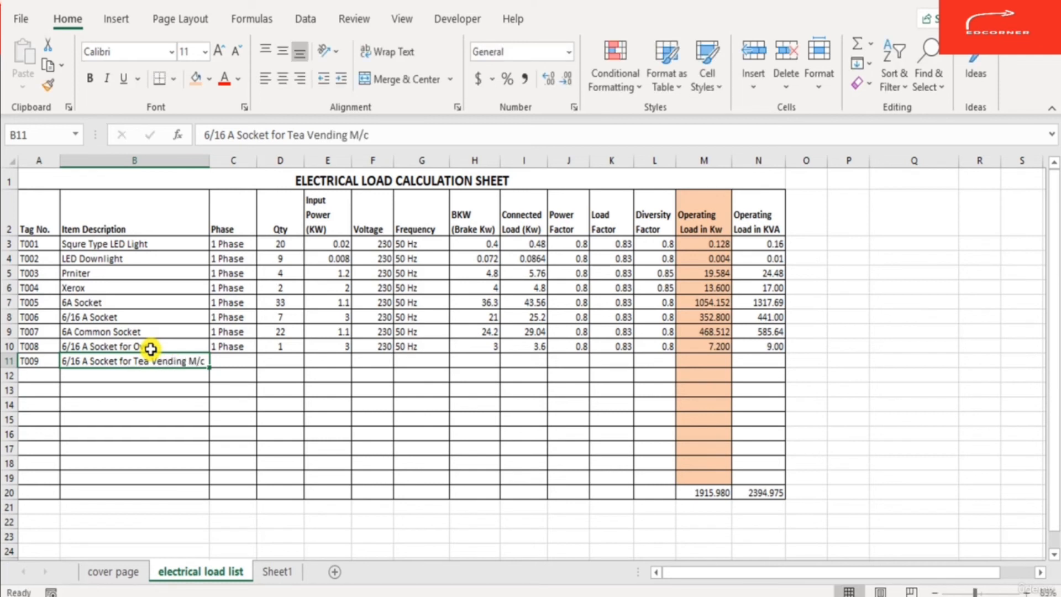
# - Set T009's phase to 1 Phase and quantity to 1
pyautogui.press('Tab')
pyautogui.write('1 Phase')
pyautogui.press('Tab')
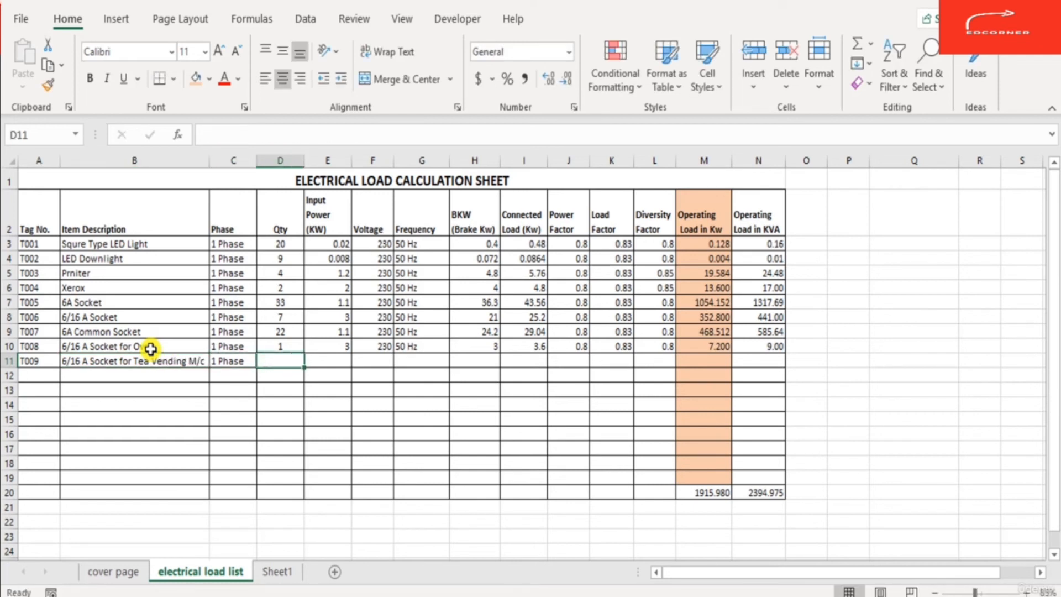
pyautogui.write('1')
pyautogui.press('Tab')
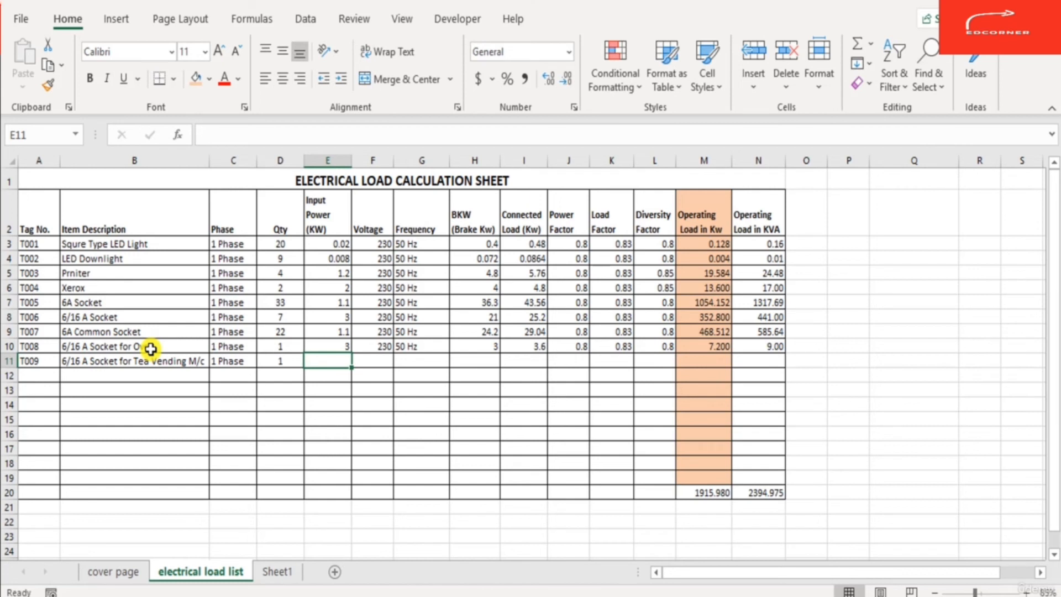
# - Enter 3 kW as T009's input power and fill its voltage and frequency down from the T008 row
pyautogui.write('3')
pyautogui.hotkey('ctrl', 'Return')
pyautogui.press('Tab')
pyautogui.hotkey('ctrl', 'd')
pyautogui.press('Tab')
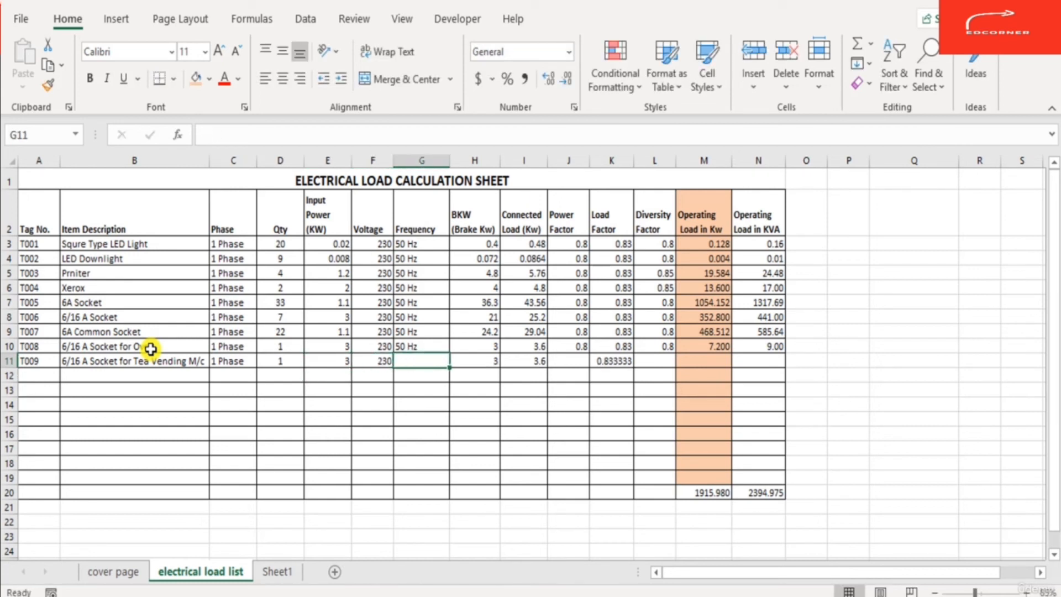
pyautogui.hotkey('ctrl', 'd')
pyautogui.press('Tab')
# - Fill T009's power factor, diversity factor and operating load in kW and kVA down from the row above
pyautogui.press('Tab')
pyautogui.press('Tab')
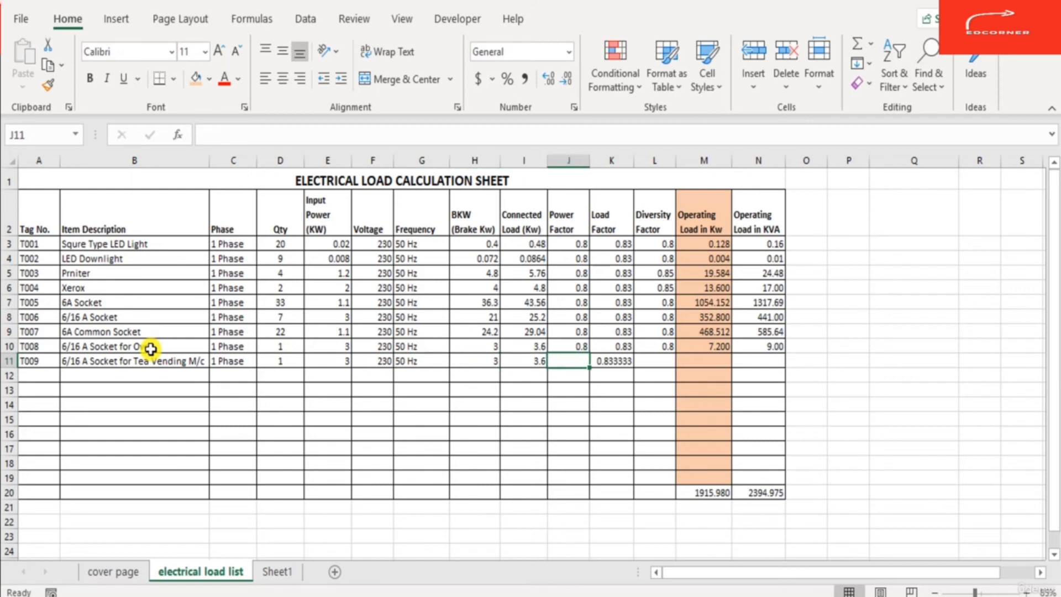
pyautogui.hotkey('ctrl', 'd')
pyautogui.press('Tab')
pyautogui.press('Tab')
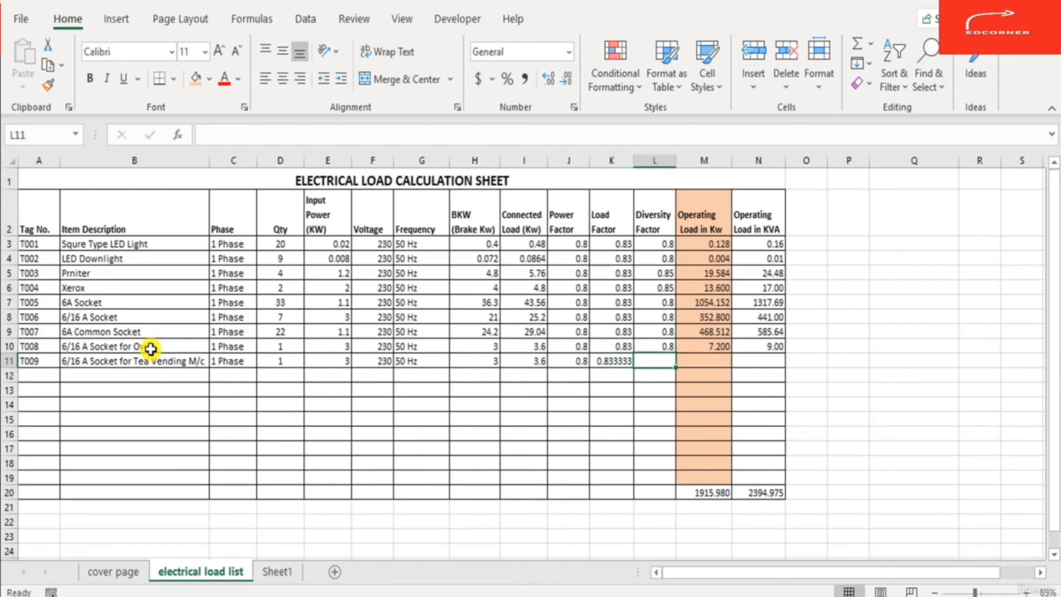
pyautogui.hotkey('ctrl', 'd')
pyautogui.press('Tab')
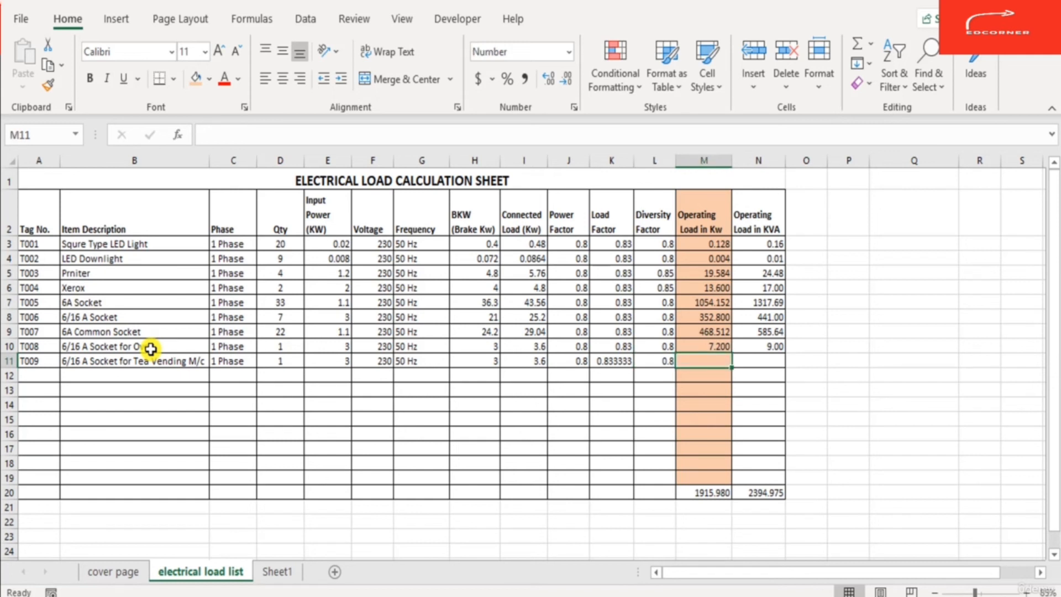
pyautogui.hotkey('ctrl', 'd')
pyautogui.press('Tab')
pyautogui.hotkey('ctrl', 'd')
pyautogui.hotkey('shift', 'Tab')
pyautogui.press('Tab')
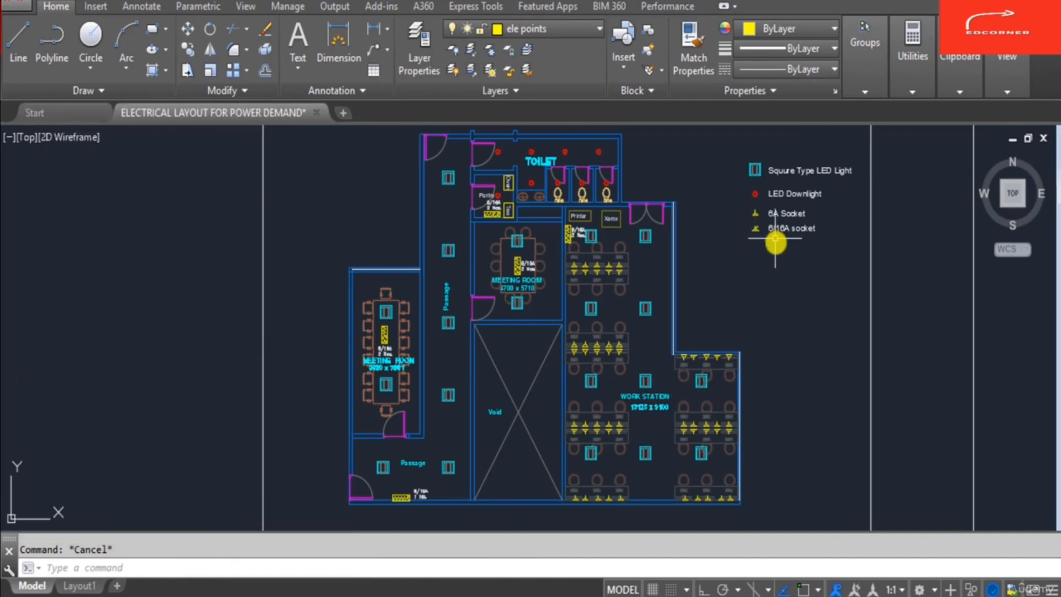
# - Switch to the AutoCAD electrical layout and examine the pantry area and whole drawing extents
pyautogui.scroll(5, 541, 230)
pyautogui.scroll(-8, 540, 296)
pyautogui.scroll(6, 536, 232)
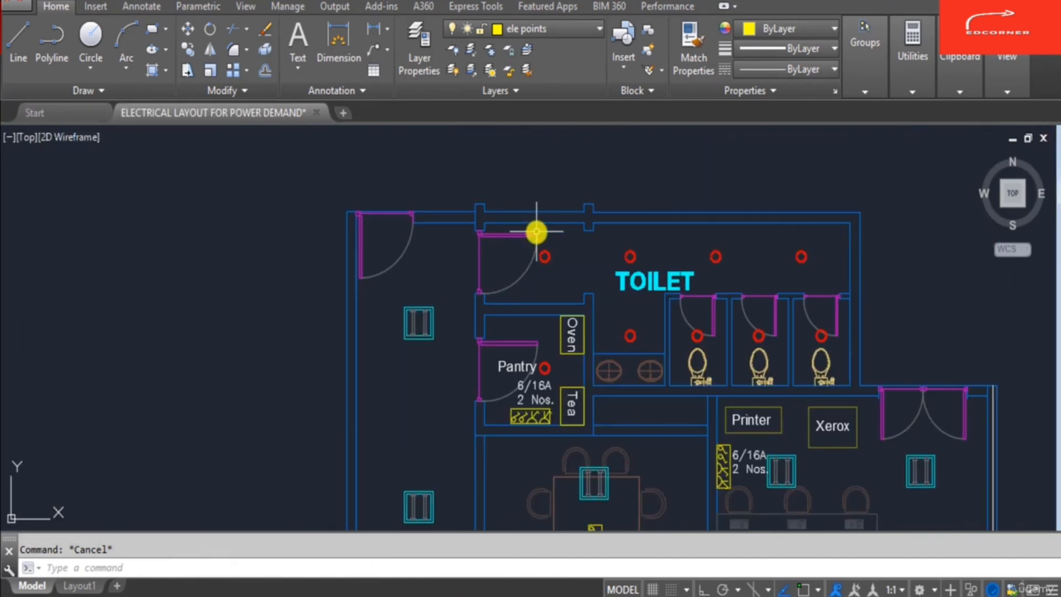
pyautogui.scroll(-3, 536, 232)
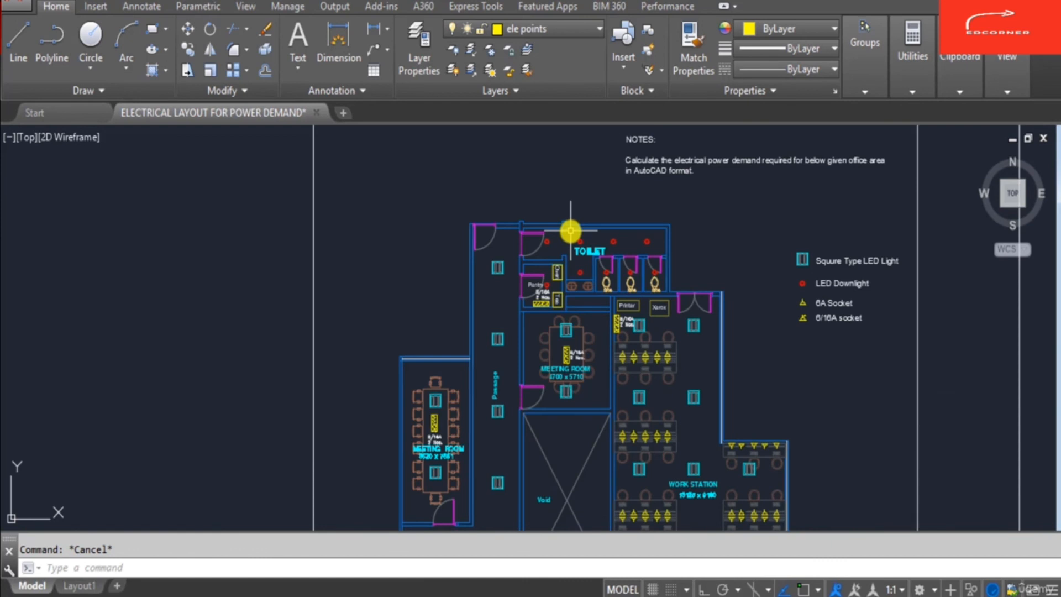
pyautogui.scroll(2, 529, 297)
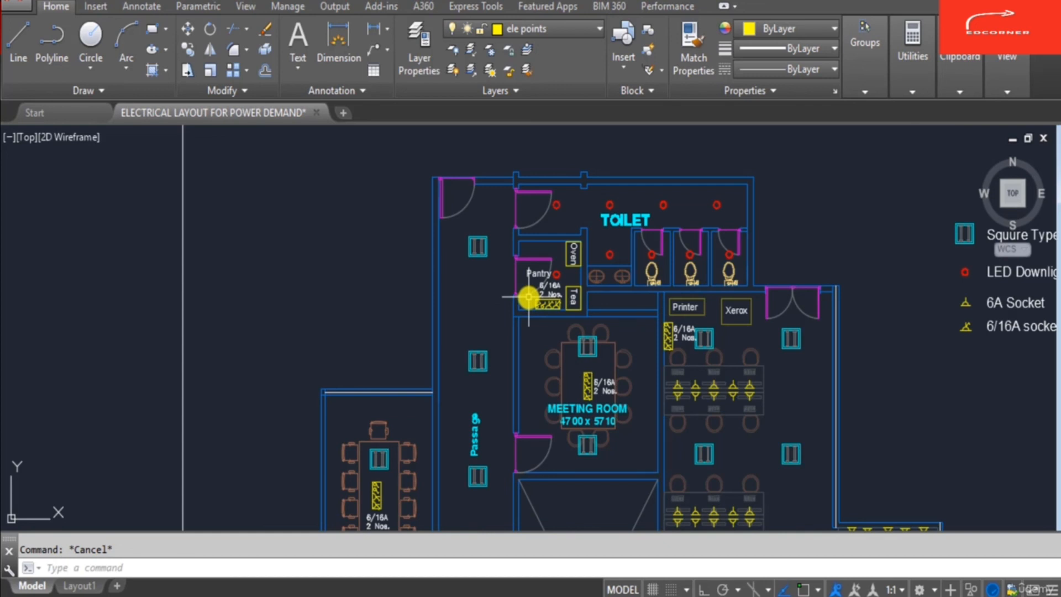
pyautogui.scroll(-3, 630, 202)
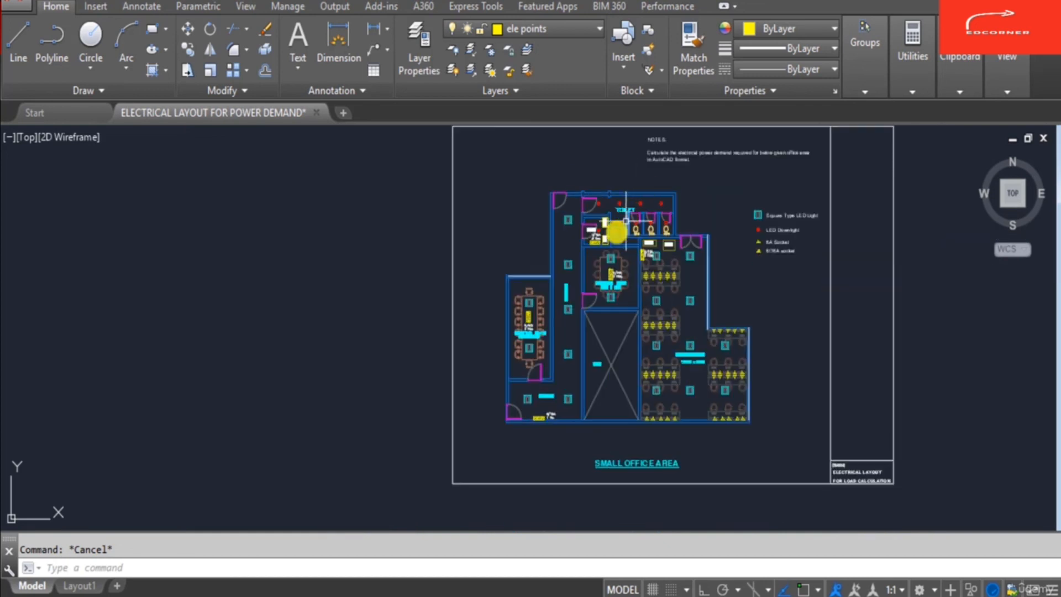
pyautogui.scroll(2, 680, 332)
pyautogui.write('z')
pyautogui.press('Return')
pyautogui.scroll(-2, 612, 308)
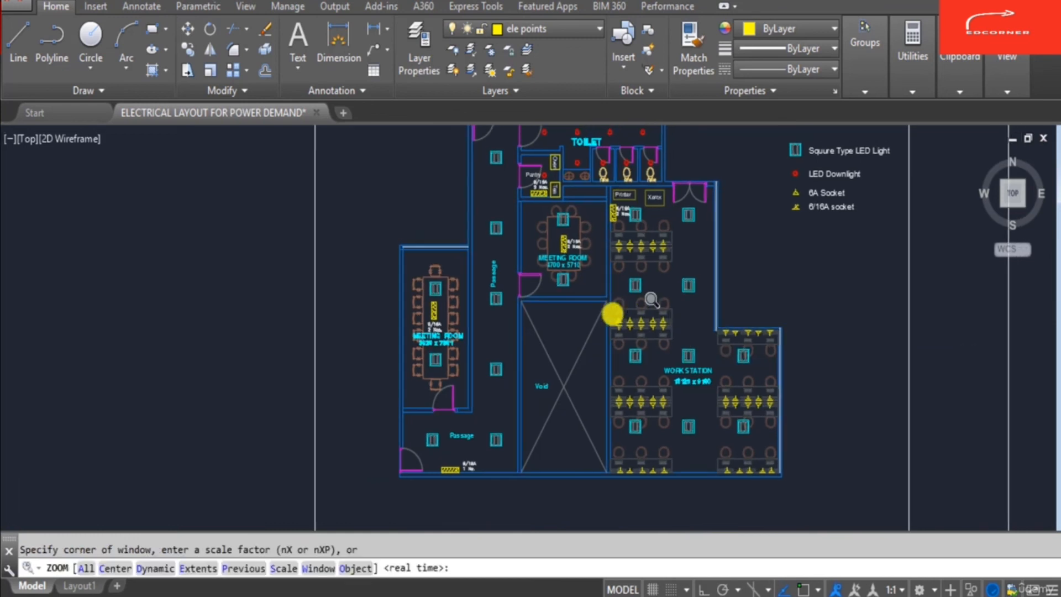
pyautogui.write('e')
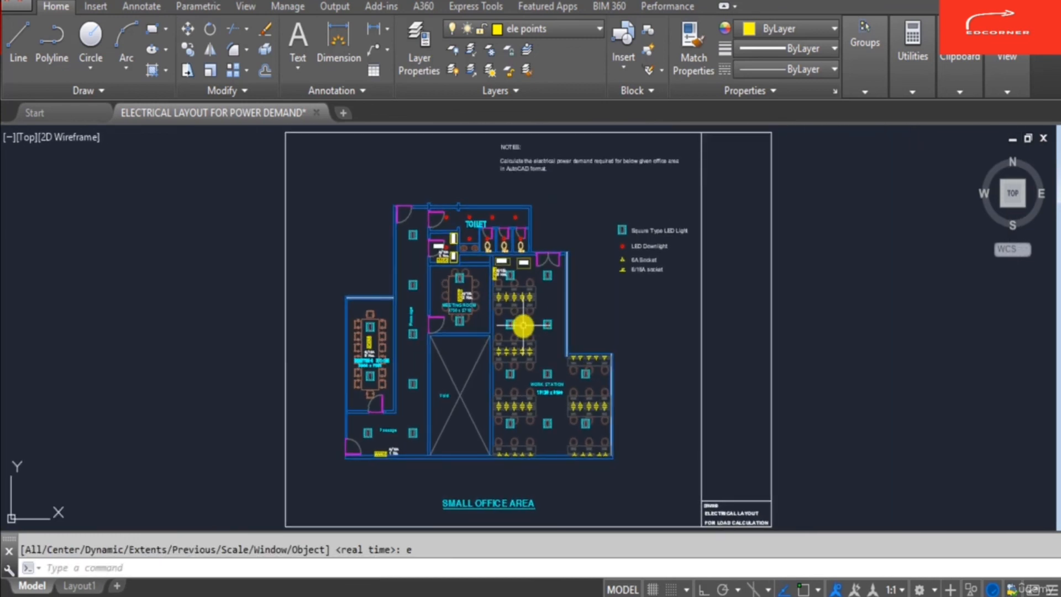